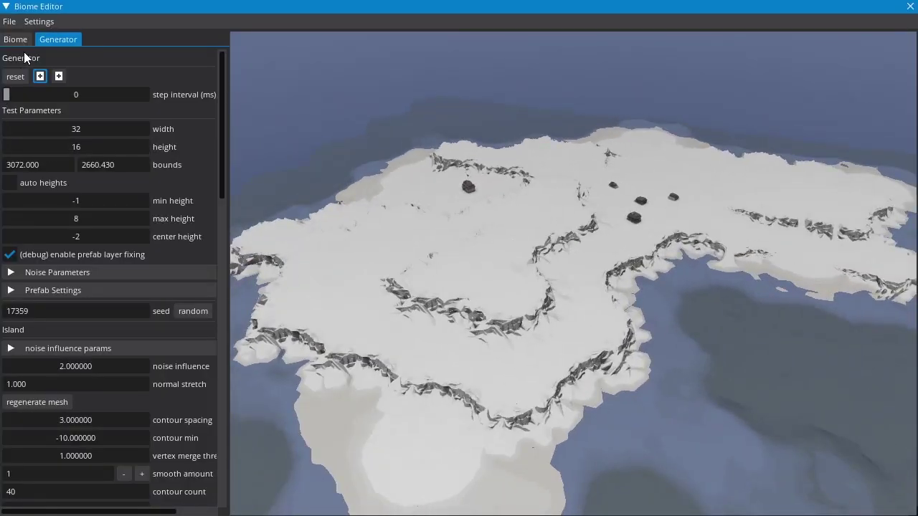
Step: Browse the biome's tile definition files and preview the foundry, power station, desert cliff and desert flat rock tiles
click(20, 39)
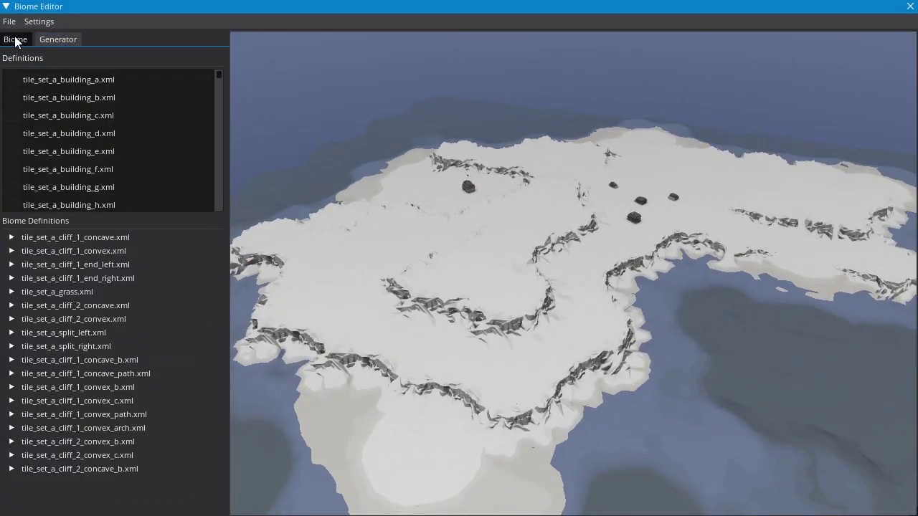
mouse_move(49, 79)
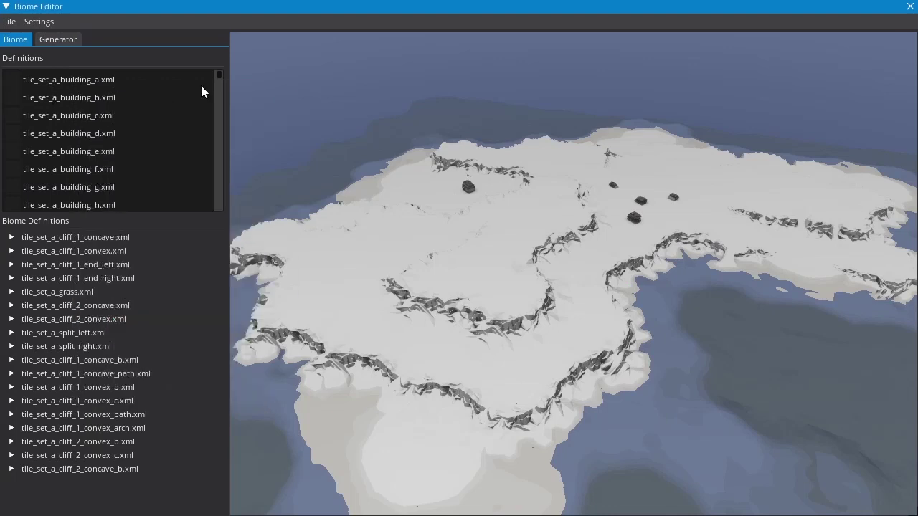
drag(220, 75, 224, 134)
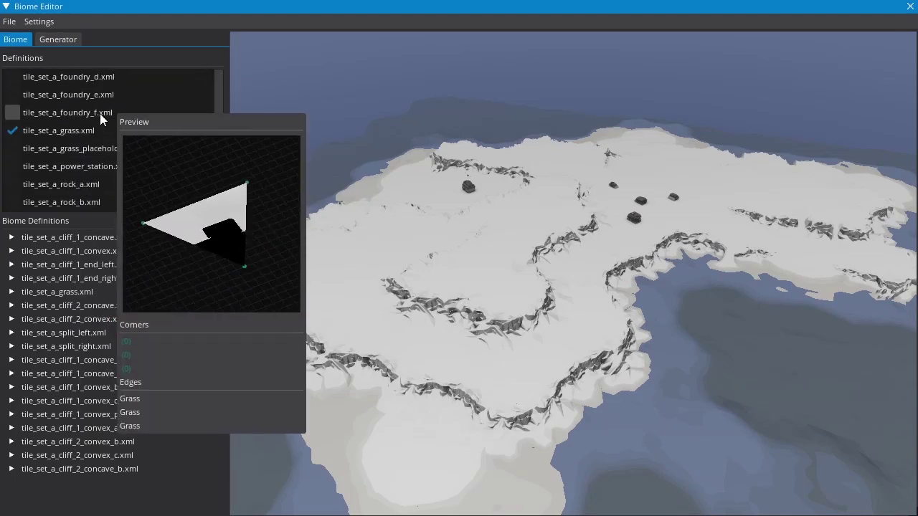
mouse_move(85, 170)
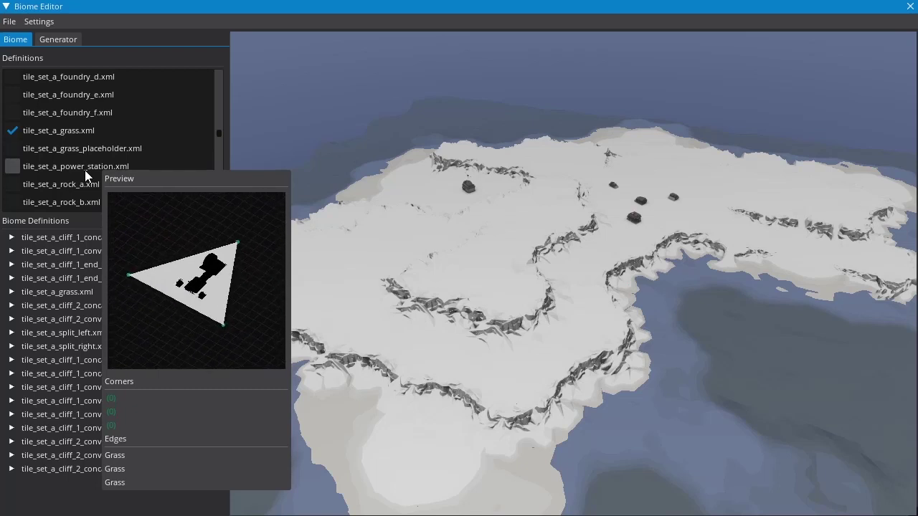
drag(218, 132, 213, 174)
mouse_move(95, 171)
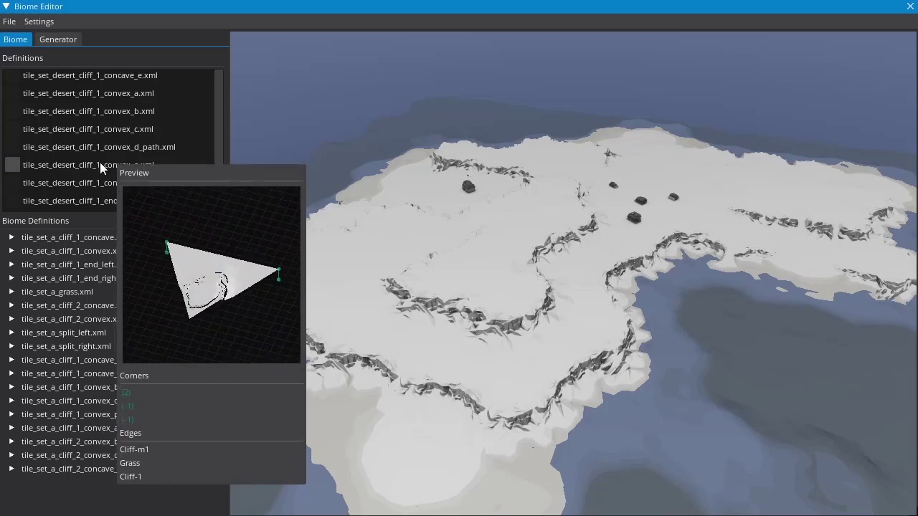
mouse_move(149, 117)
drag(219, 173, 221, 179)
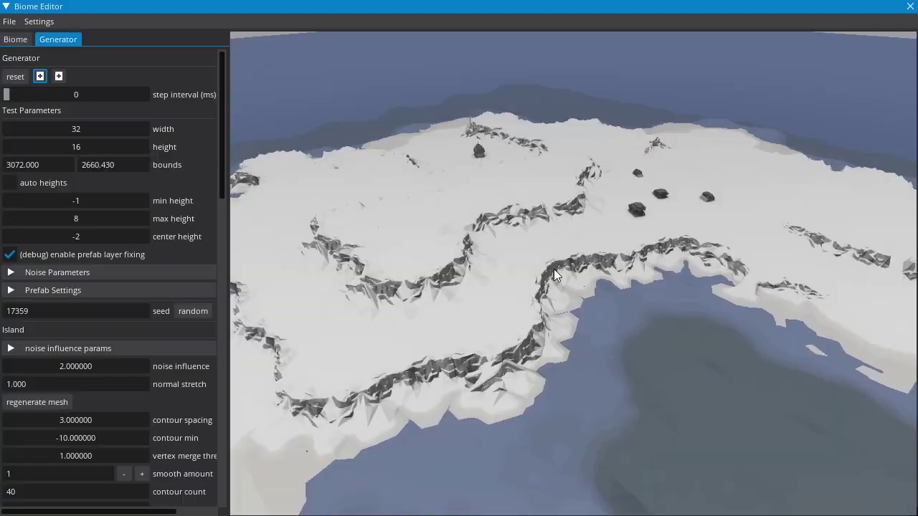
scroll(554, 274, down, 5)
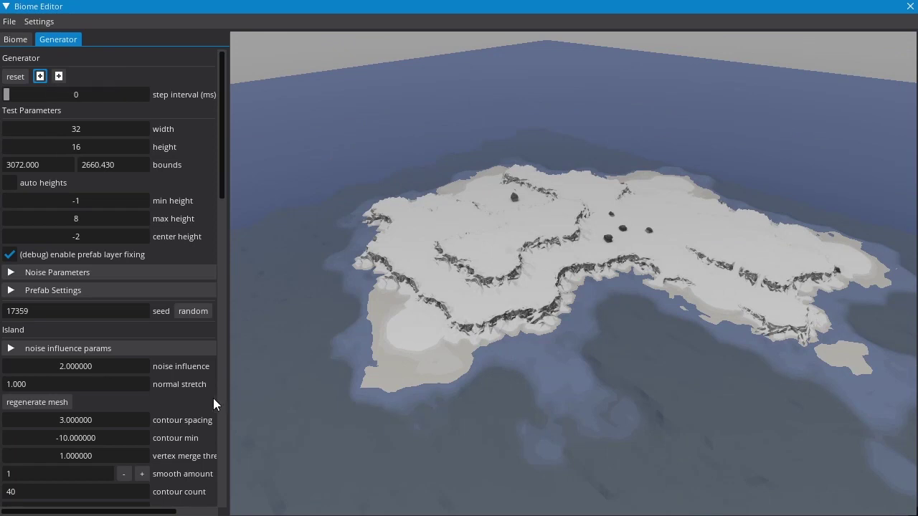
Step: Generate a new island from a random seed and inspect its terrain up close and from afar
click(196, 311)
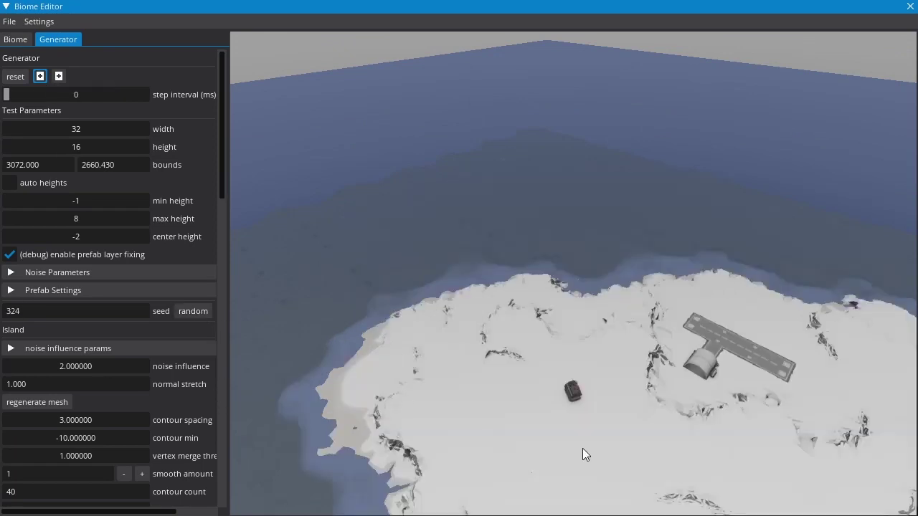
middle_drag(606, 266, 501, 153)
scroll(595, 291, down, 8)
middle_drag(595, 291, 534, 184)
scroll(604, 363, up, 4)
scroll(603, 363, down, 4)
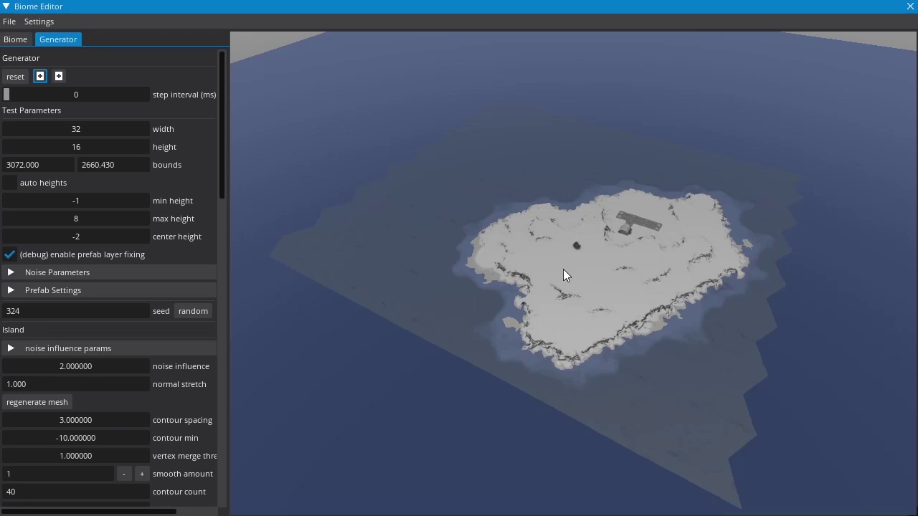
Step: Randomize the generator seed several more times to produce differently shaped islands
click(204, 313)
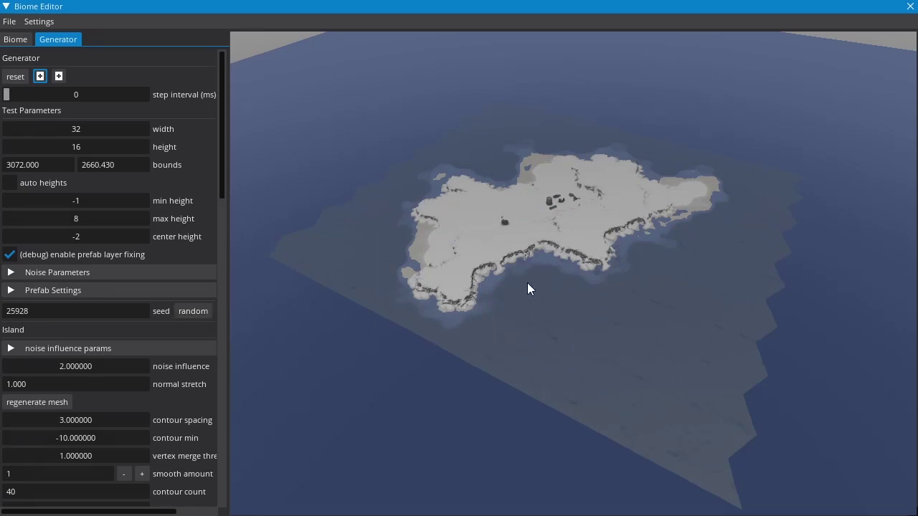
middle_drag(543, 241, 361, 300)
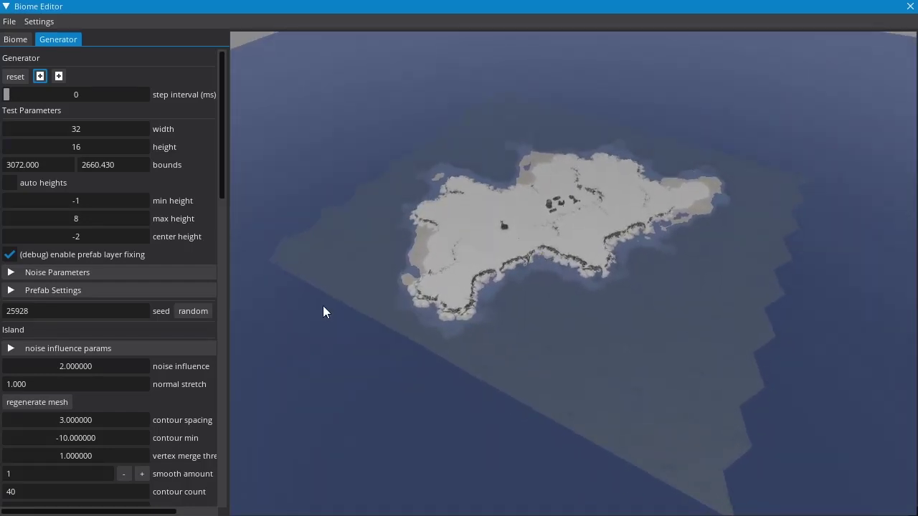
click(185, 312)
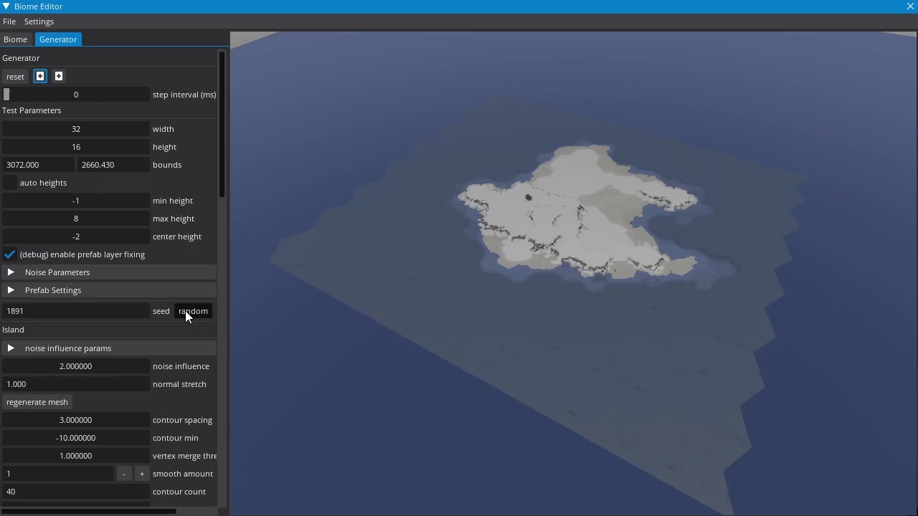
click(190, 313)
click(190, 313)
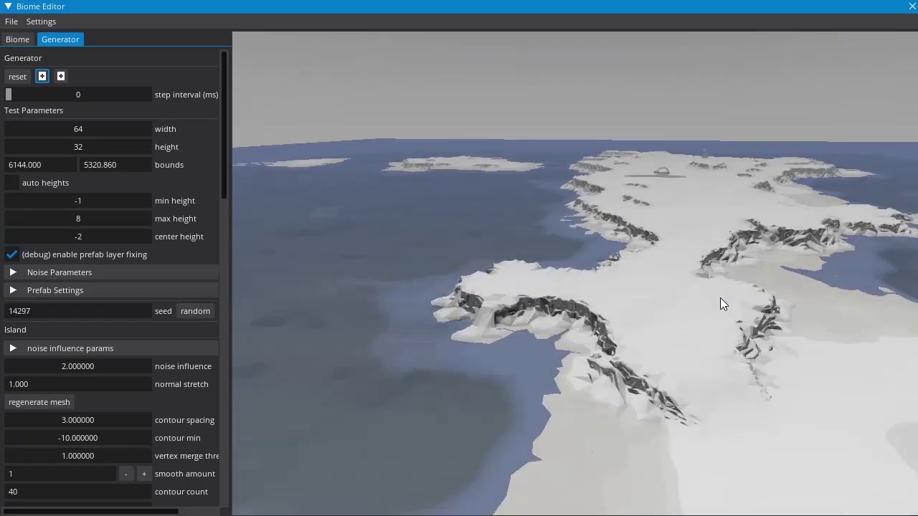
Step: Generate arctic pine trees across the 64 by 32 island map using a random tree seed
middle_drag(502, 291, 817, 382)
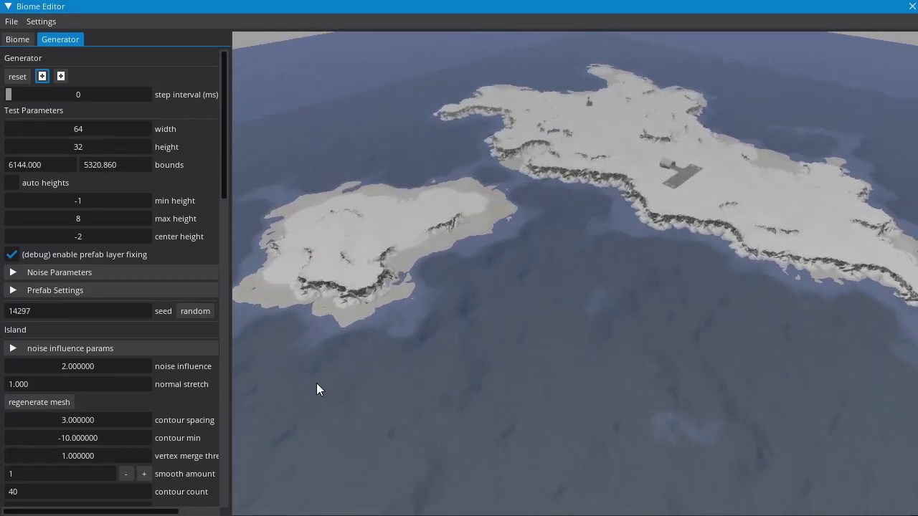
drag(224, 133, 220, 265)
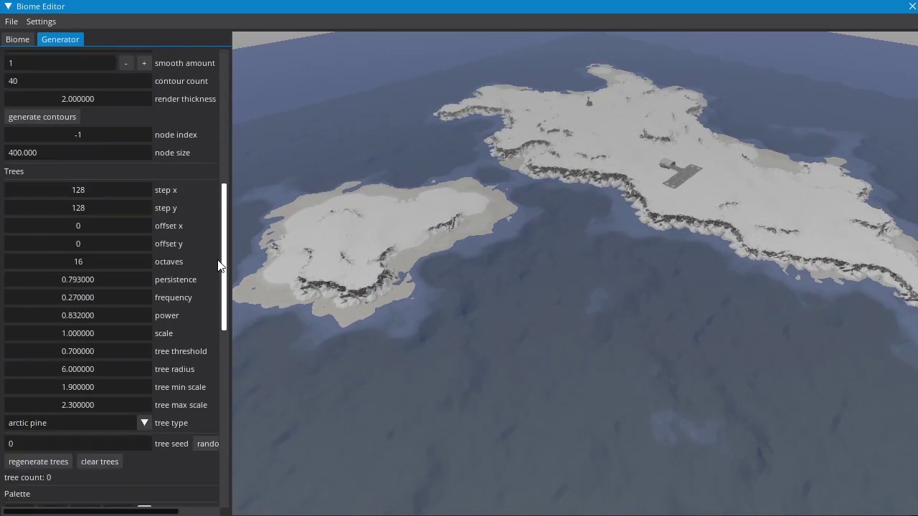
click(211, 445)
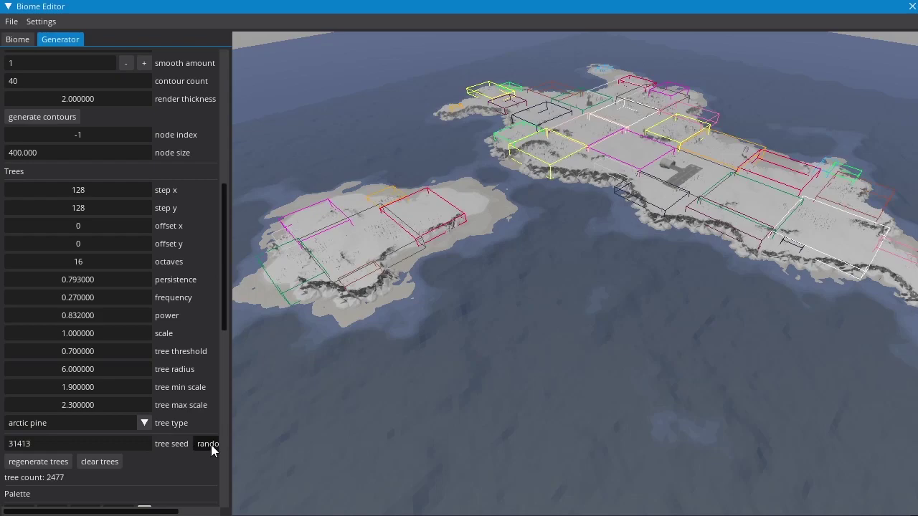
Step: Turn off Render Tree Bounds so the forest shows without coloured bounding boxes
middle_drag(626, 296, 641, 285)
scroll(645, 280, up, 8)
key(w)
middle_drag(479, 316, 502, 430)
middle_drag(545, 401, 566, 459)
right_drag(656, 409, 599, 250)
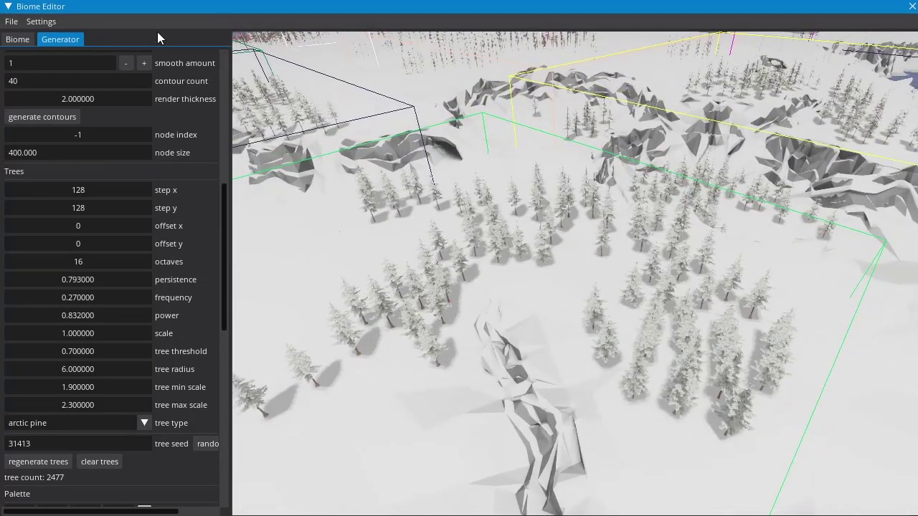
click(41, 21)
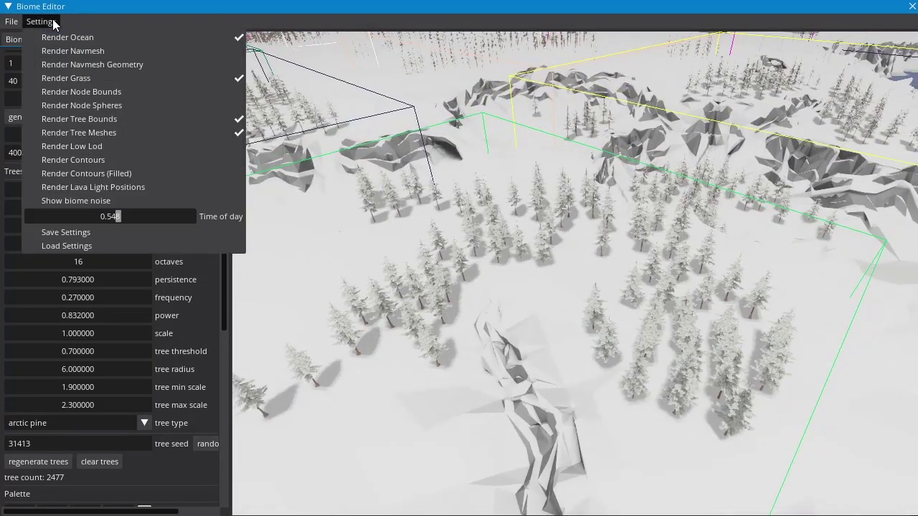
click(90, 119)
click(41, 21)
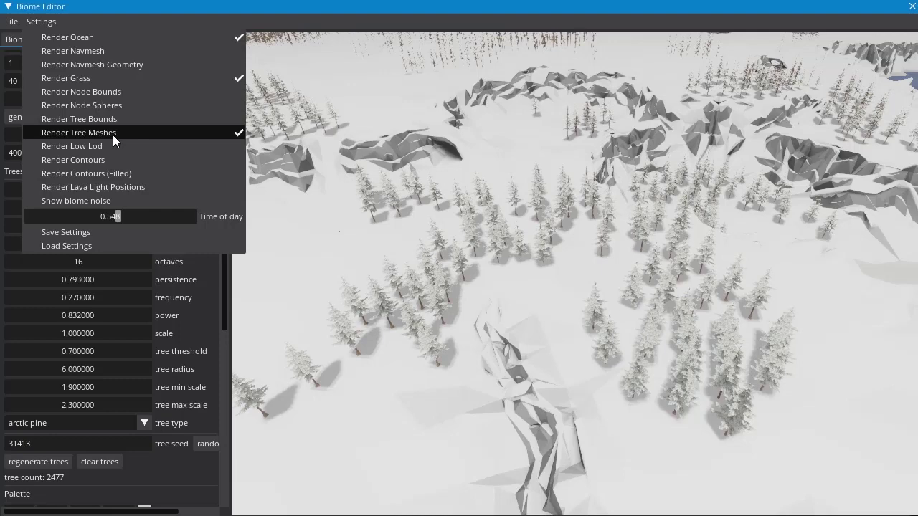
Step: Examine the tree placement around the cliffs, beaches and airfield across the generated islands
drag(606, 268, 623, 317)
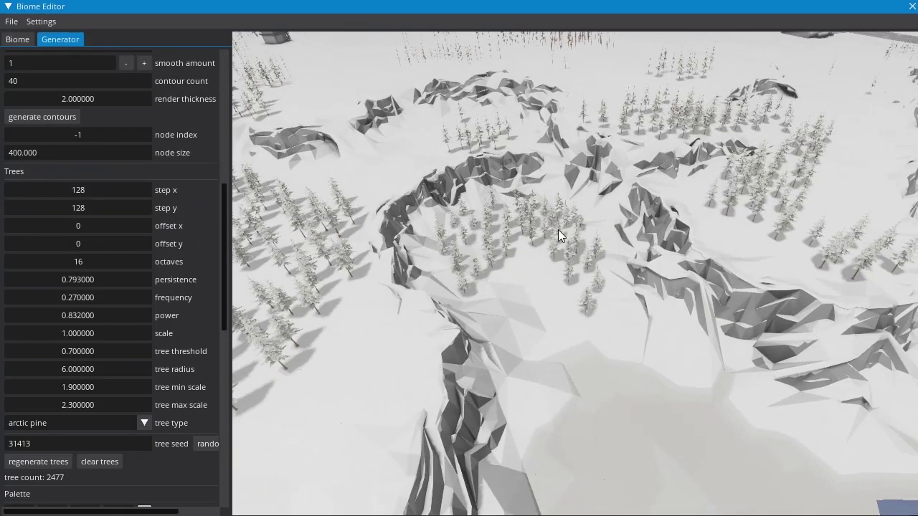
drag(767, 262, 517, 278)
scroll(504, 271, down, 5)
middle_drag(496, 262, 864, 245)
drag(864, 245, 744, 210)
middle_drag(744, 210, 540, 299)
scroll(507, 314, up, 5)
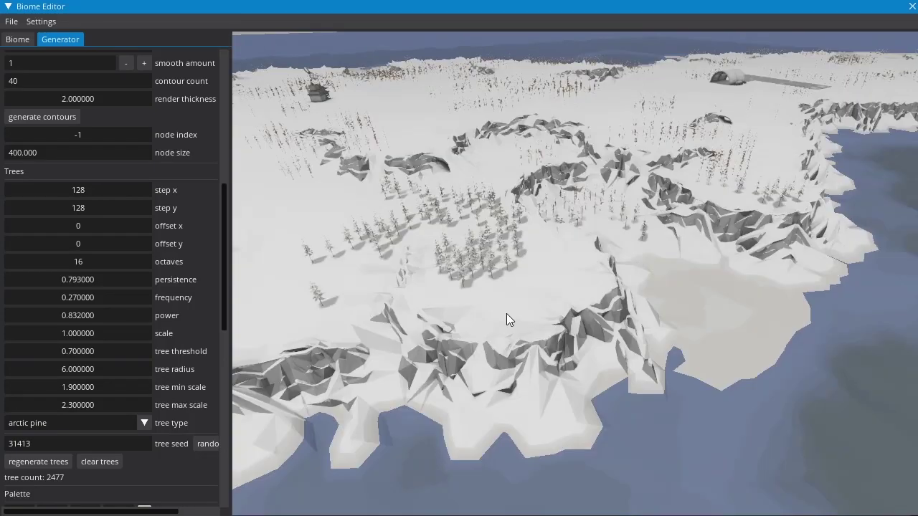
drag(484, 293, 547, 369)
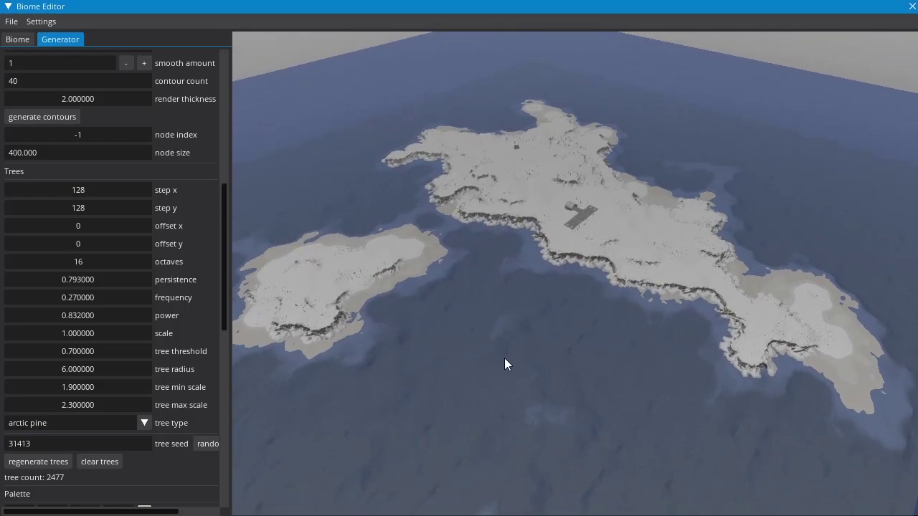
scroll(553, 278, up, 4)
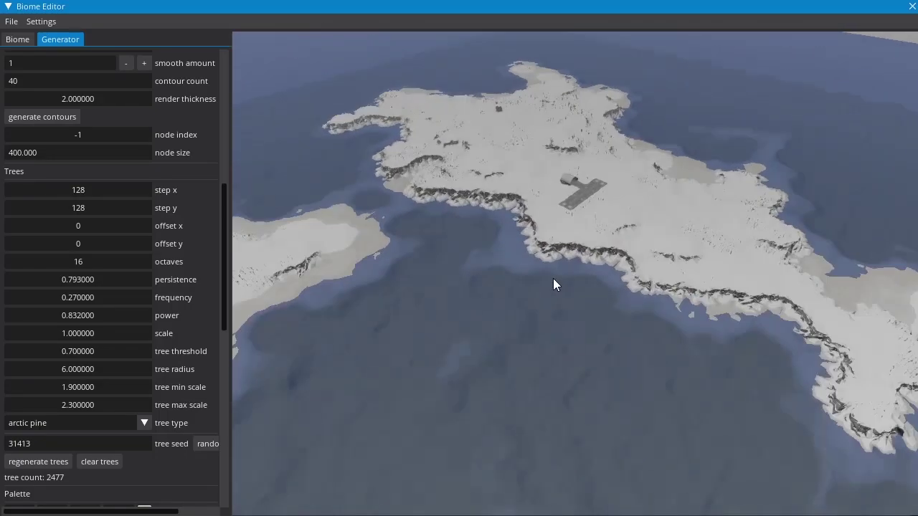
drag(553, 279, 392, 280)
drag(714, 198, 590, 322)
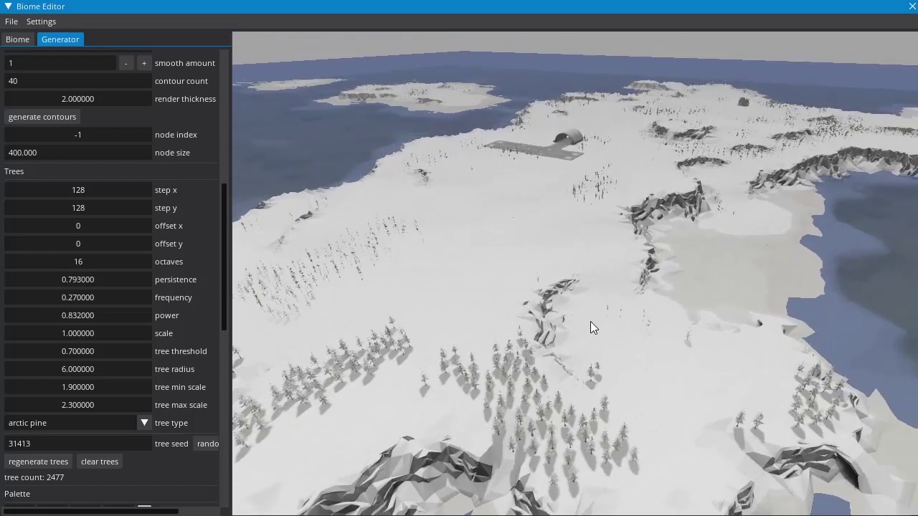
scroll(594, 283, down, 5)
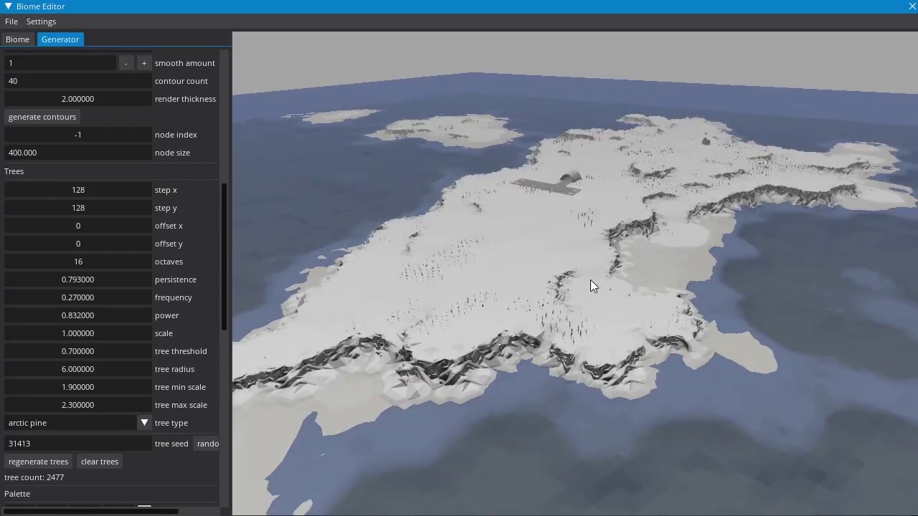
drag(599, 286, 601, 276)
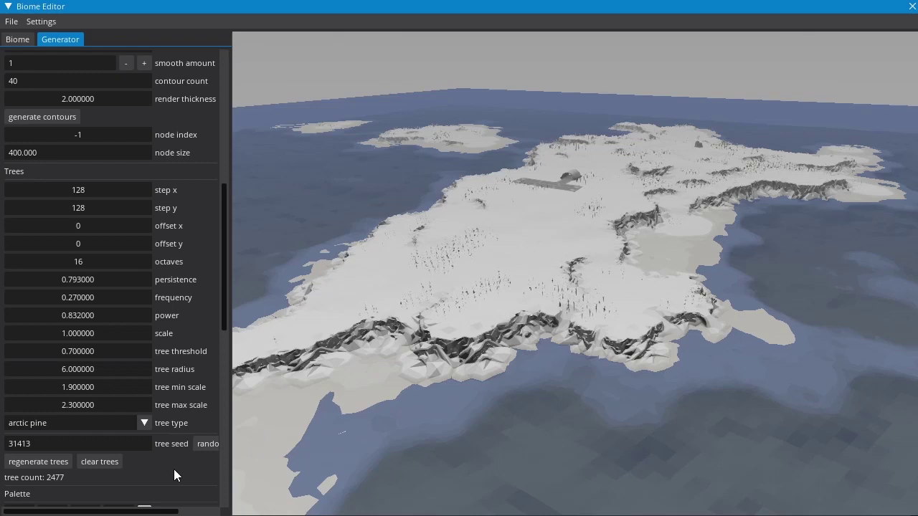
Step: Clear all generated trees from the islands
click(100, 462)
drag(619, 295, 749, 223)
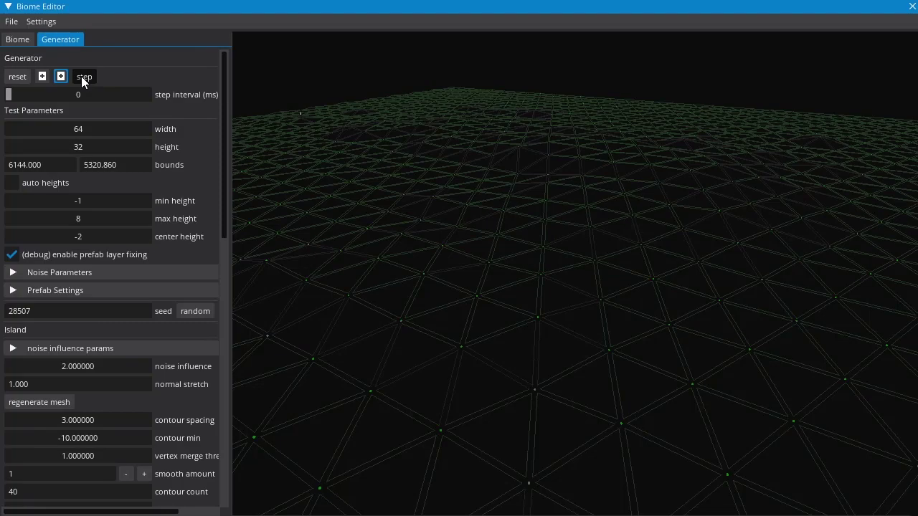
Step: Examine the triangular wireframe grid and its corner points in the stepped generation view, from low and high angles
right_drag(563, 342, 441, 375)
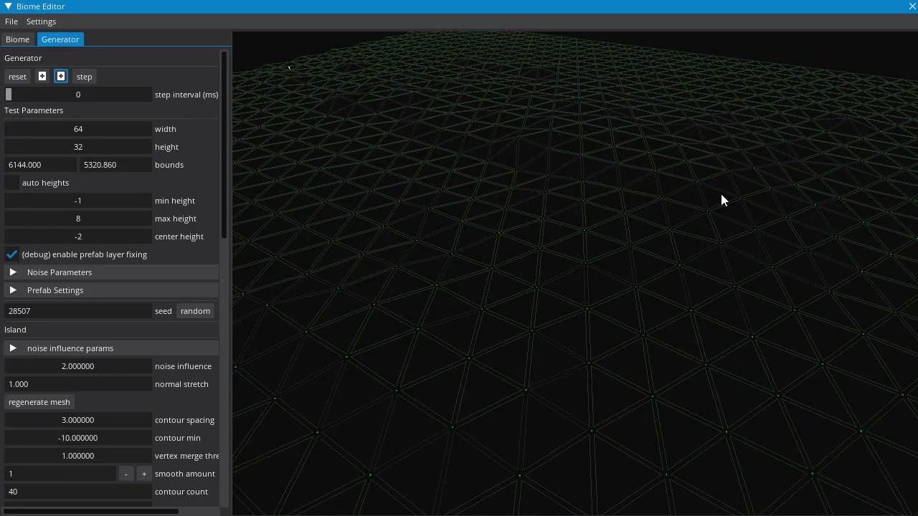
middle_drag(727, 316, 750, 211)
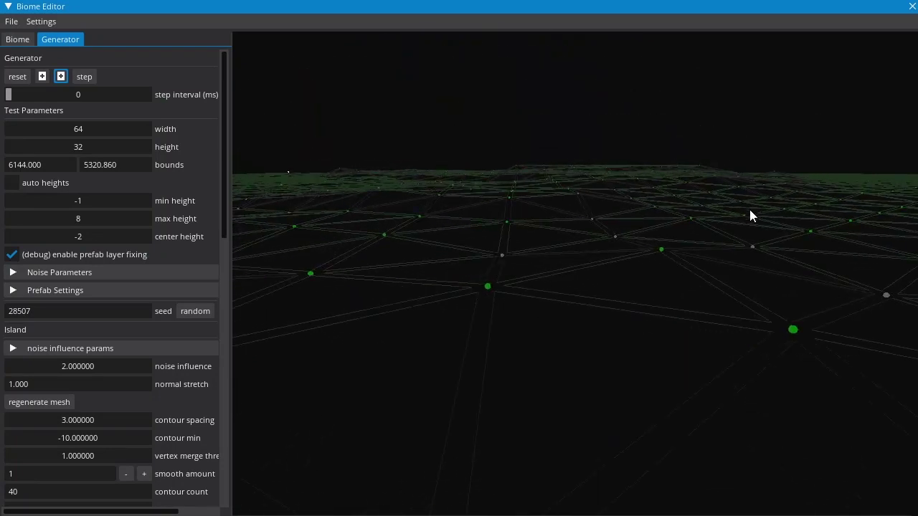
middle_drag(741, 244, 728, 250)
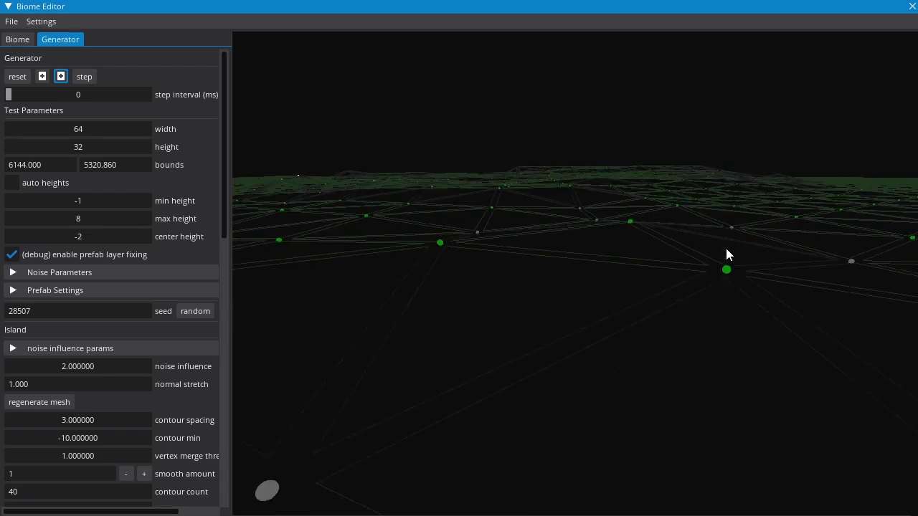
middle_drag(686, 259, 726, 273)
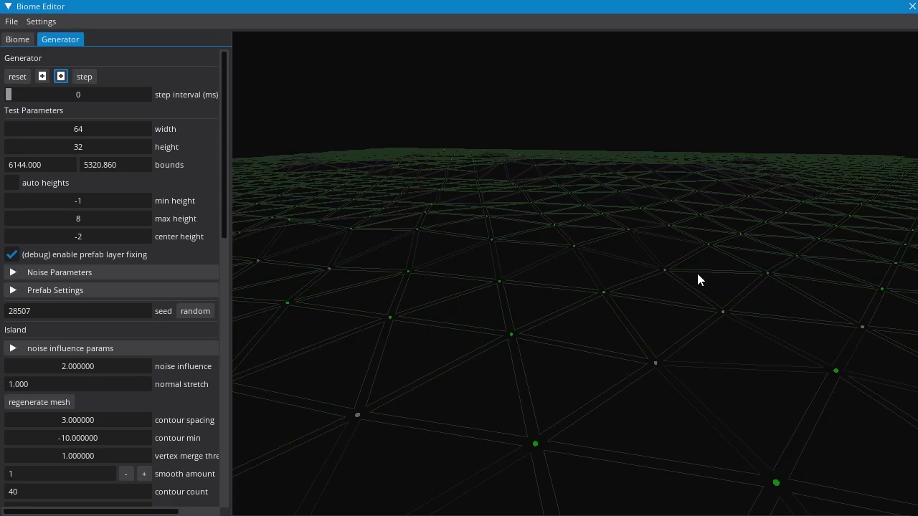
middle_drag(698, 275, 618, 247)
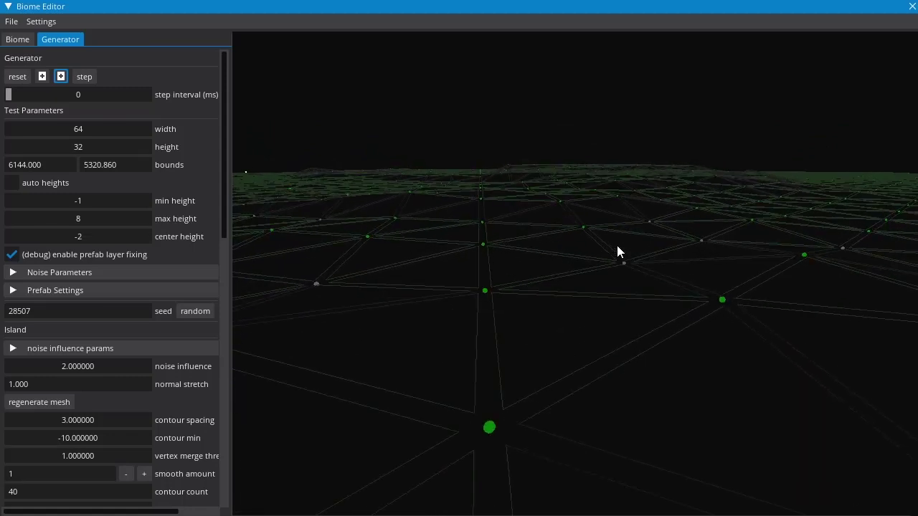
middle_drag(617, 245, 618, 245)
mouse_move(697, 237)
middle_down()
mouse_move(675, 247)
mouse_move(687, 237)
middle_up()
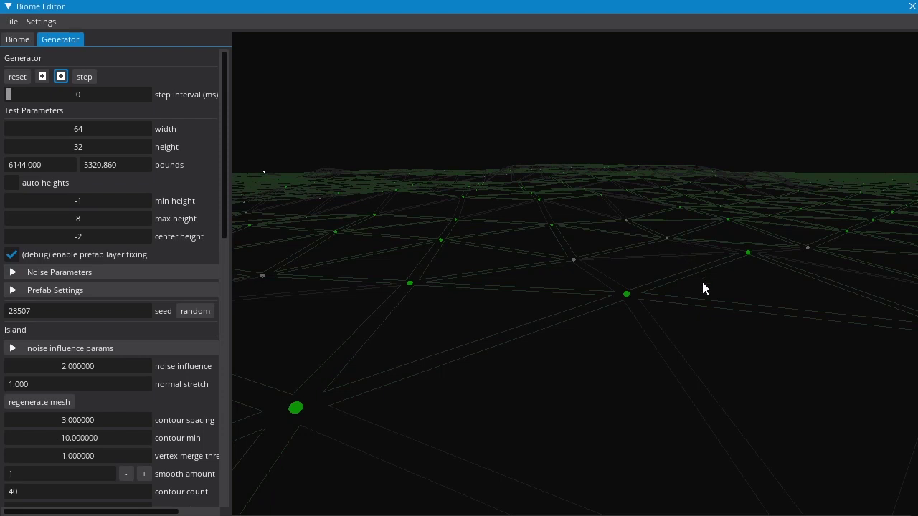
scroll(722, 219, down, 5)
middle_drag(722, 219, 706, 286)
right_drag(706, 290, 708, 221)
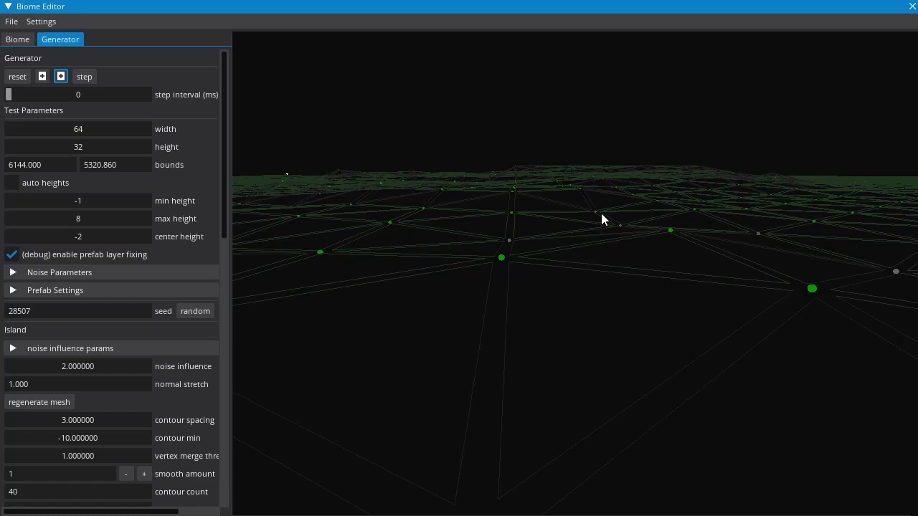
right_drag(703, 224, 723, 321)
right_drag(695, 294, 648, 278)
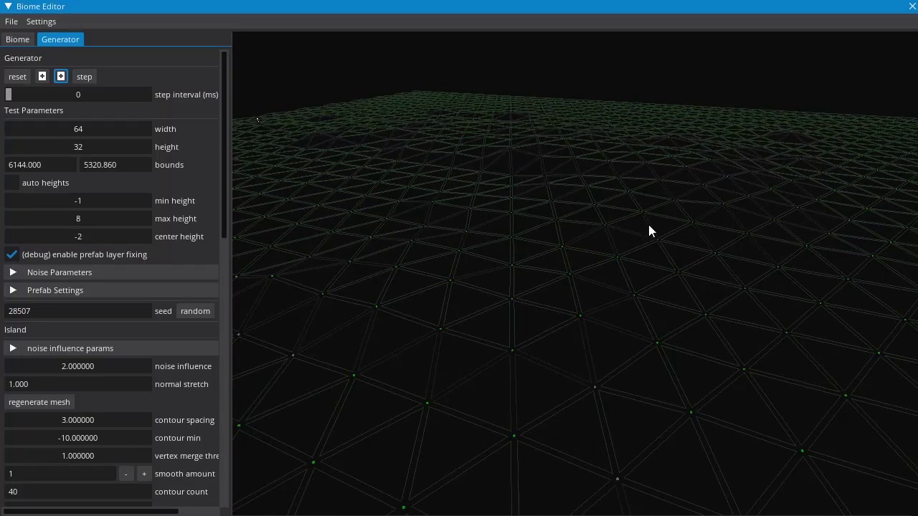
Step: Examine the triangles and shared corner points of the wireframe grid from several angles before advancing the generation
right_drag(585, 244, 571, 269)
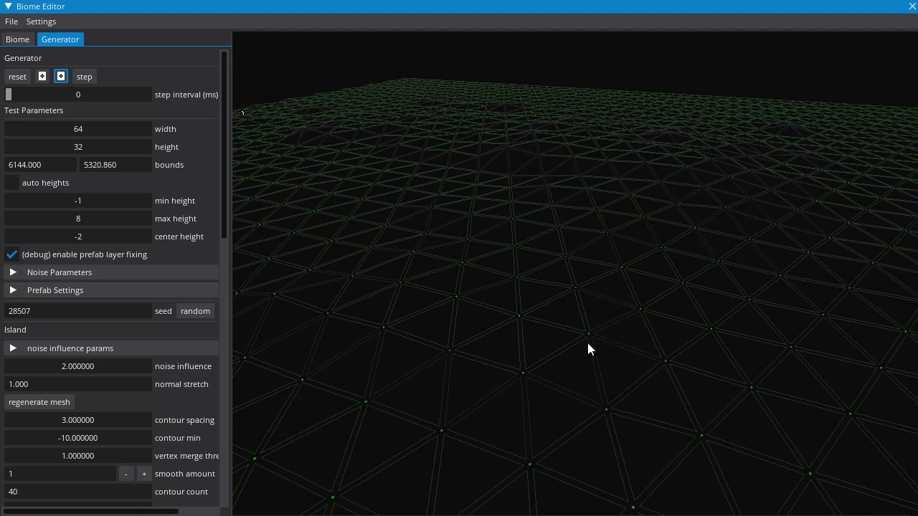
middle_drag(620, 298, 494, 367)
drag(494, 372, 395, 190)
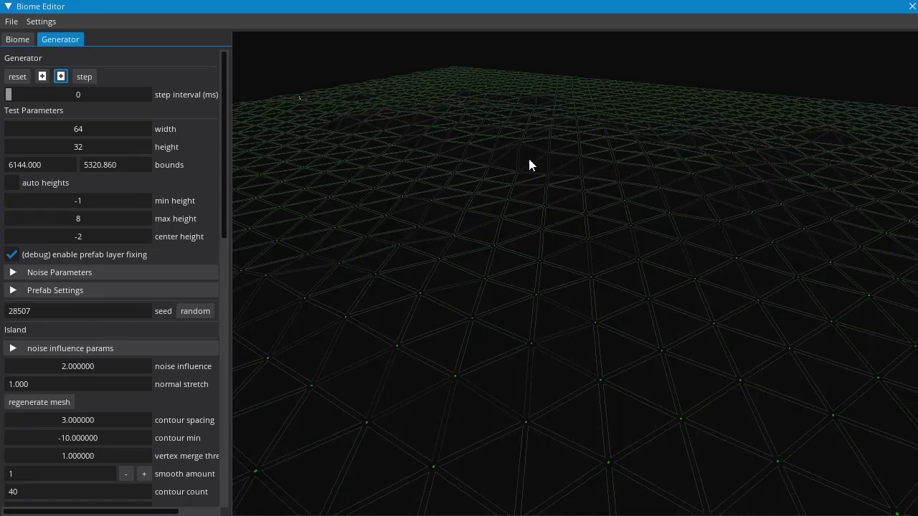
drag(735, 259, 578, 351)
drag(734, 314, 679, 334)
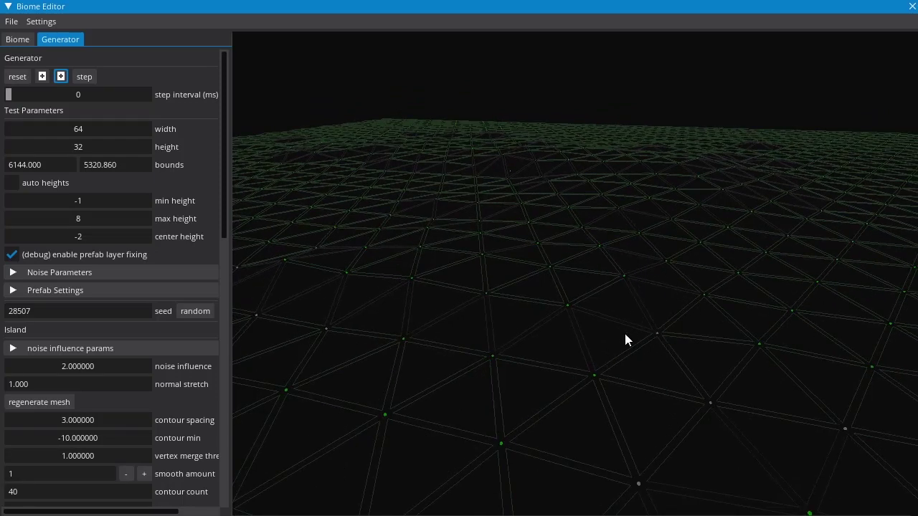
drag(627, 329, 623, 338)
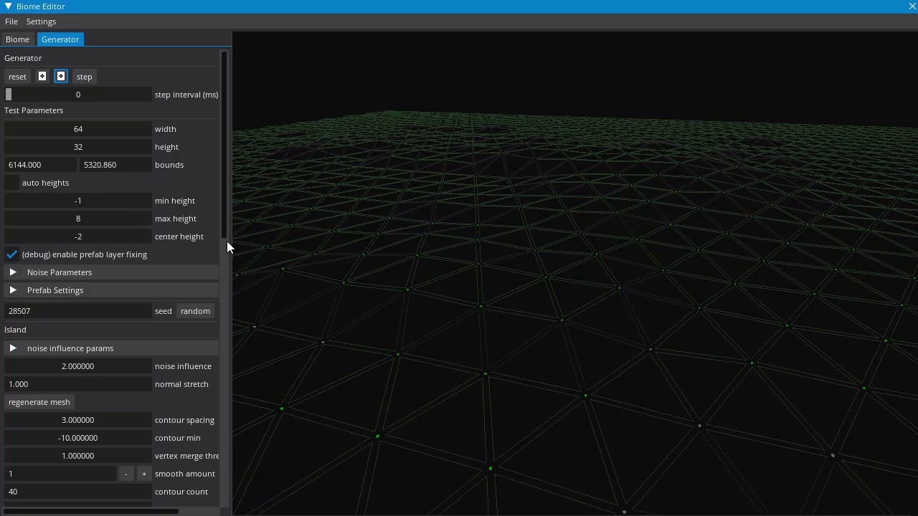
mouse_move(397, 303)
mouse_down()
mouse_move(450, 305)
mouse_move(398, 307)
mouse_up()
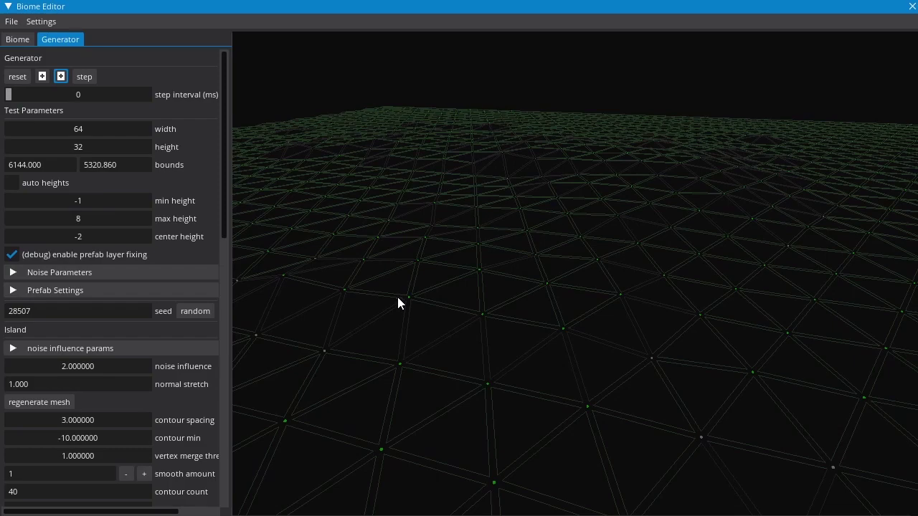
drag(715, 266, 641, 247)
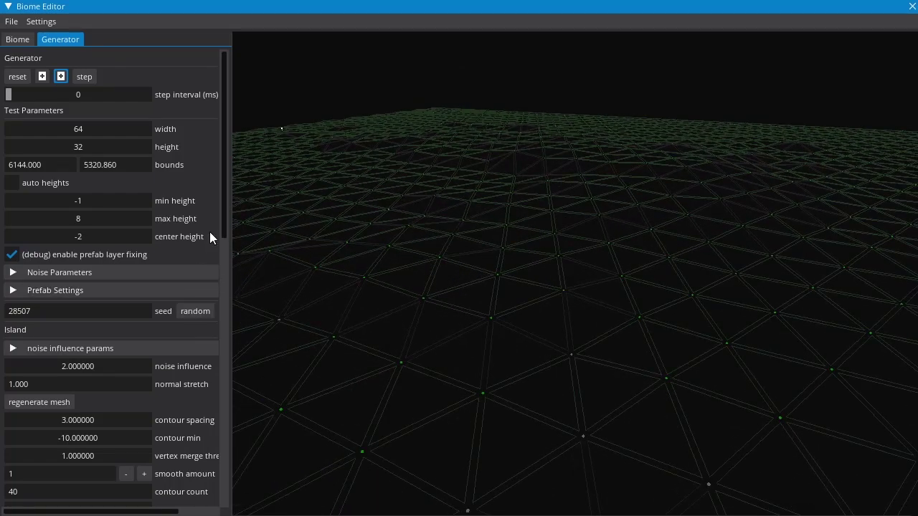
Step: Advance the generation by several single steps, and use autostep to run it on until the grid's corner points turn teal
click(84, 76)
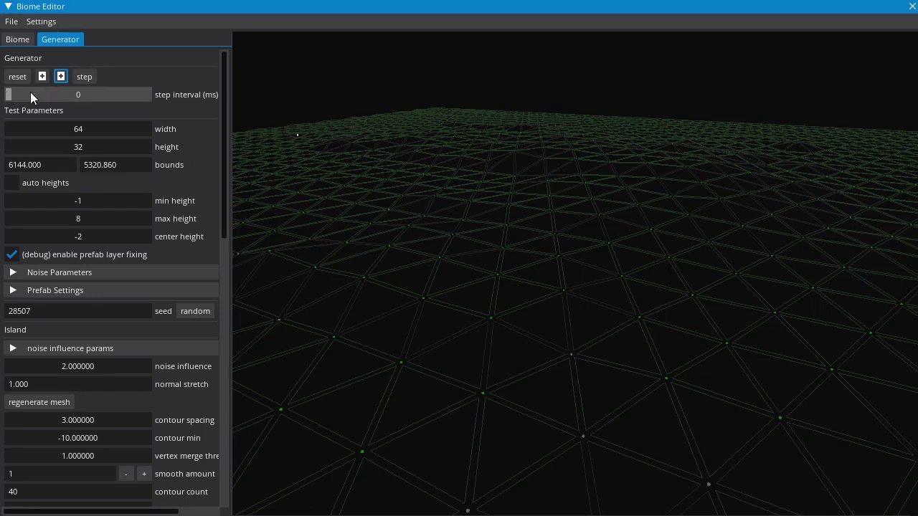
click(82, 78)
click(81, 77)
click(81, 78)
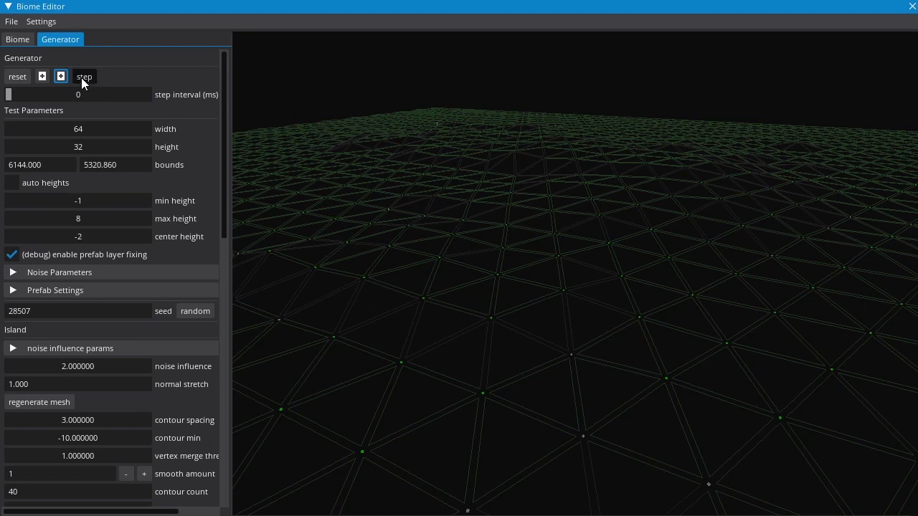
click(43, 76)
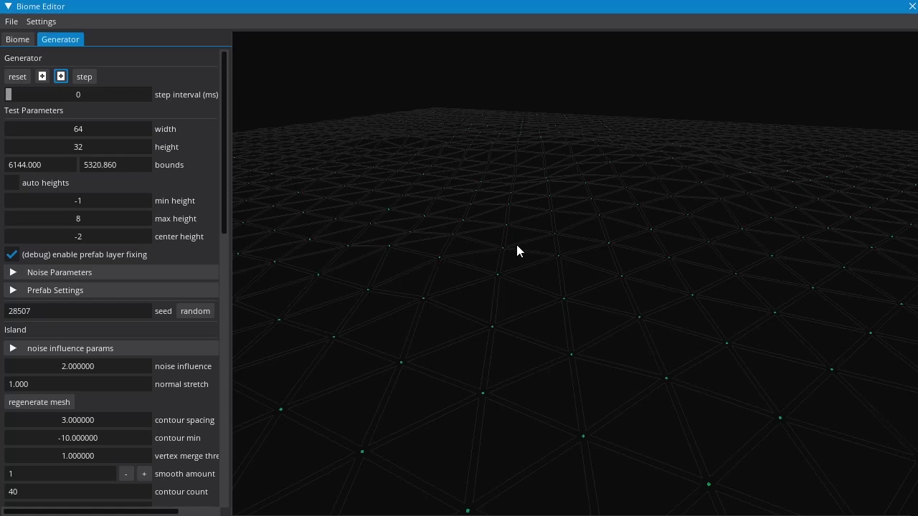
middle_drag(725, 213, 738, 251)
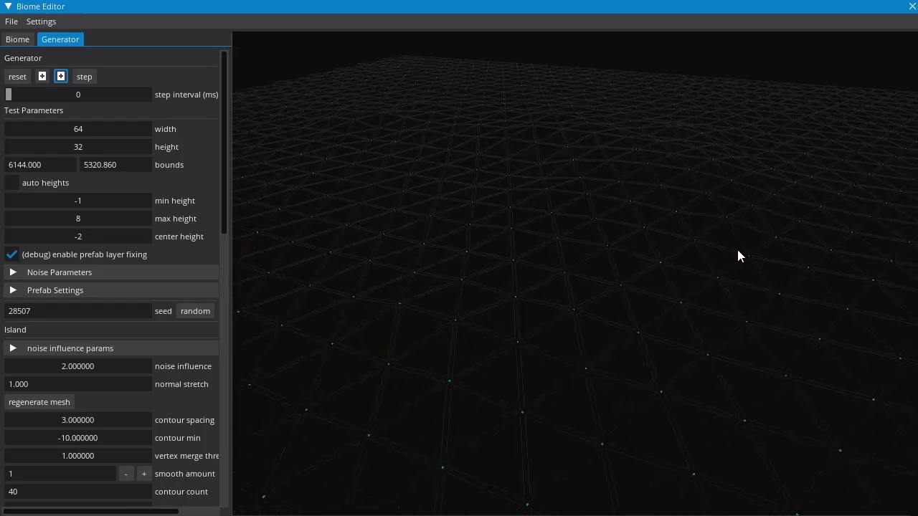
Step: Run autostep up to the stage with the white marker and inspect the marked corner points around it
click(42, 77)
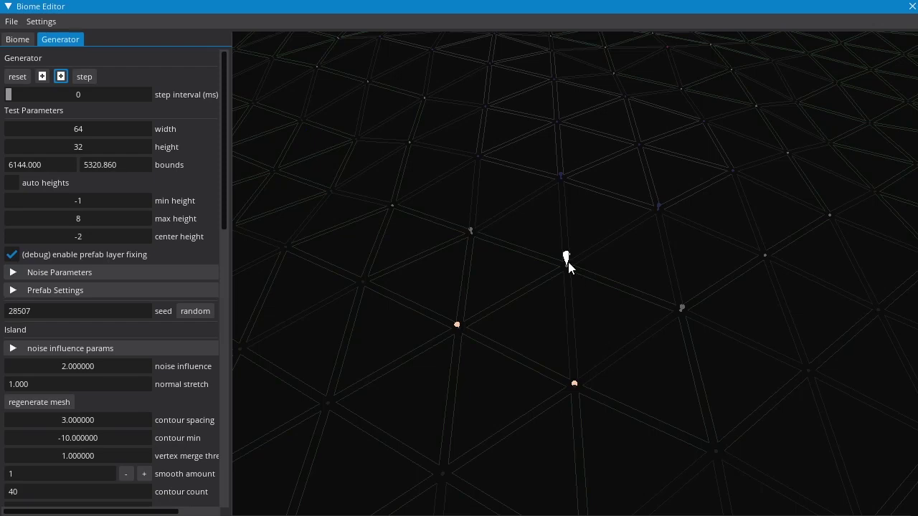
middle_drag(523, 390, 534, 353)
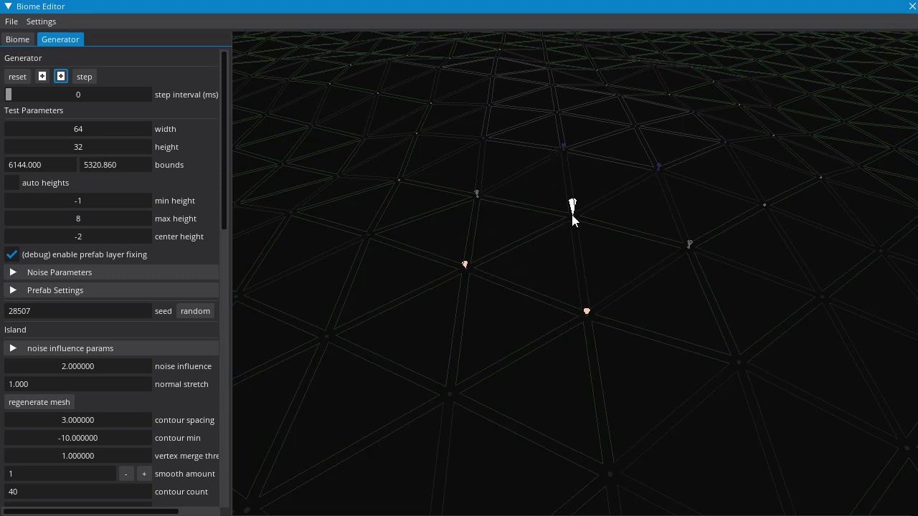
scroll(557, 231, down, 6)
scroll(550, 252, up, 5)
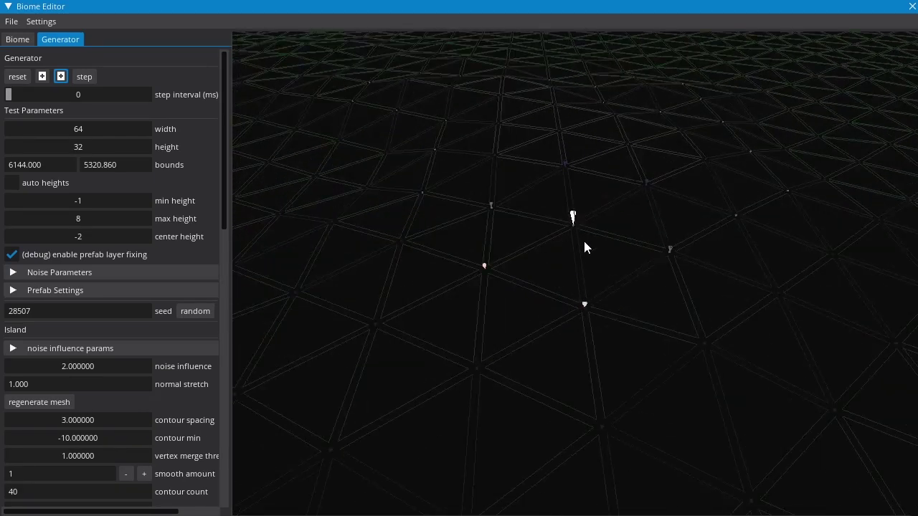
scroll(624, 254, down, 5)
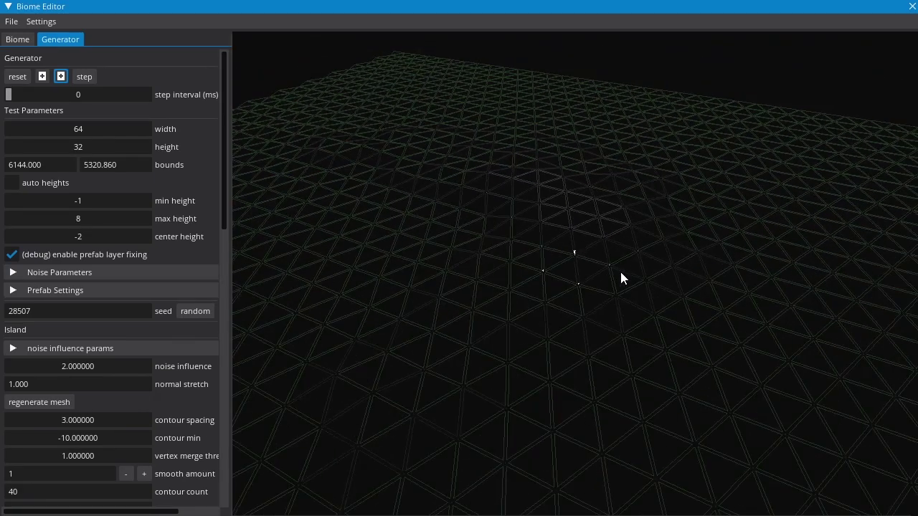
scroll(572, 281, up, 5)
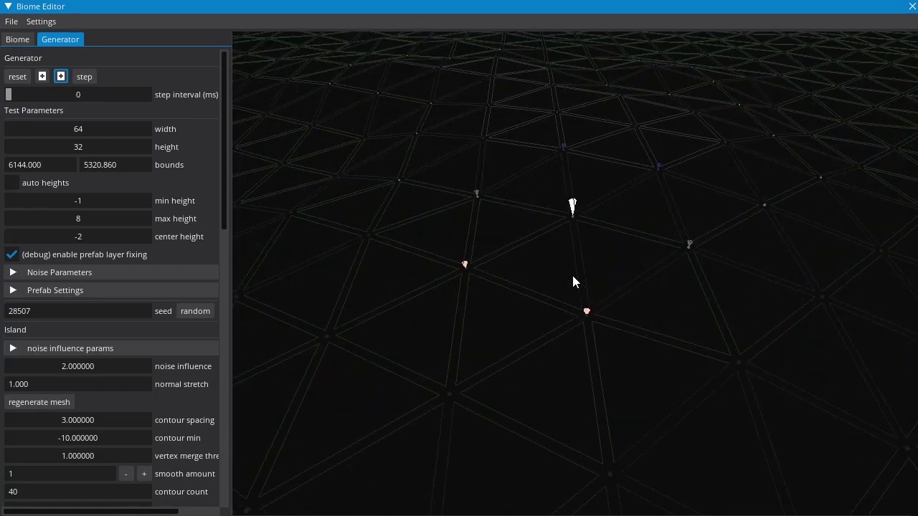
scroll(727, 260, down, 4)
scroll(594, 248, up, 4)
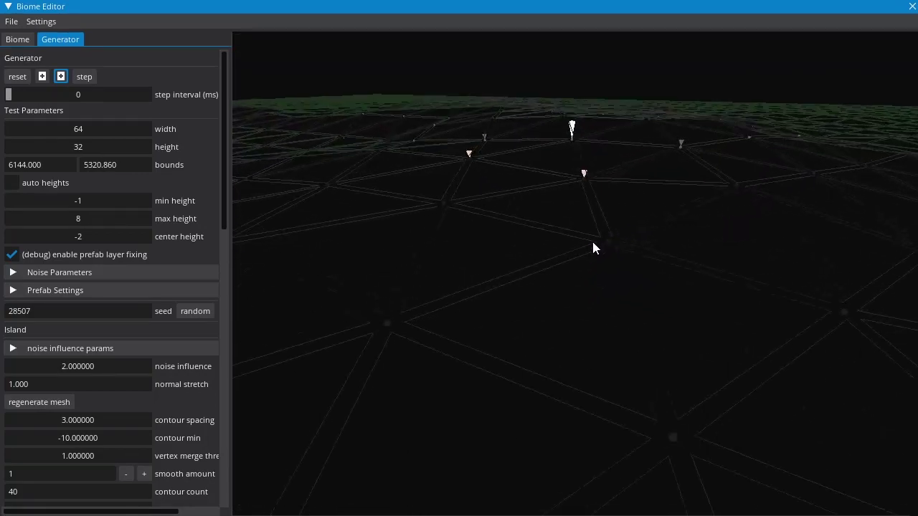
Step: Run autostep on to the stage that marks a large group of corner points in bright green
click(43, 77)
scroll(625, 154, down, 5)
middle_drag(585, 322, 534, 304)
middle_drag(436, 320, 888, 345)
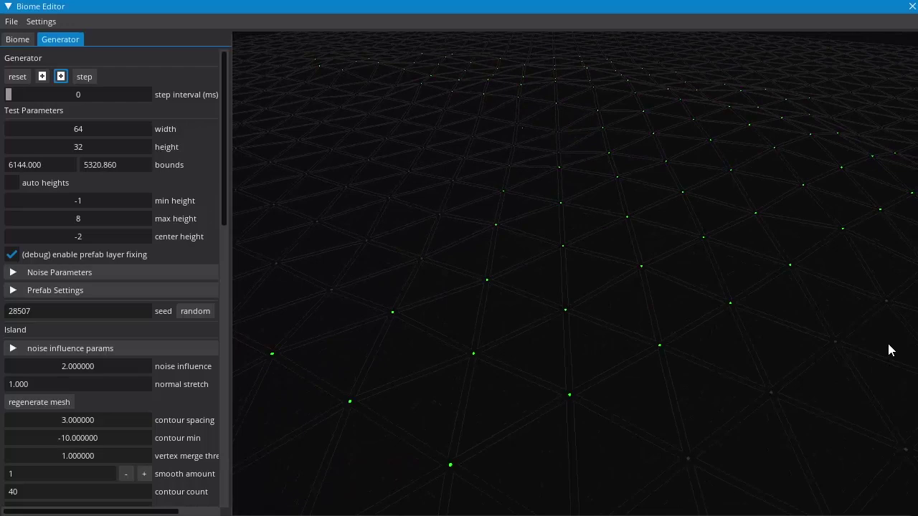
Step: Examine the bright green corner points and the raised terrain shape they outline across the grid
middle_drag(770, 294, 576, 257)
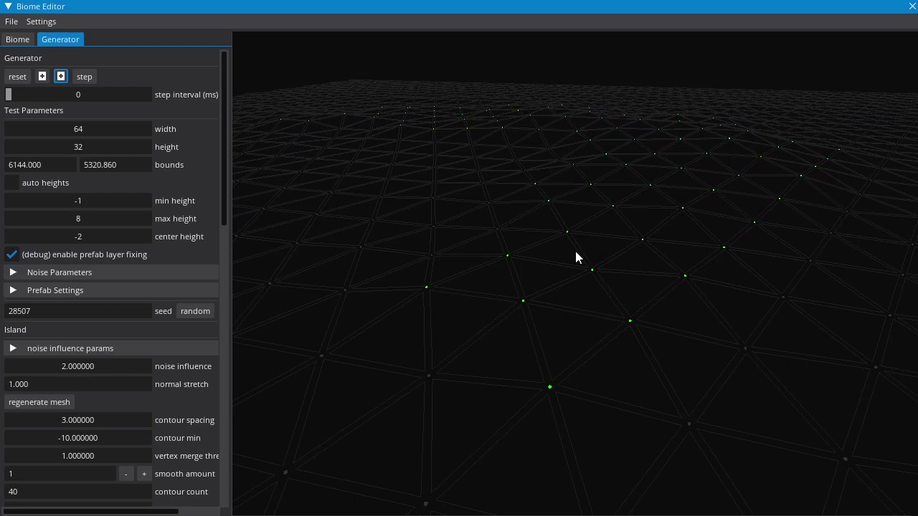
middle_drag(576, 252, 749, 256)
middle_drag(609, 263, 537, 293)
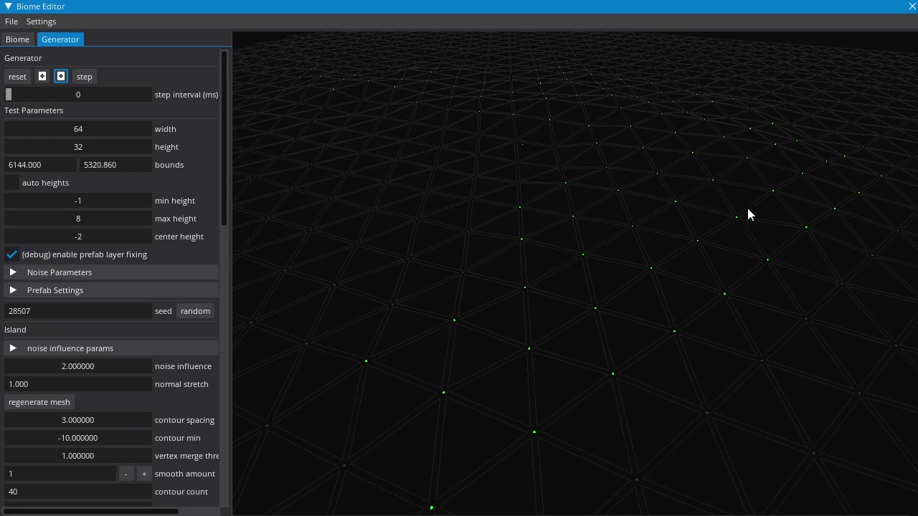
middle_drag(575, 373, 534, 347)
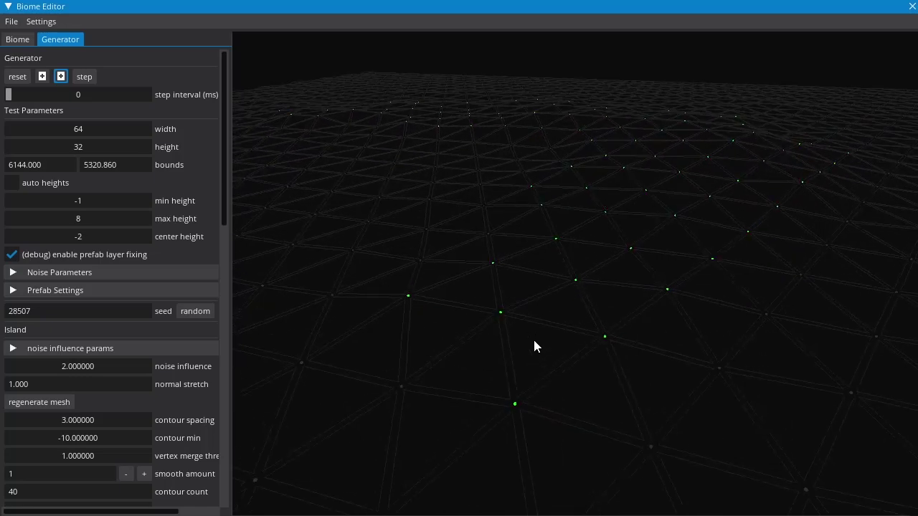
mouse_move(713, 206)
middle_down()
mouse_move(631, 242)
mouse_move(751, 279)
mouse_move(808, 217)
mouse_move(727, 207)
middle_up()
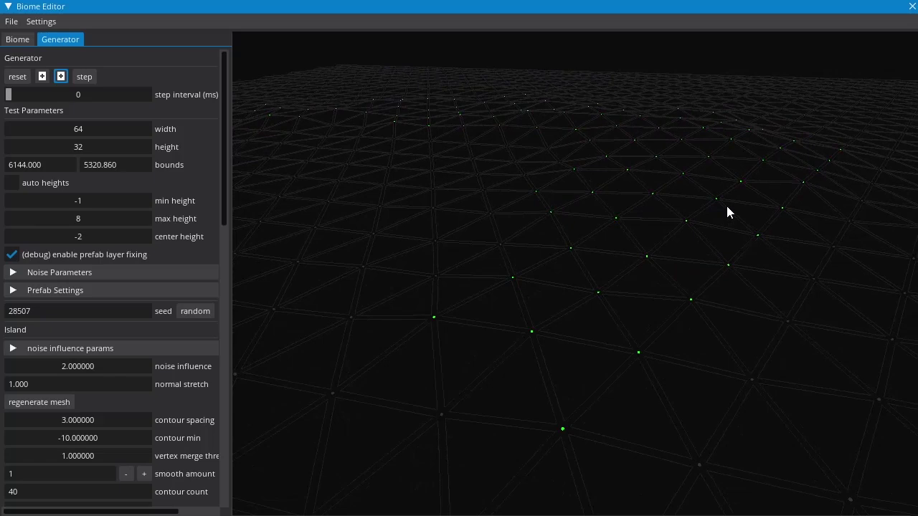
middle_drag(727, 208, 561, 333)
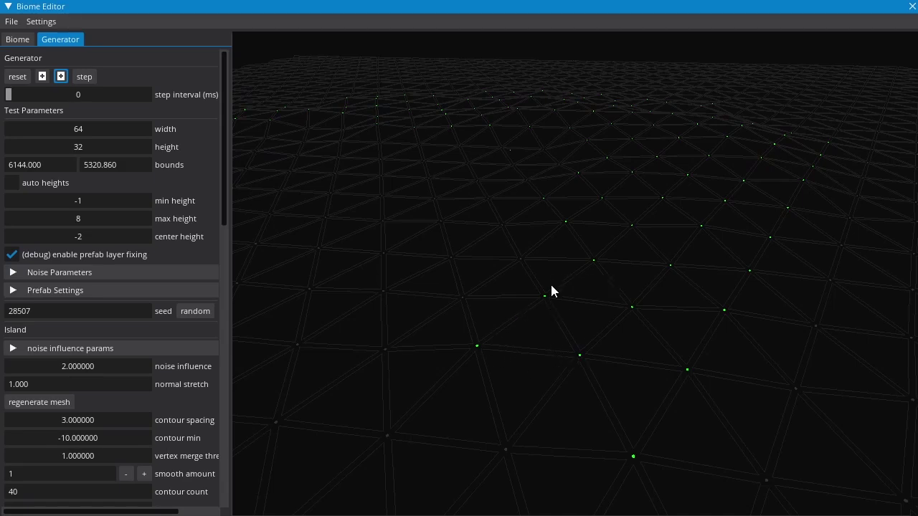
middle_drag(506, 338, 546, 340)
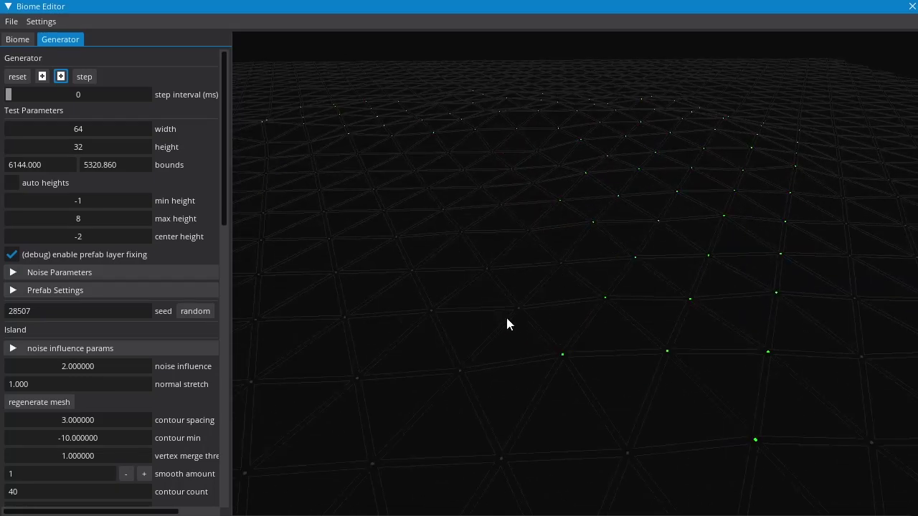
middle_drag(722, 335, 700, 182)
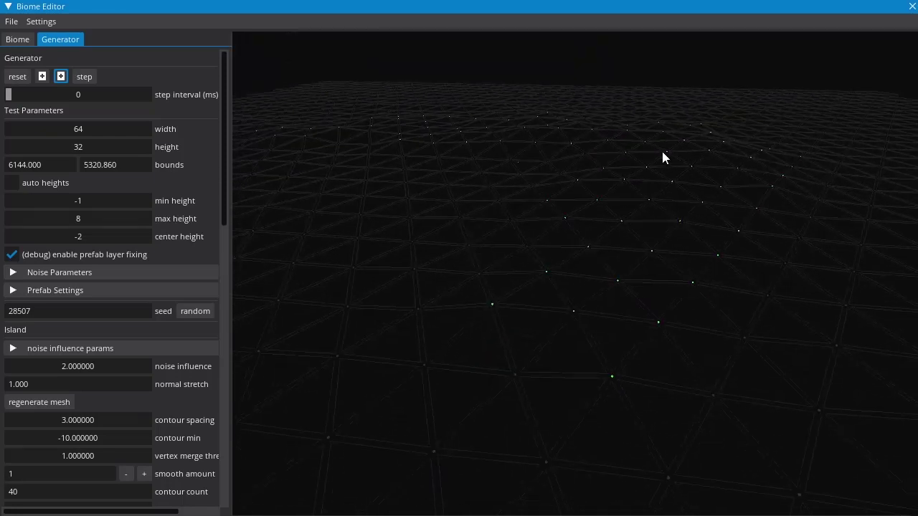
middle_drag(451, 172, 642, 148)
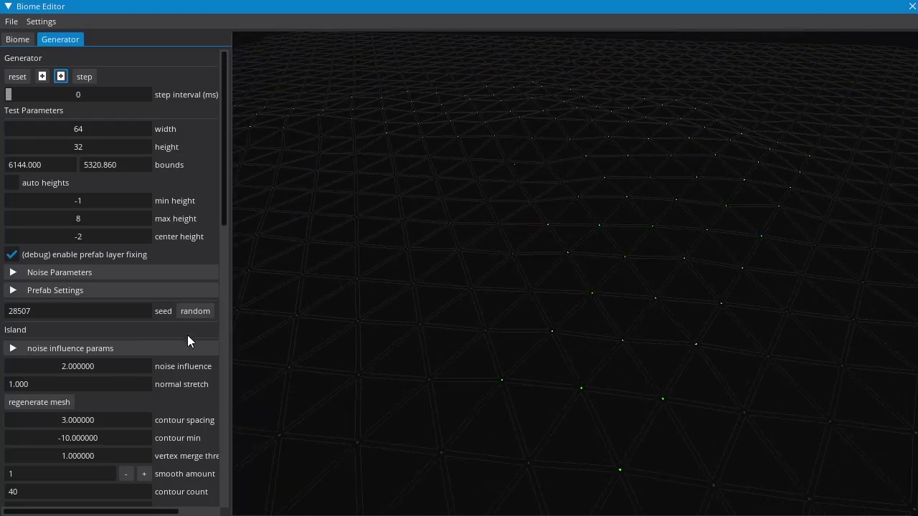
Step: Run autostep on to the stage with highlighted triangles and inspect the connected green group and the separate triangle with red corners
click(41, 77)
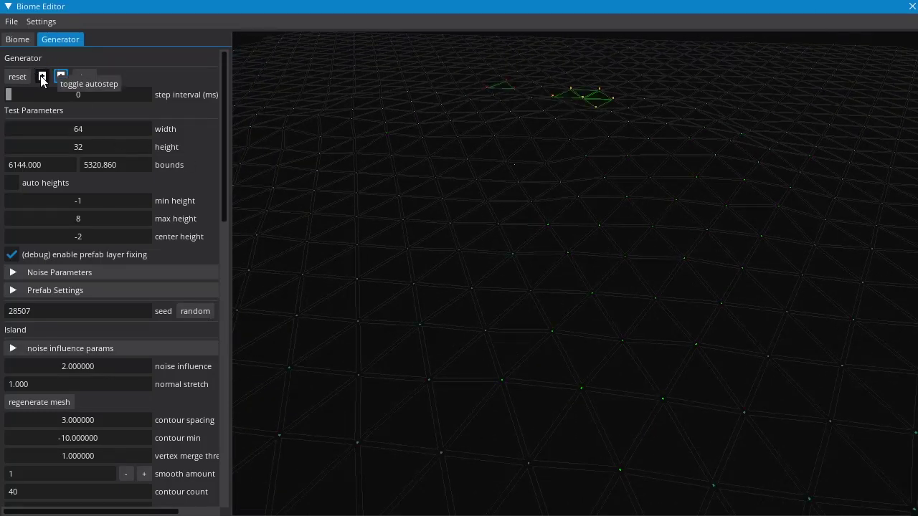
middle_drag(438, 217, 731, 248)
scroll(409, 262, down, 2)
middle_drag(409, 262, 610, 305)
middle_drag(612, 354, 530, 348)
middle_drag(528, 310, 363, 261)
scroll(523, 304, down, 10)
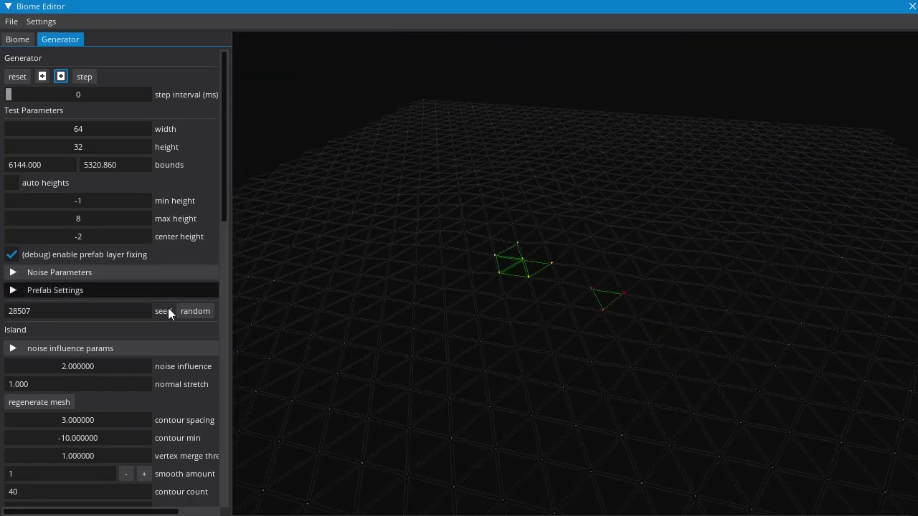
Step: Run autostep past the highlighted triangles and inspect the orange and red corner markers on the grid
click(43, 79)
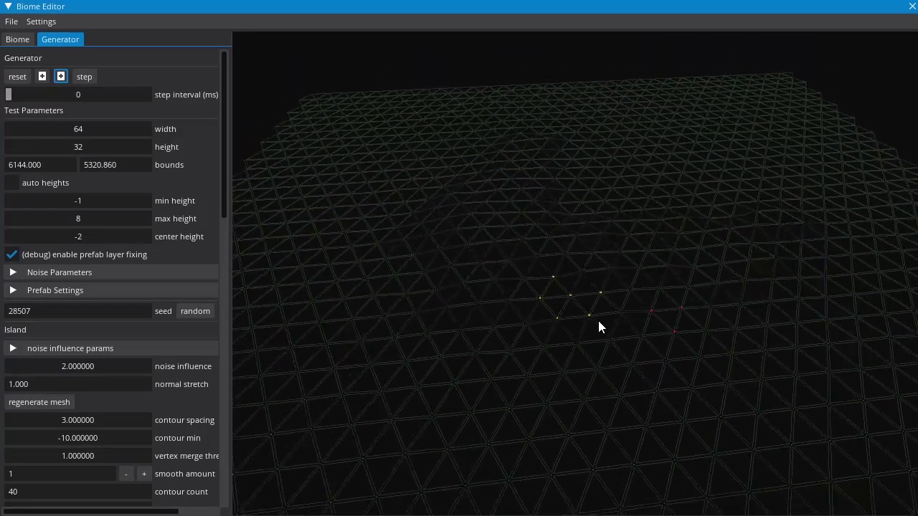
scroll(596, 328, up, 5)
middle_drag(592, 330, 471, 261)
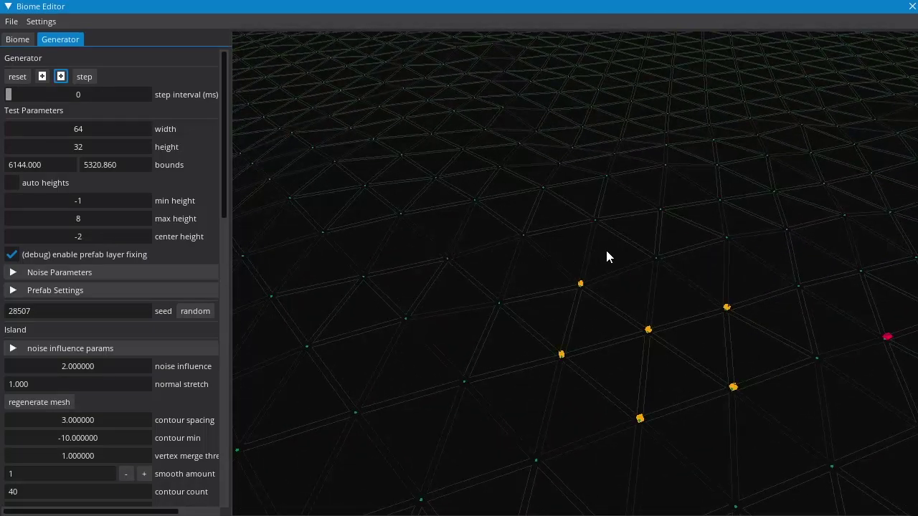
middle_drag(753, 265, 579, 251)
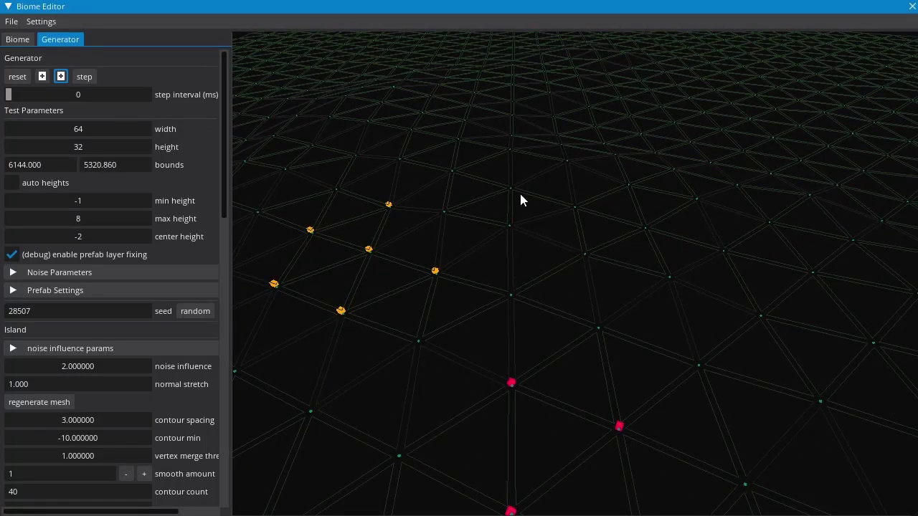
middle_drag(520, 199, 585, 237)
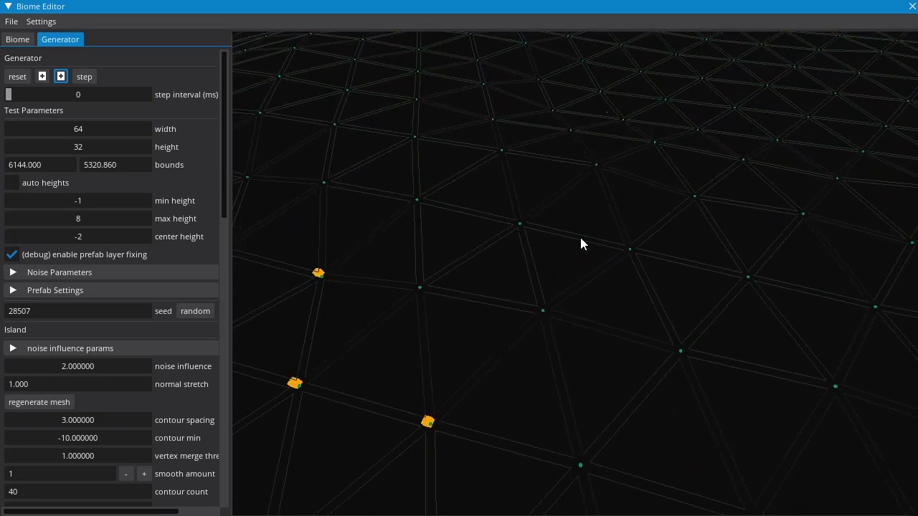
Step: Examine the teal corner points and the triangles they bound beside the orange and red markers, up close and from farther away
scroll(577, 294, up, 5)
middle_drag(576, 295, 506, 417)
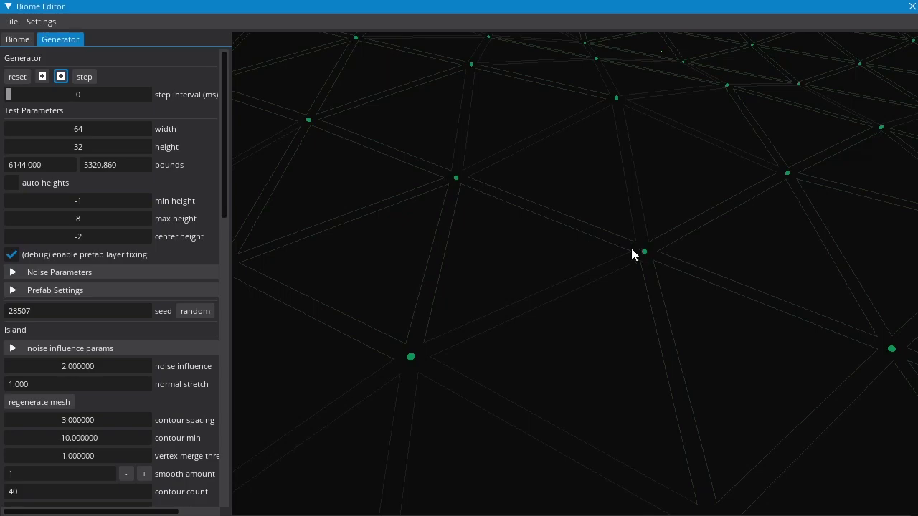
scroll(590, 136, down, 8)
mouse_move(582, 379)
middle_down()
mouse_move(609, 369)
mouse_move(613, 318)
mouse_move(588, 275)
mouse_move(711, 281)
mouse_move(638, 320)
mouse_move(619, 293)
mouse_move(707, 339)
mouse_move(636, 244)
mouse_move(605, 234)
mouse_move(578, 248)
mouse_move(570, 283)
mouse_move(582, 296)
mouse_move(676, 229)
mouse_move(590, 226)
middle_up()
scroll(670, 233, up, 5)
scroll(667, 237, down, 5)
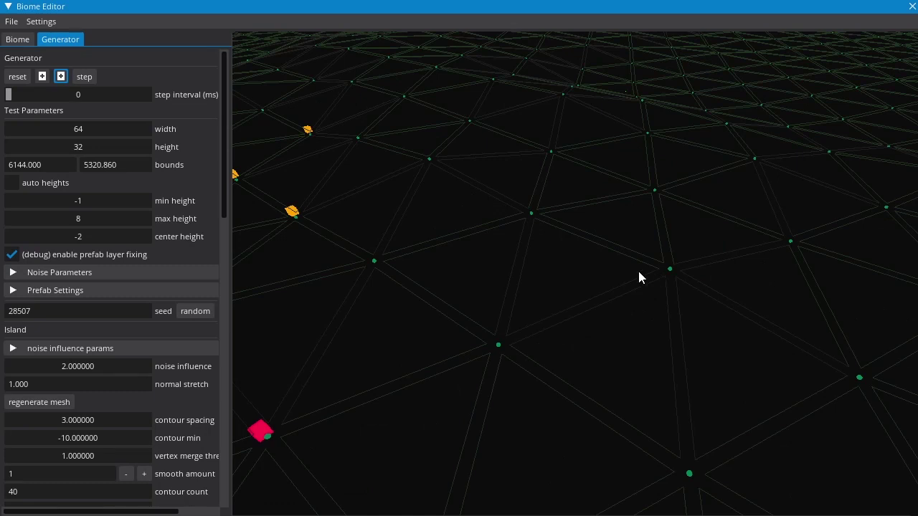
middle_drag(773, 258, 733, 270)
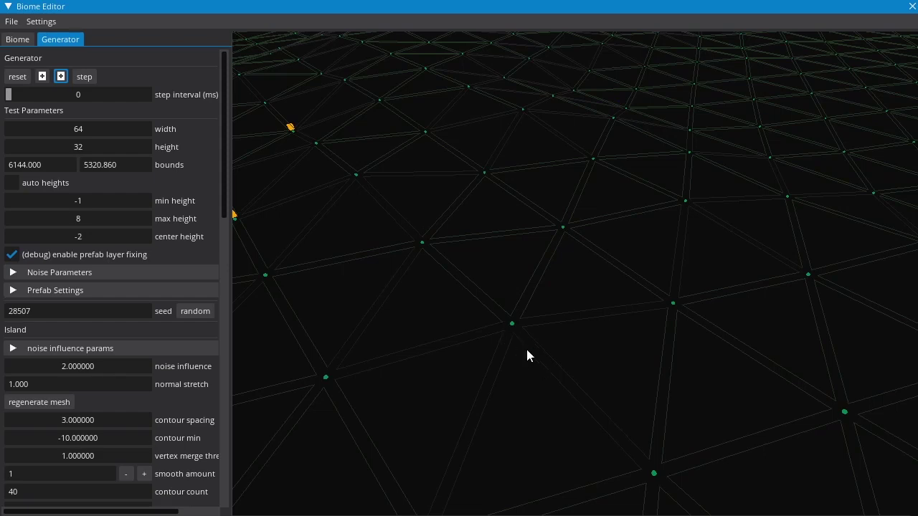
middle_drag(682, 318, 593, 372)
scroll(641, 333, down, 8)
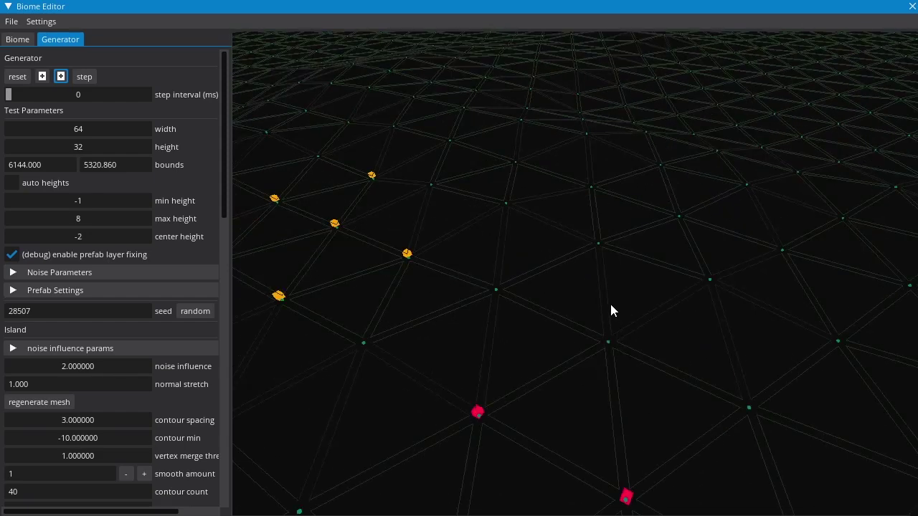
Step: Run autostep past the orange and red corner marker stage until white tile pieces are placed in the grid's triangles
middle_drag(575, 312, 518, 311)
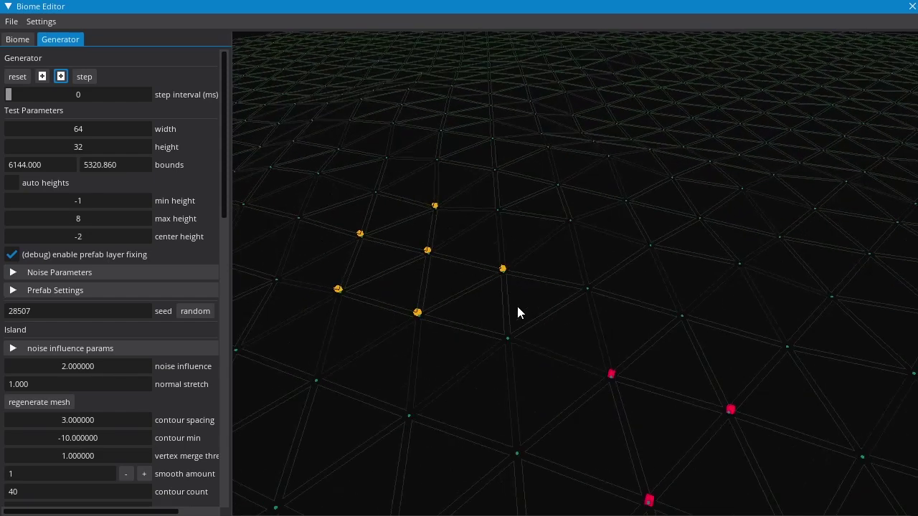
click(40, 78)
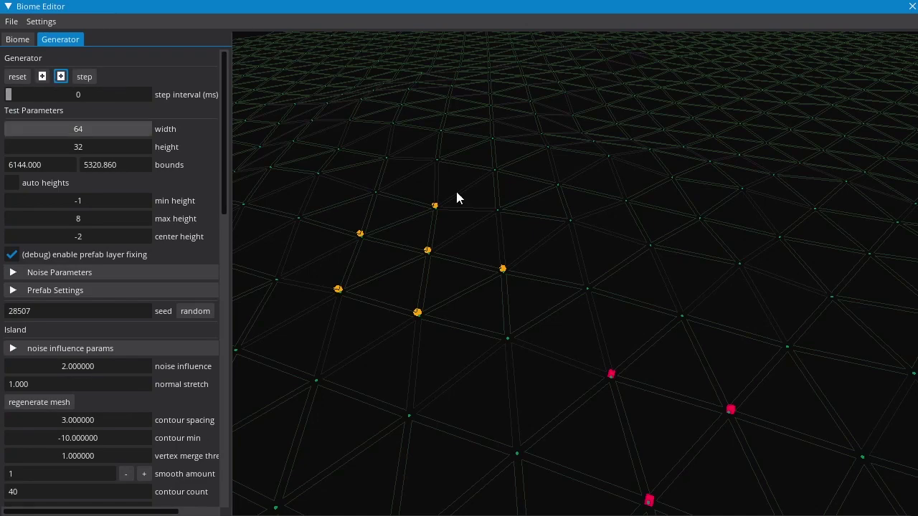
scroll(431, 214, down, 3)
middle_drag(478, 221, 459, 235)
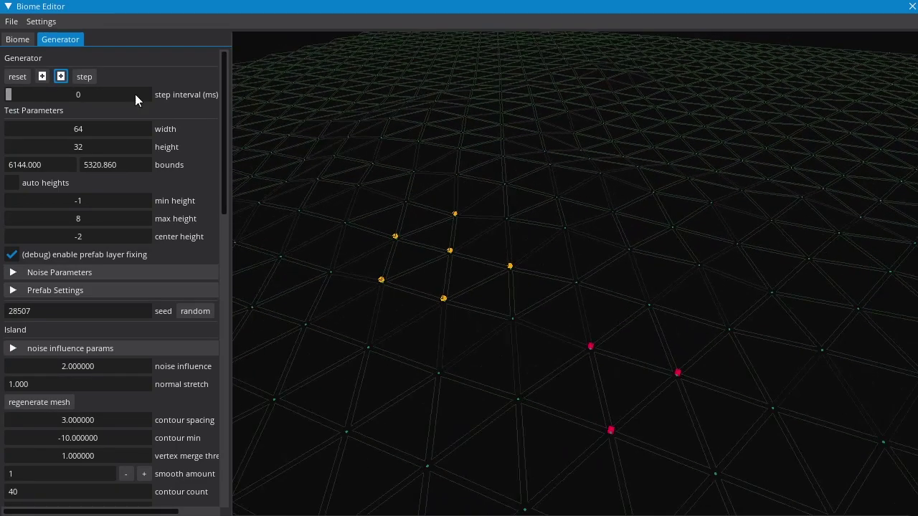
click(43, 77)
middle_drag(375, 306, 416, 344)
scroll(558, 164, down, 5)
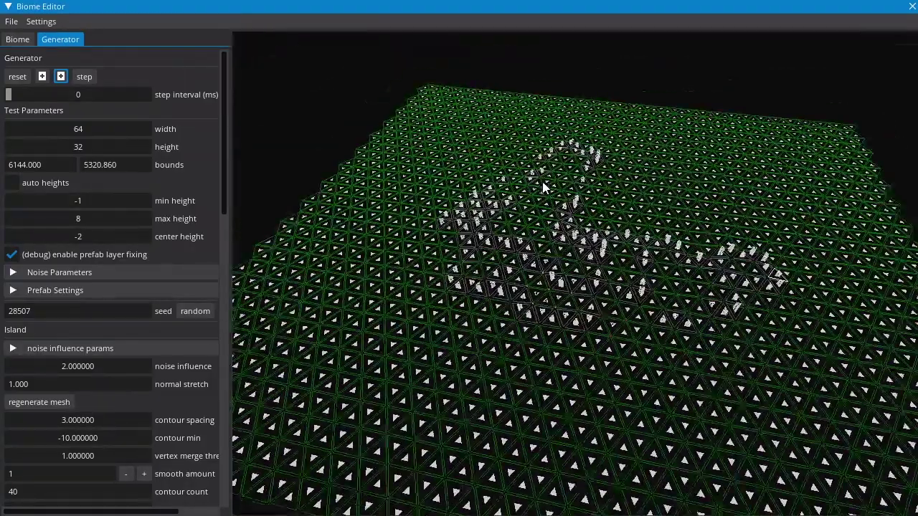
Step: Examine up close the white tile pieces stacked inside the triangles beside the orange corner markers
scroll(593, 265, up, 3)
scroll(592, 272, up, 6)
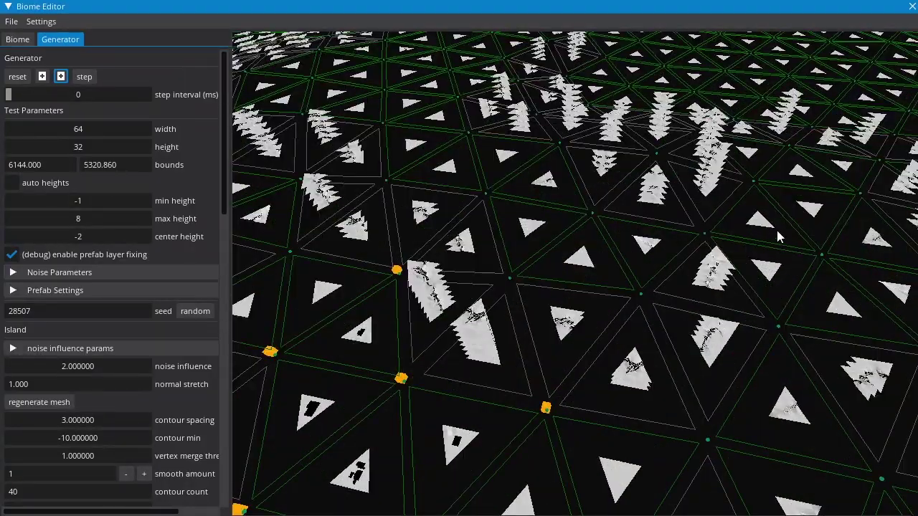
middle_drag(824, 216, 654, 249)
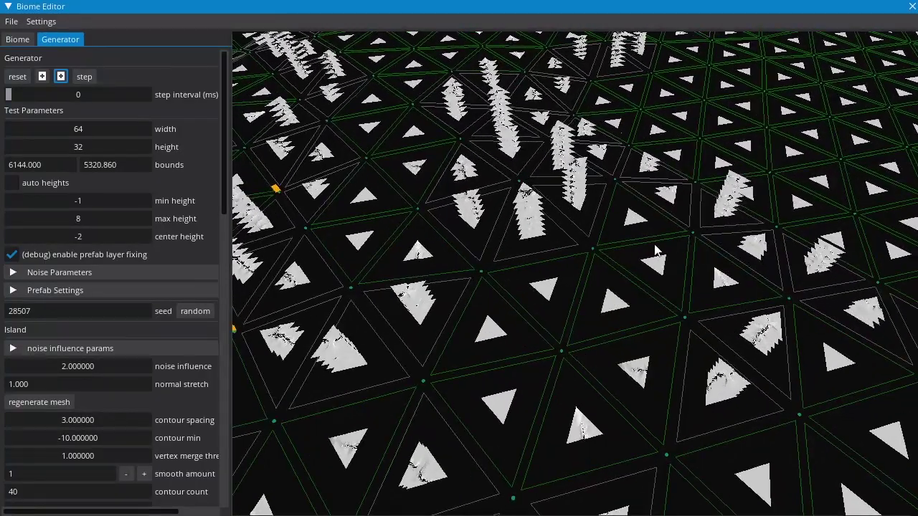
scroll(651, 250, up, 5)
middle_drag(558, 251, 647, 258)
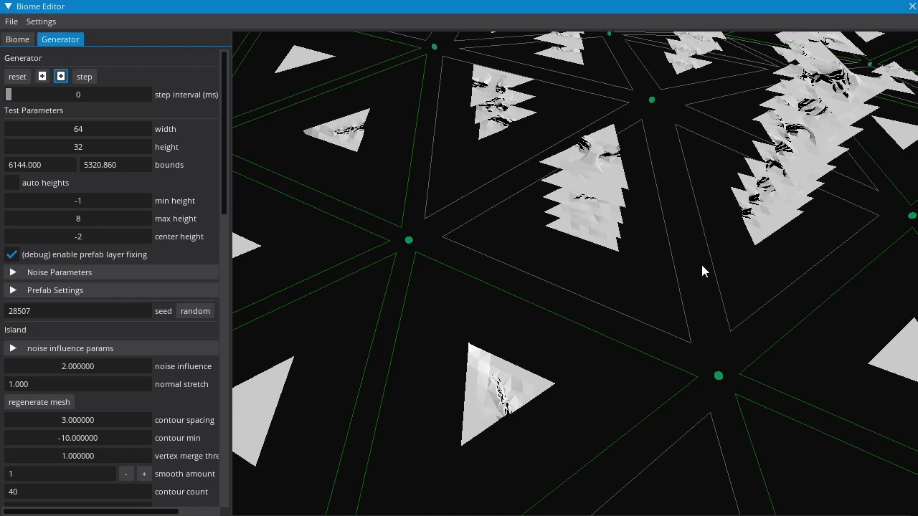
middle_drag(691, 260, 656, 267)
middle_drag(715, 231, 660, 259)
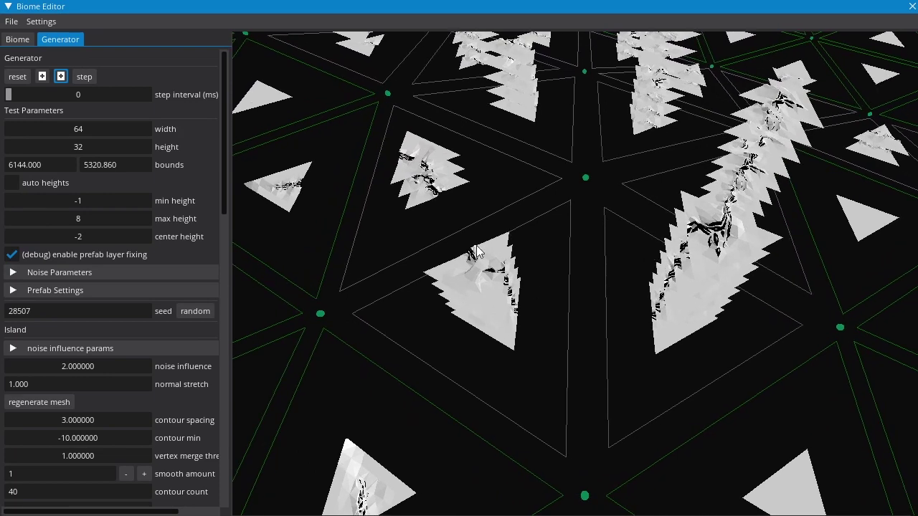
scroll(561, 227, down, 5)
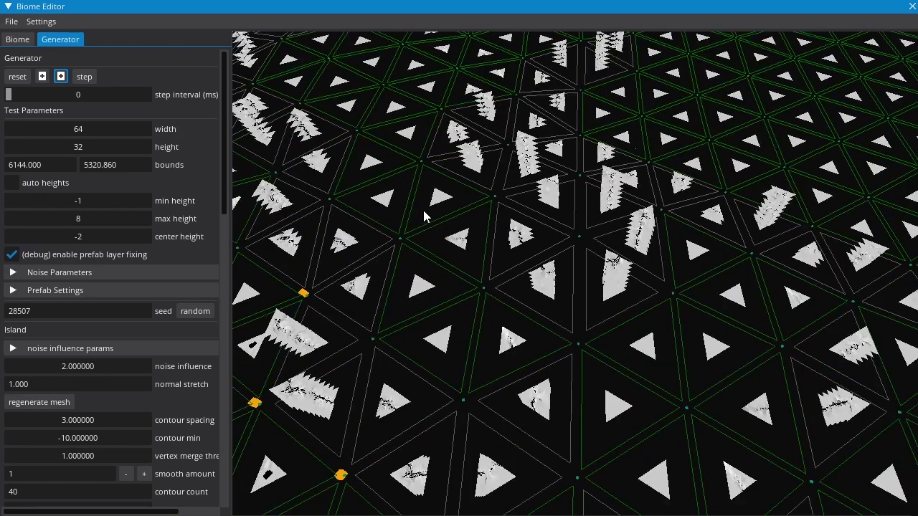
Step: Compare the tall tile stacks with the single flat tiles in neighbouring triangles from several angles
middle_drag(350, 163, 604, 169)
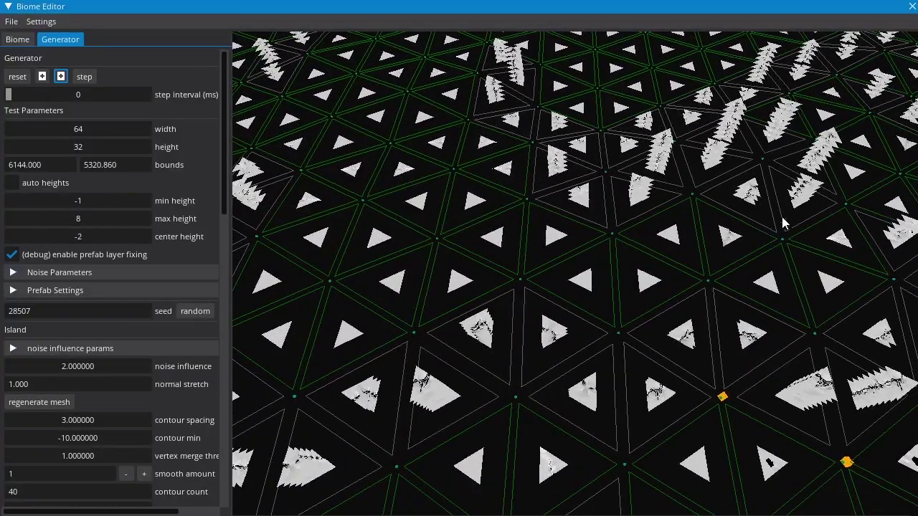
middle_drag(814, 236, 349, 237)
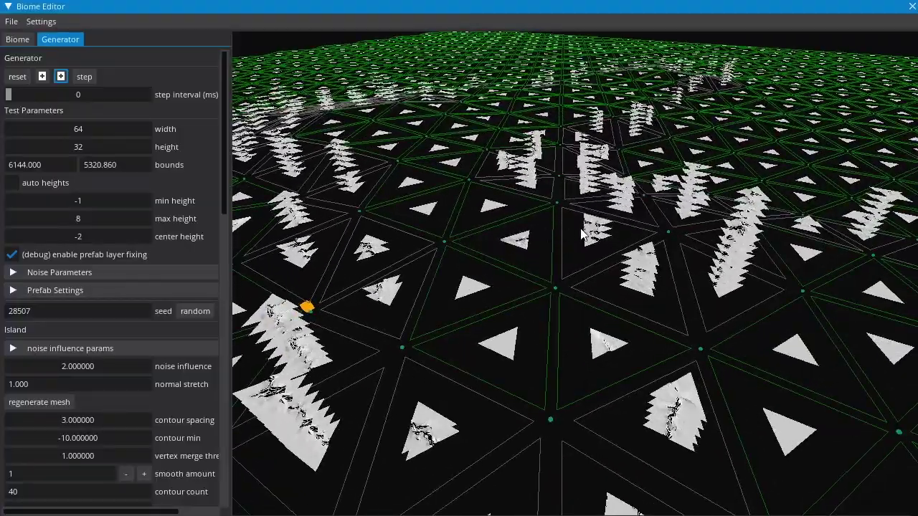
scroll(584, 229, up, 3)
middle_drag(689, 237, 598, 245)
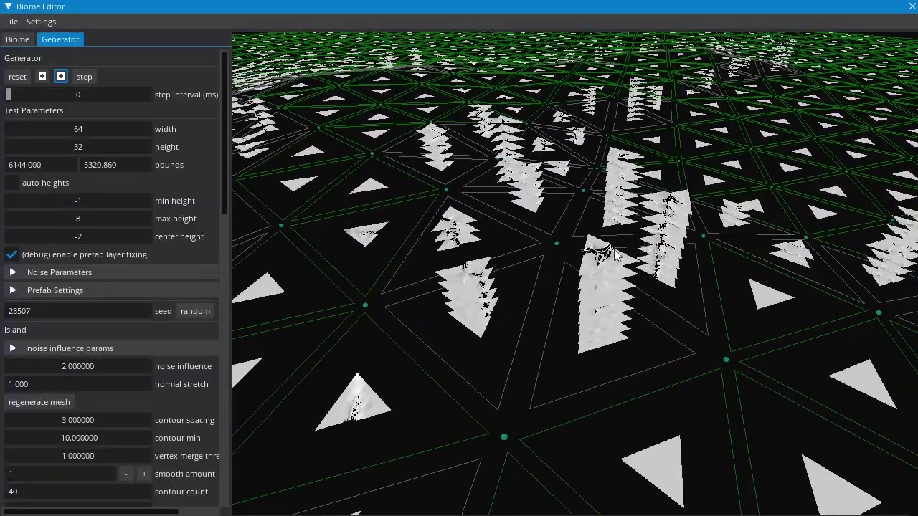
scroll(607, 251, up, 2)
scroll(516, 233, up, 4)
scroll(574, 265, down, 5)
scroll(675, 326, up, 3)
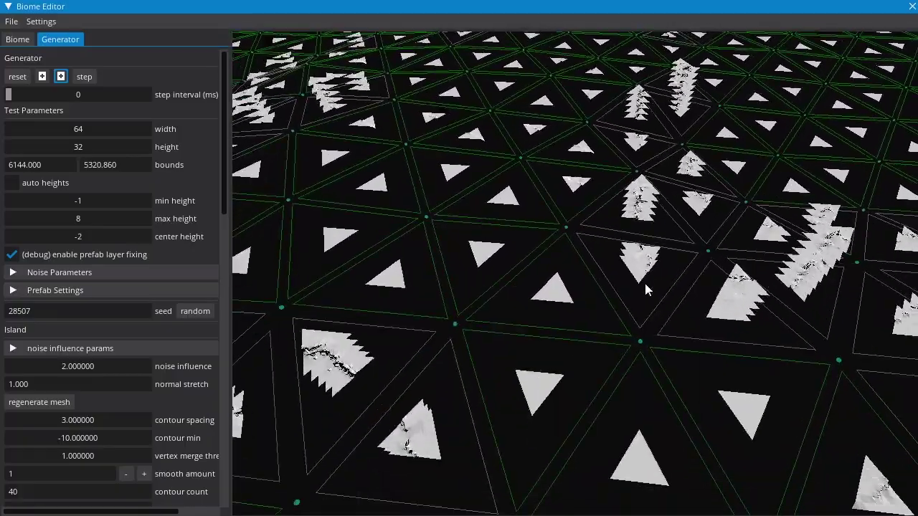
Step: Survey how the tile stacks are distributed over the whole grid, including the area around the orange markers
scroll(646, 289, down, 4)
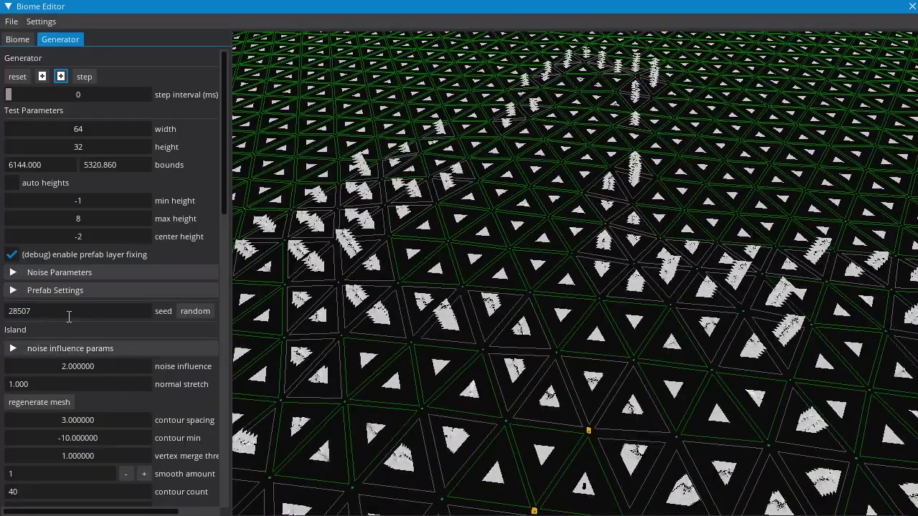
middle_drag(702, 360, 660, 322)
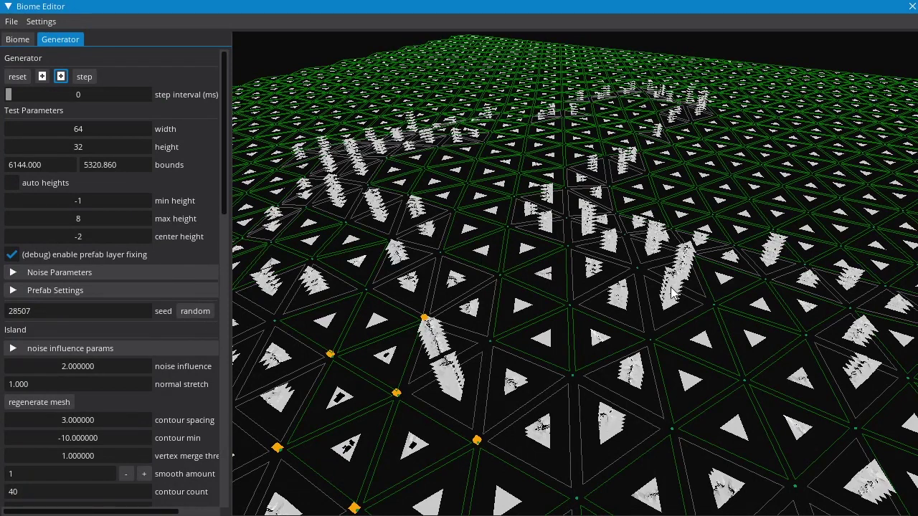
scroll(579, 327, up, 2)
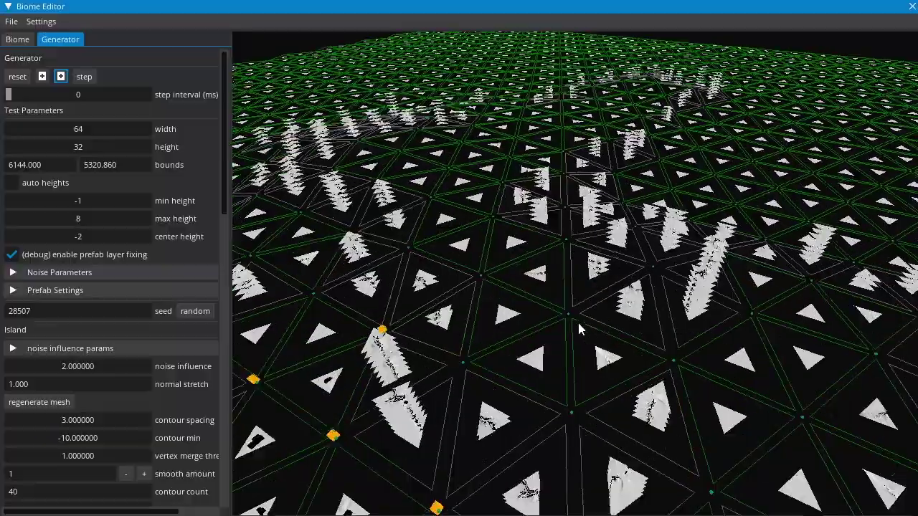
middle_drag(683, 363, 727, 352)
scroll(550, 291, down, 3)
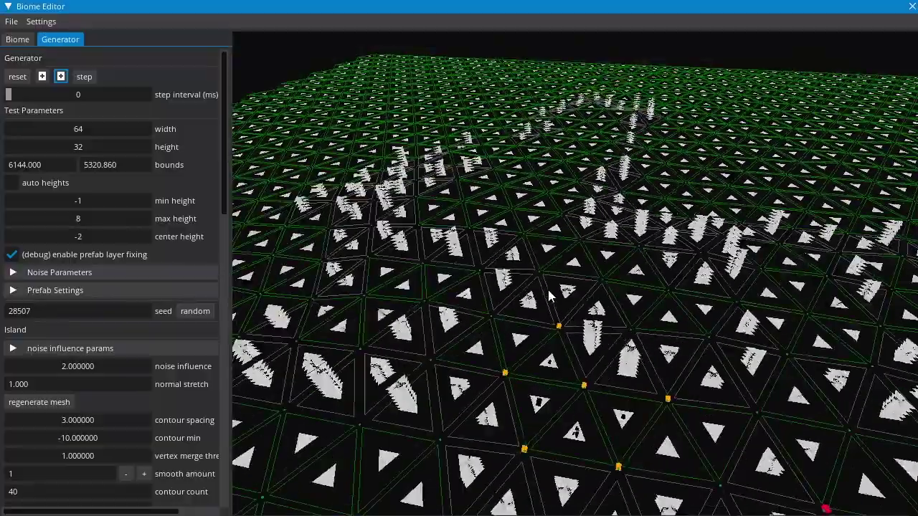
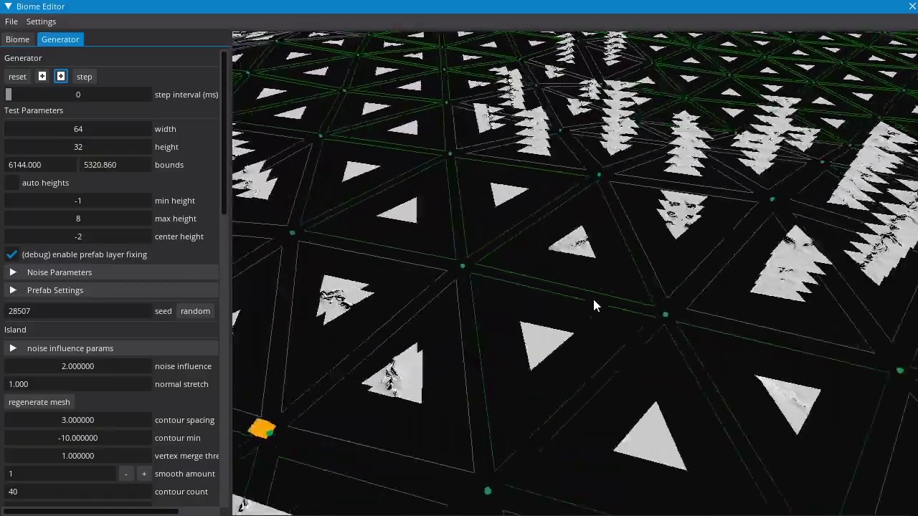
Step: Compare the heights of the white tile stacks across neighbouring triangles, away from the orange markers
scroll(521, 230, down, 2)
scroll(521, 235, down, 3)
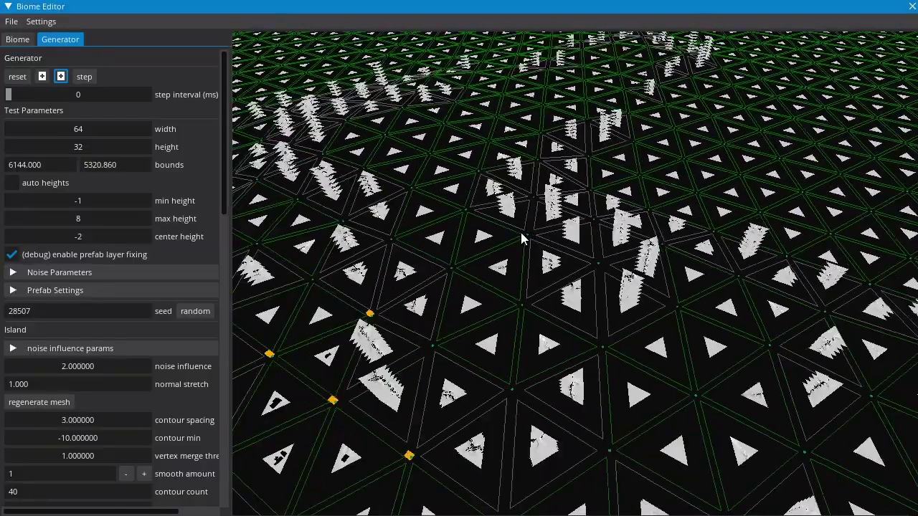
scroll(521, 248, up, 5)
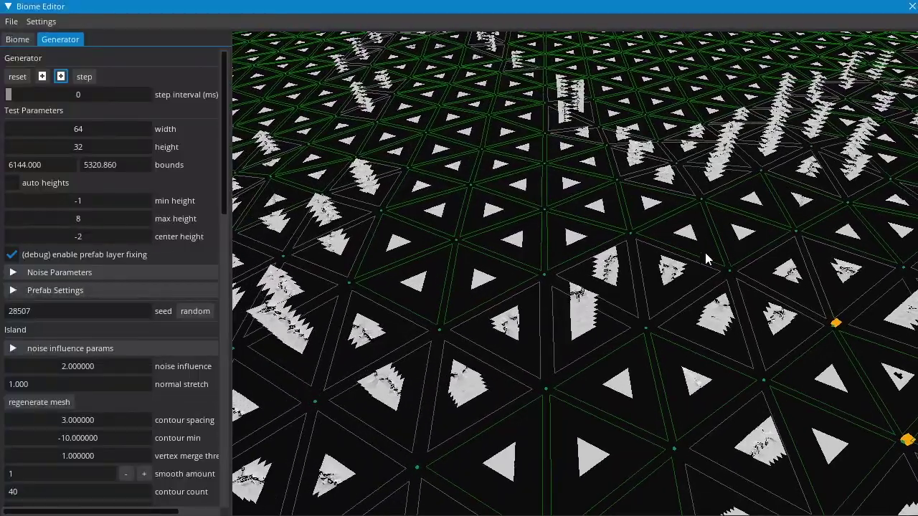
middle_drag(605, 293, 894, 131)
middle_drag(552, 255, 606, 242)
scroll(606, 240, up, 3)
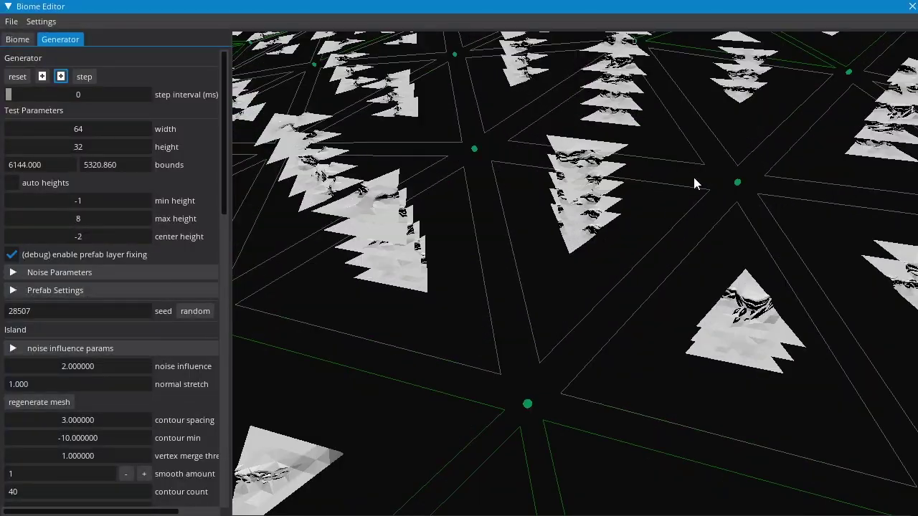
middle_drag(787, 135, 658, 152)
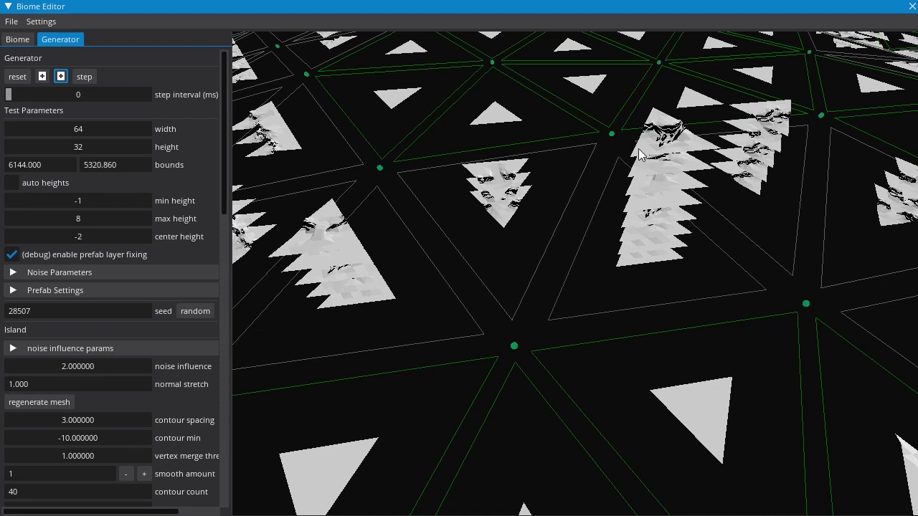
scroll(653, 277, down, 2)
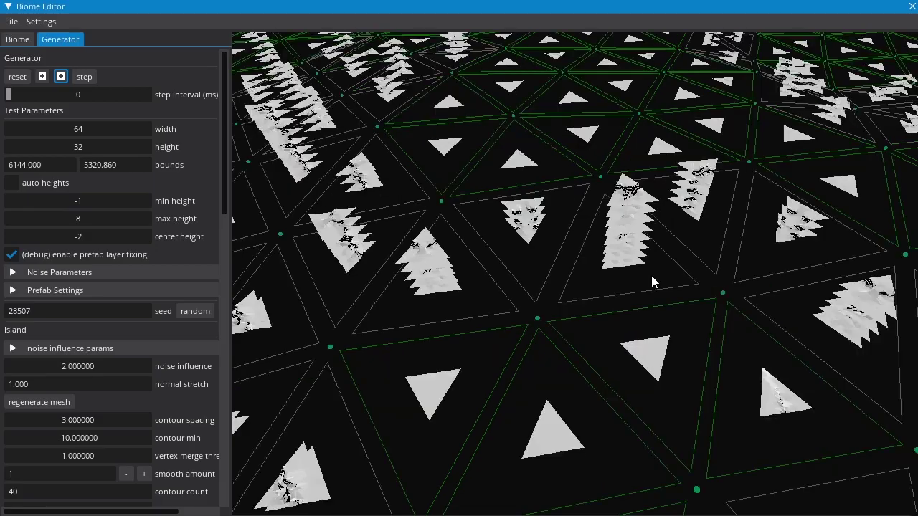
middle_drag(807, 272, 535, 251)
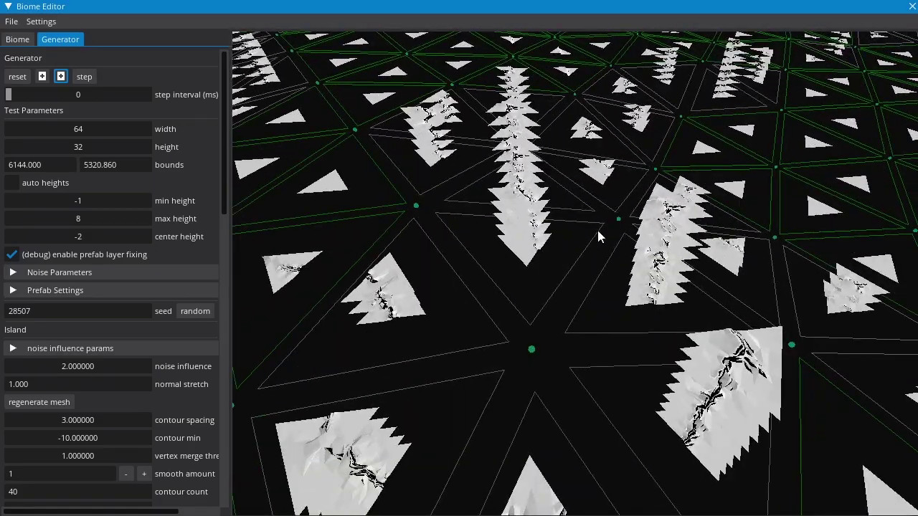
Step: Examine the tall tile stacks around one shared corner point against the shorter stacks and single tiles nearby
middle_drag(626, 270, 604, 272)
scroll(609, 283, down, 2)
scroll(624, 294, up, 1)
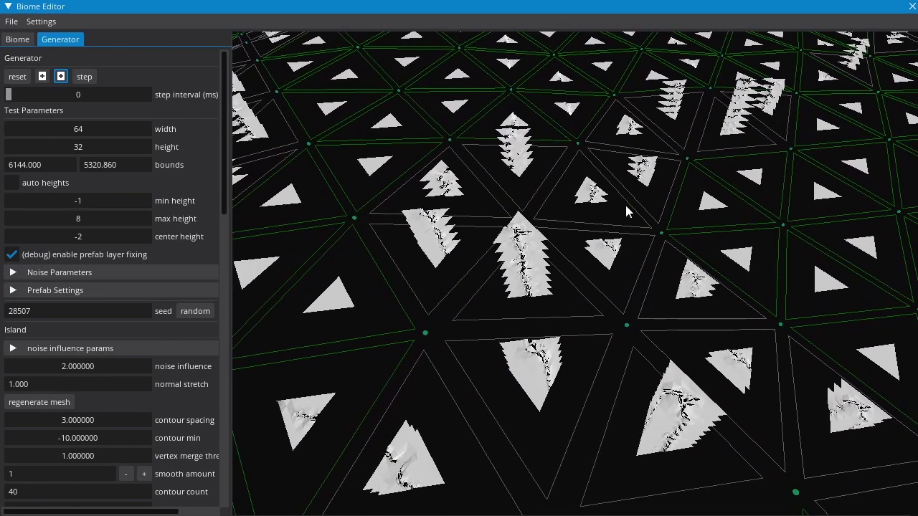
scroll(702, 102, up, 3)
scroll(731, 229, down, 2)
scroll(682, 222, up, 4)
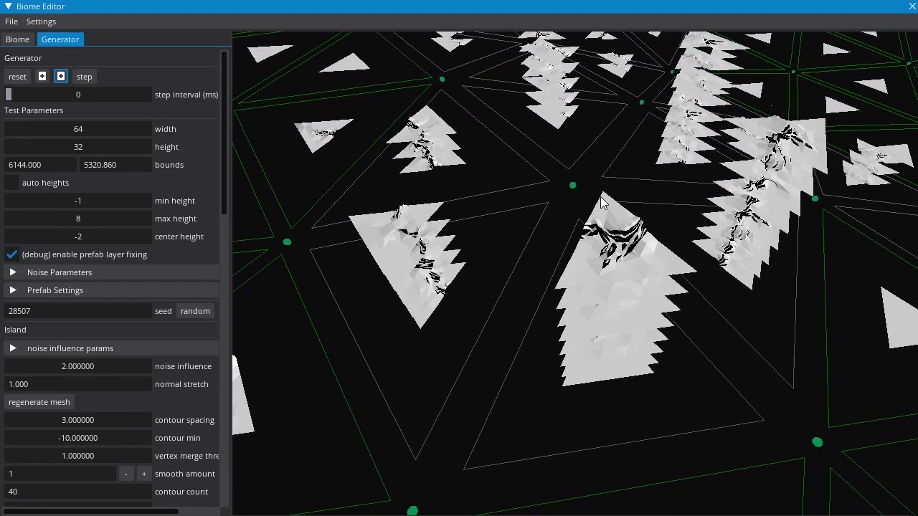
scroll(684, 194, down, 4)
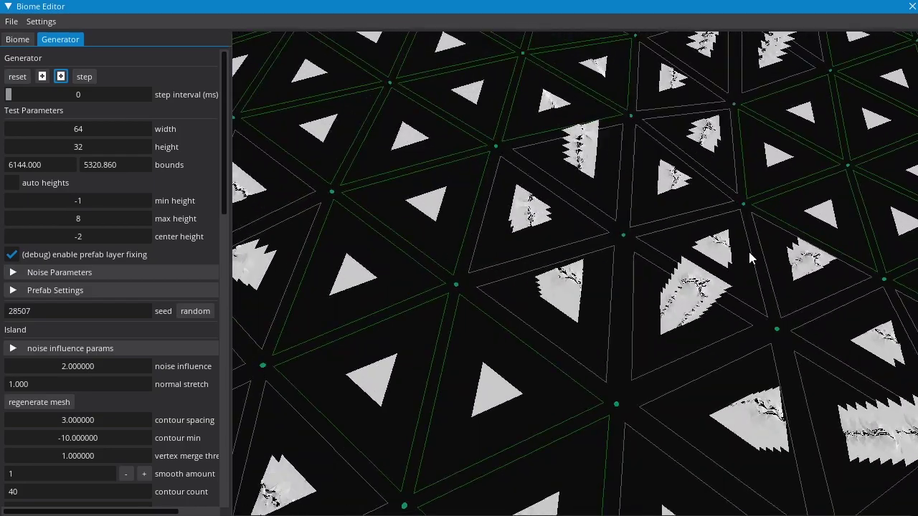
scroll(749, 244, up, 5)
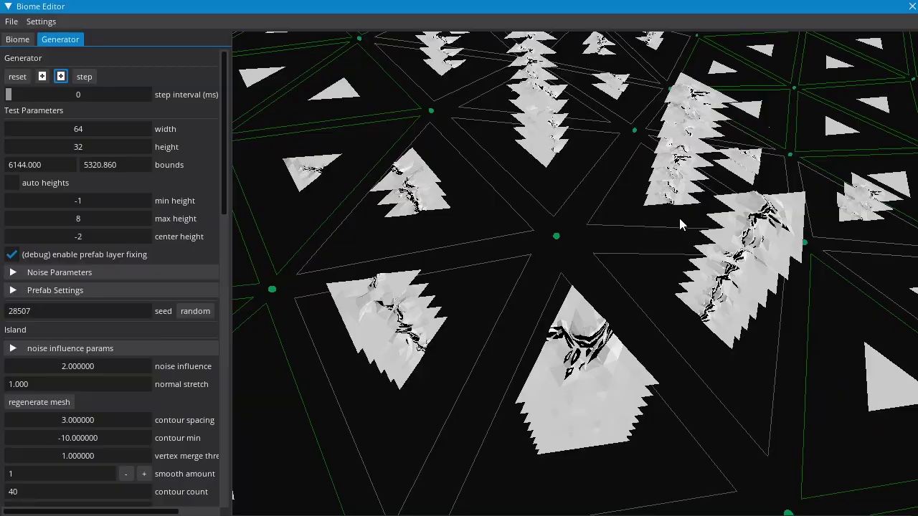
scroll(679, 219, down, 4)
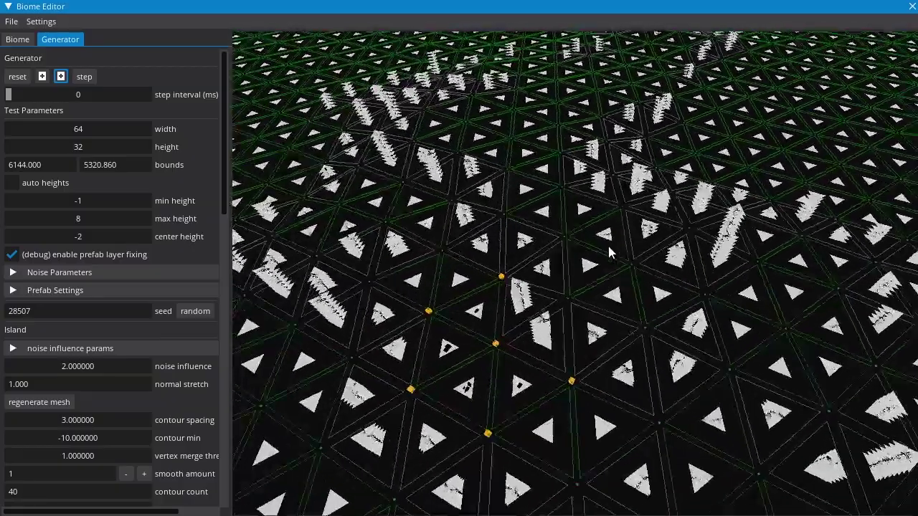
middle_drag(609, 246, 570, 246)
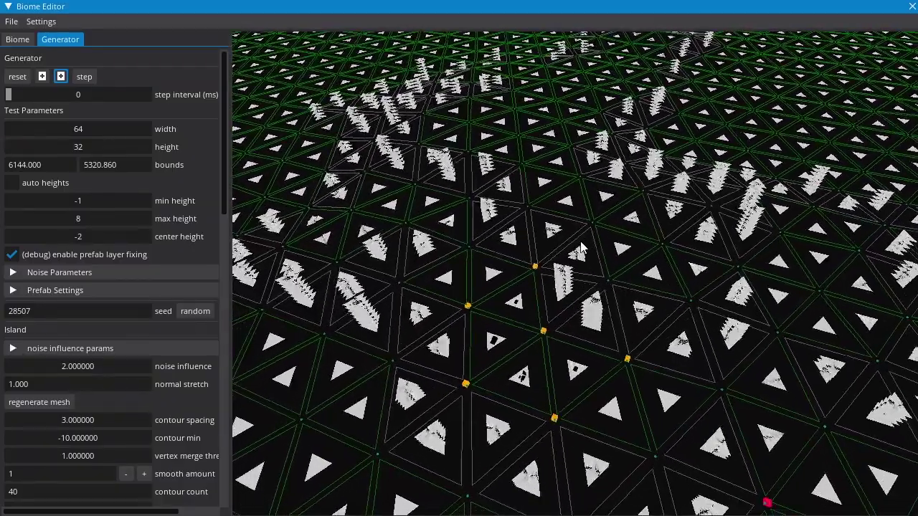
Step: Inspect the stacks and the single tiles with holes beside the orange corner markers, both up close and from afar
scroll(574, 317, up, 2)
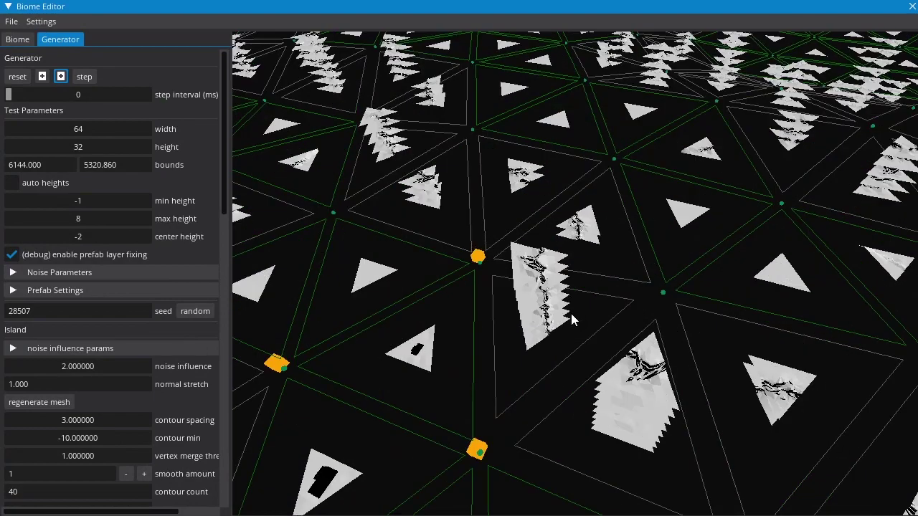
scroll(572, 313, up, 3)
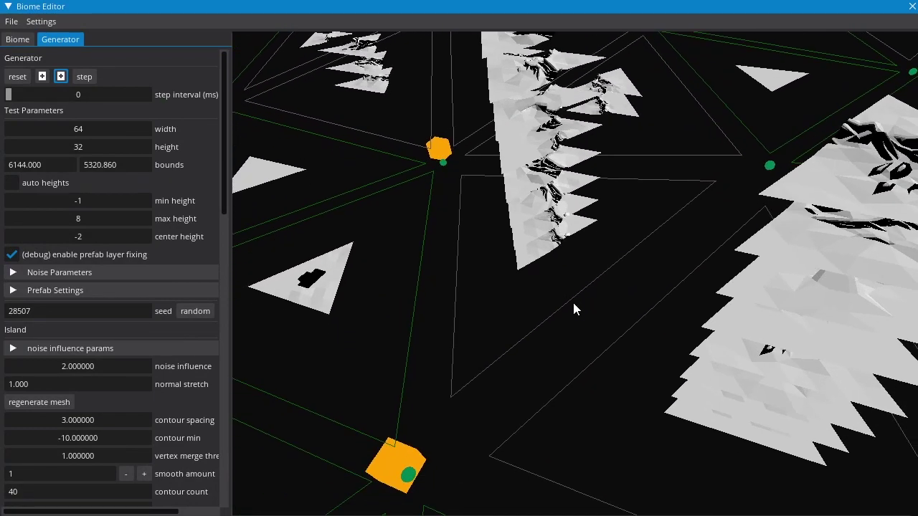
scroll(573, 308, down, 5)
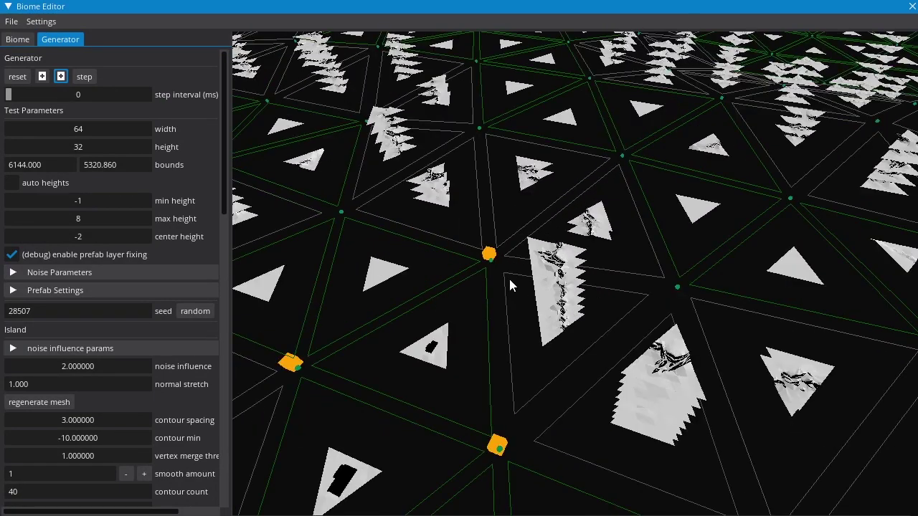
scroll(509, 281, down, 5)
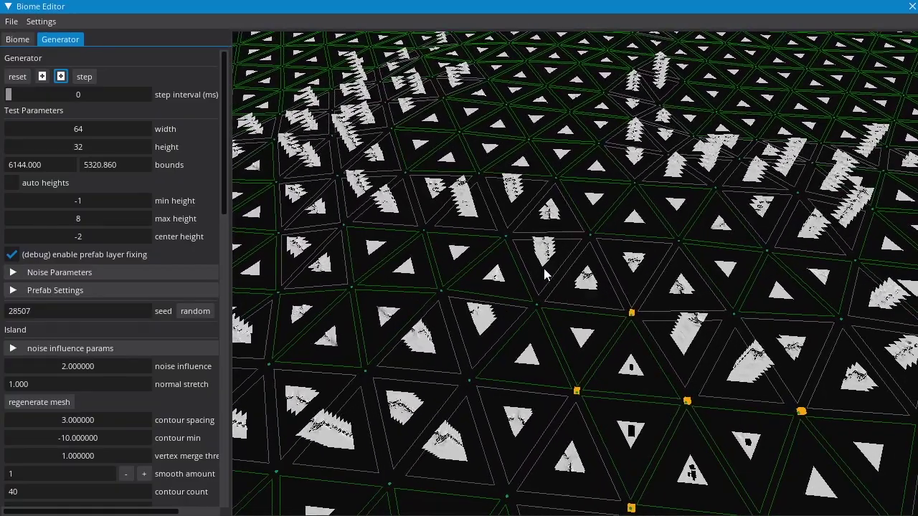
scroll(548, 269, up, 3)
scroll(552, 269, down, 3)
scroll(553, 273, down, 2)
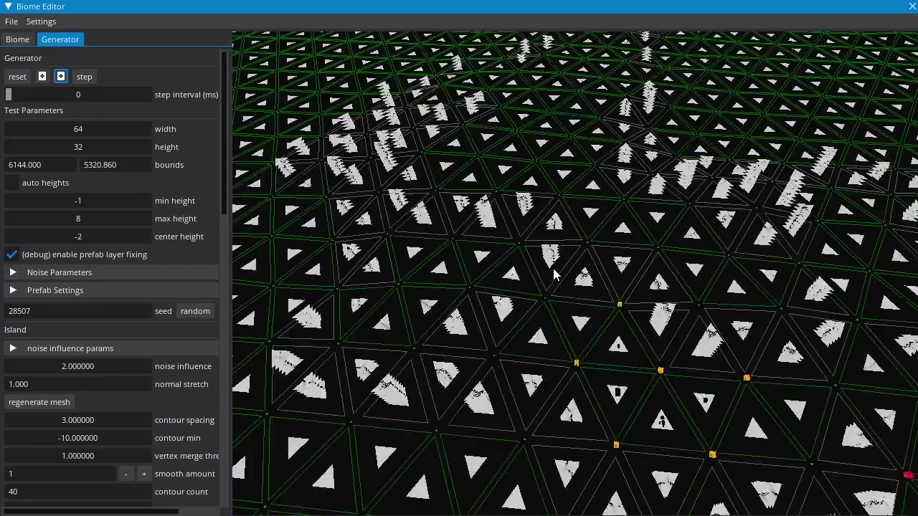
scroll(616, 271, up, 5)
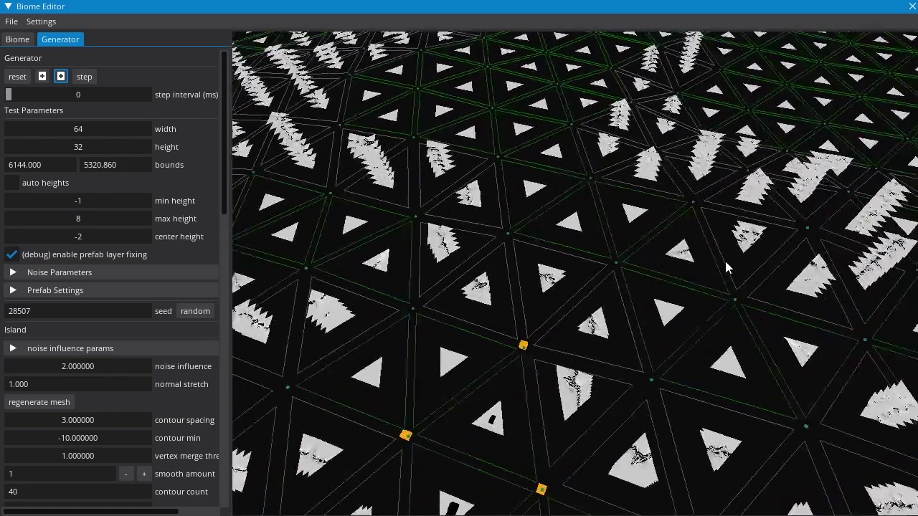
Step: Run autostep past the candidate tile stage until the white pieces are cleared and only green triangles and corner markers remain
middle_drag(631, 245, 637, 230)
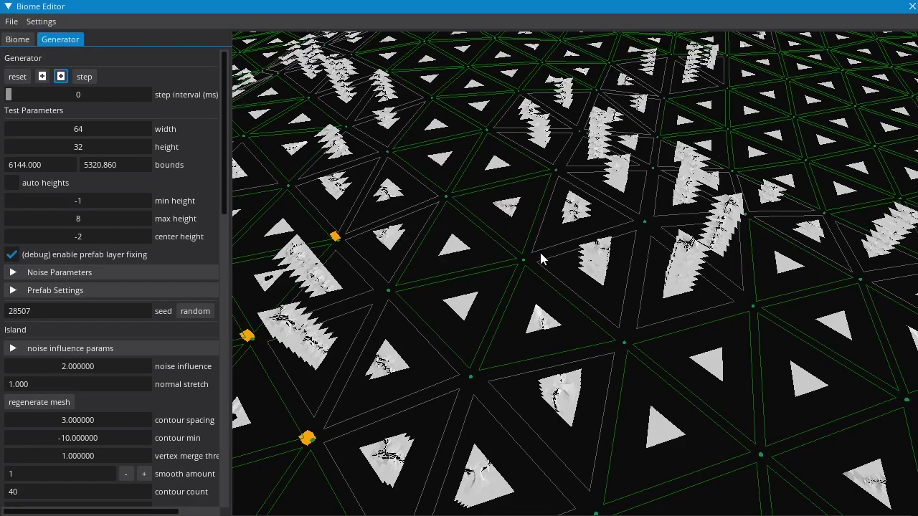
drag(473, 247, 774, 278)
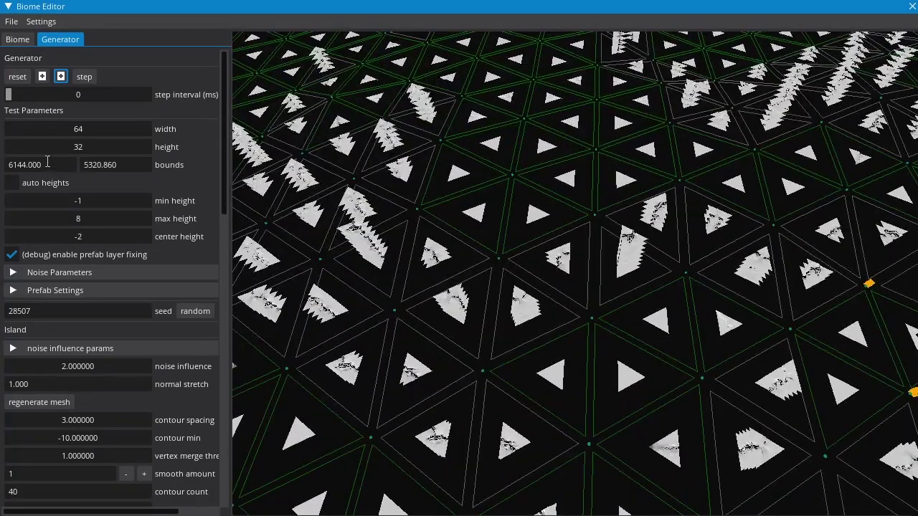
middle_drag(704, 208, 547, 156)
drag(546, 160, 386, 142)
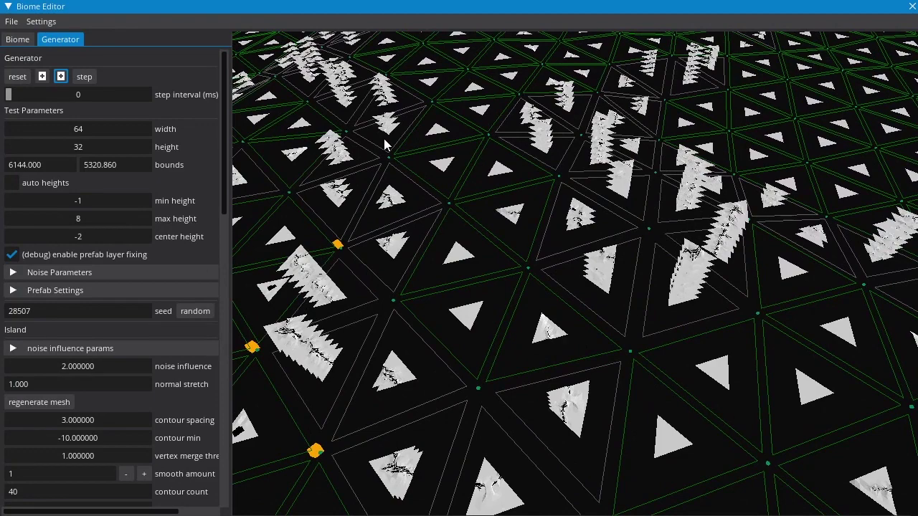
click(43, 76)
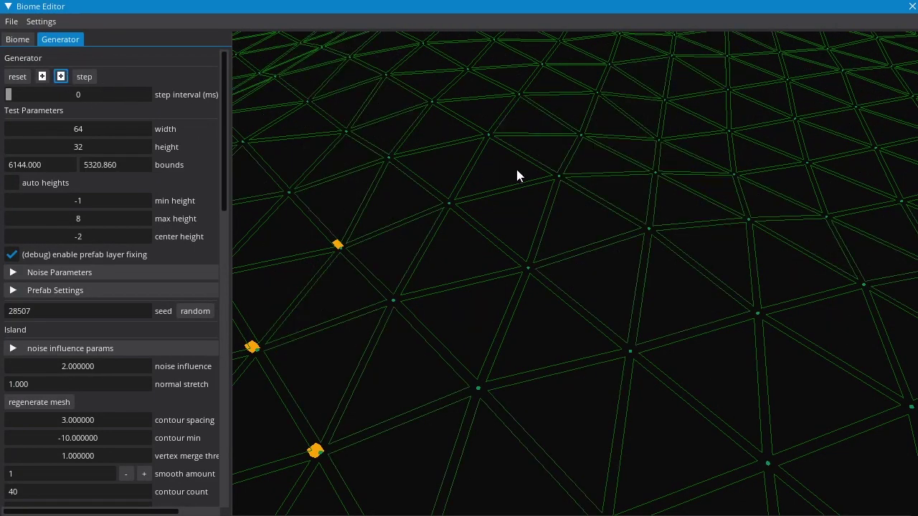
scroll(517, 172, down, 4)
drag(517, 172, 550, 203)
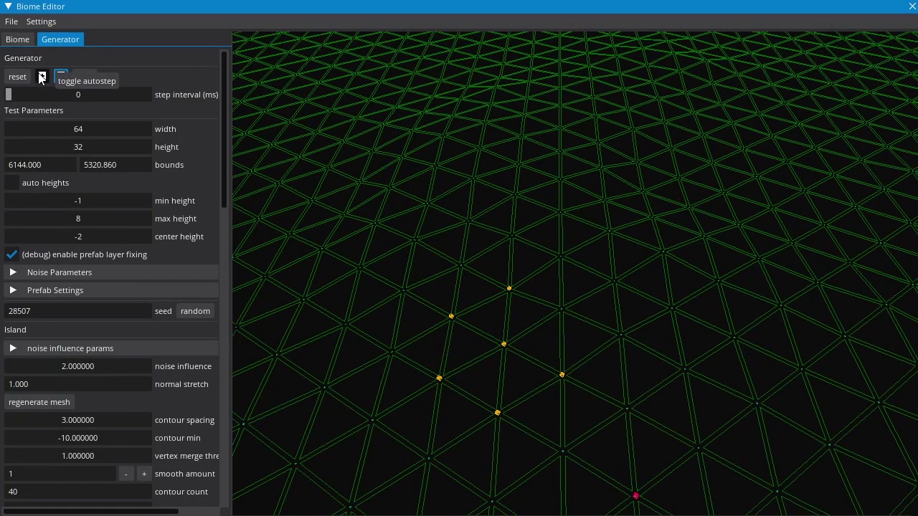
Step: Run autostep until magenta triangle outlines are drawn over the green grid
middle_drag(559, 265, 616, 246)
scroll(615, 246, down, 5)
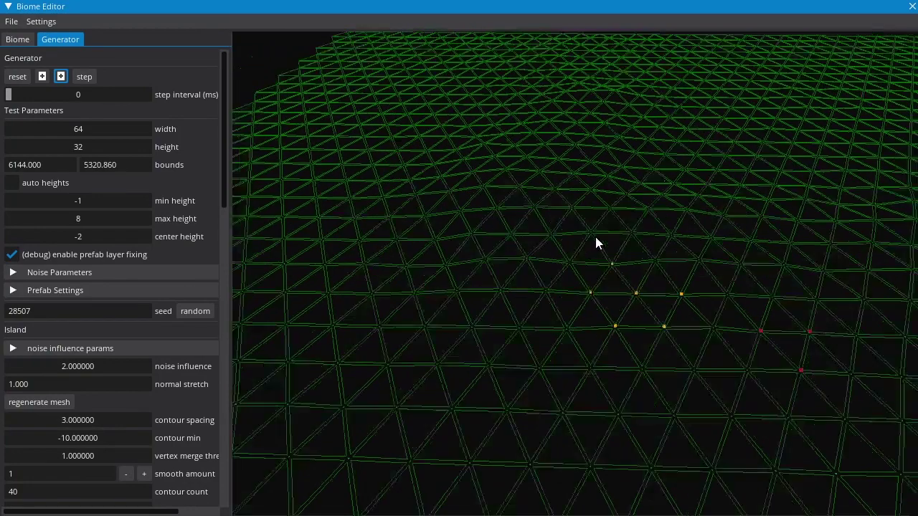
click(44, 79)
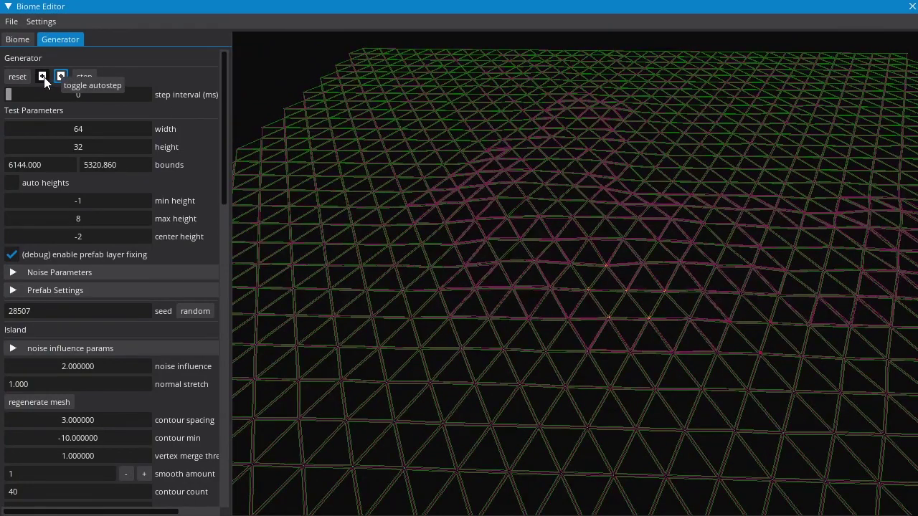
Step: Examine how the magenta outlines deviate from the green triangles at the grid points and around the orange corner markers
scroll(485, 252, up, 5)
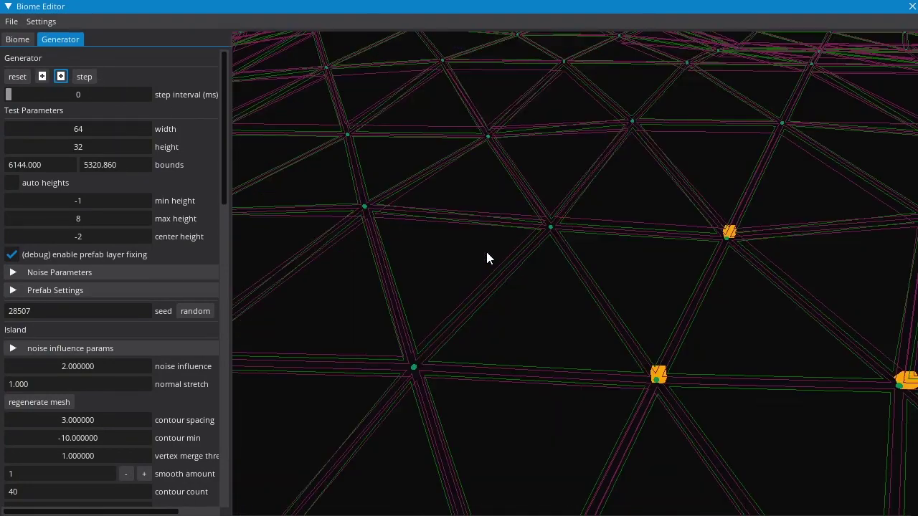
middle_drag(643, 220, 427, 334)
middle_drag(609, 300, 583, 310)
scroll(679, 274, up, 3)
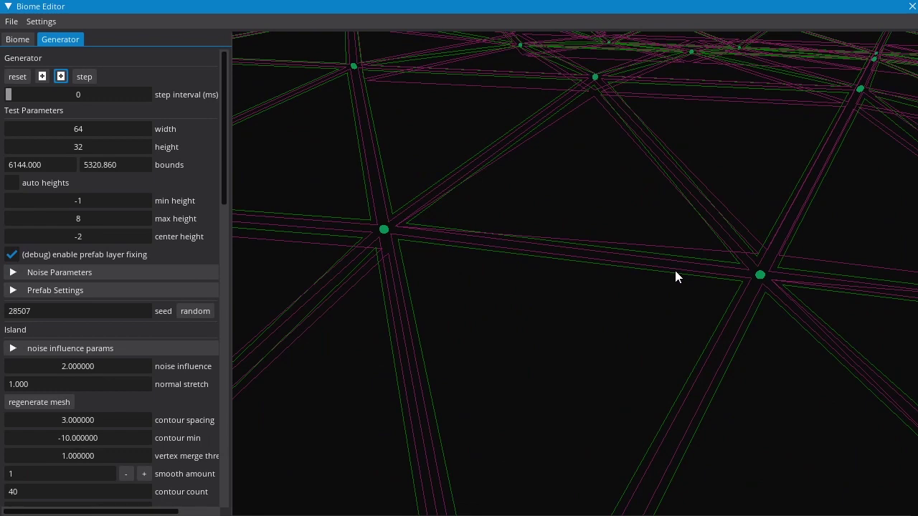
scroll(611, 260, down, 5)
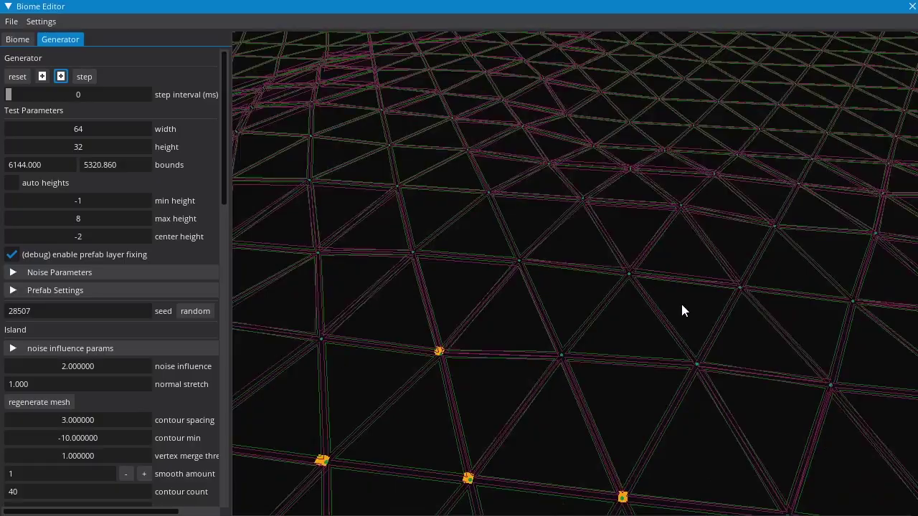
middle_drag(679, 297, 673, 264)
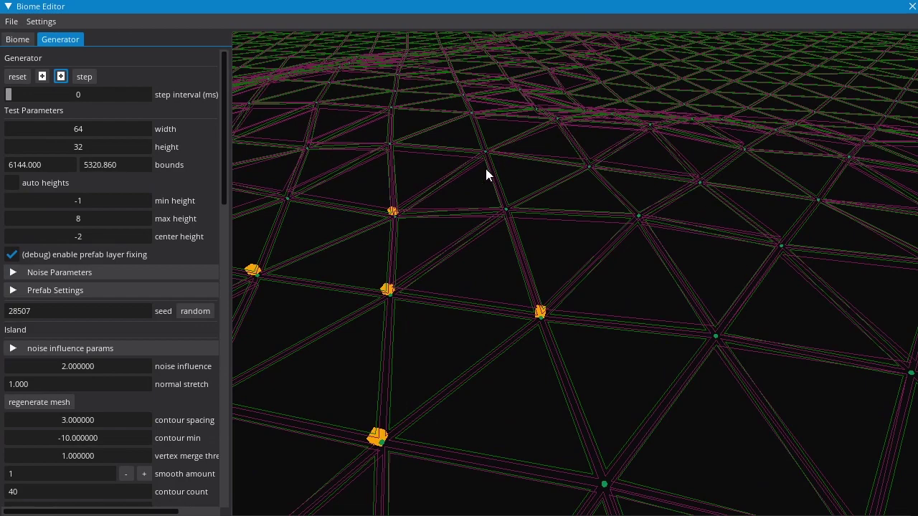
middle_drag(461, 240, 513, 248)
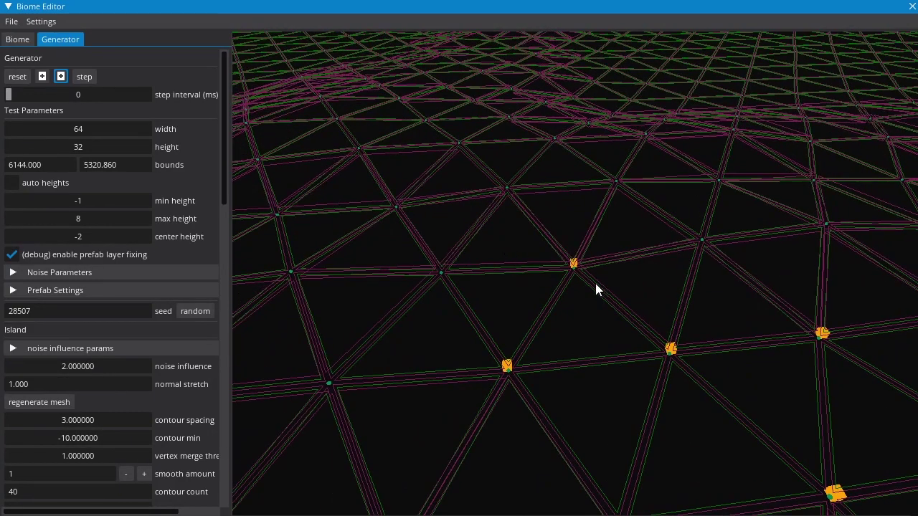
scroll(578, 282, up, 3)
scroll(577, 284, up, 3)
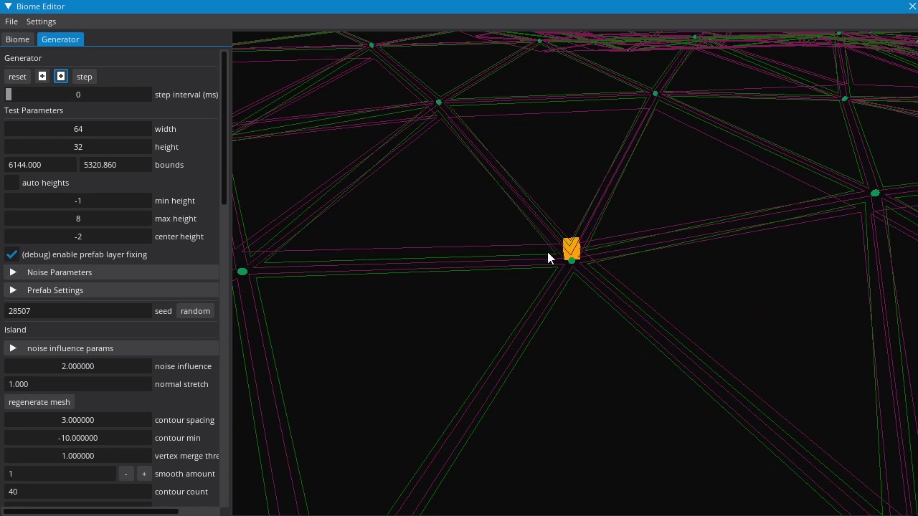
mouse_move(451, 277)
middle_down()
mouse_move(529, 251)
mouse_move(562, 254)
middle_up()
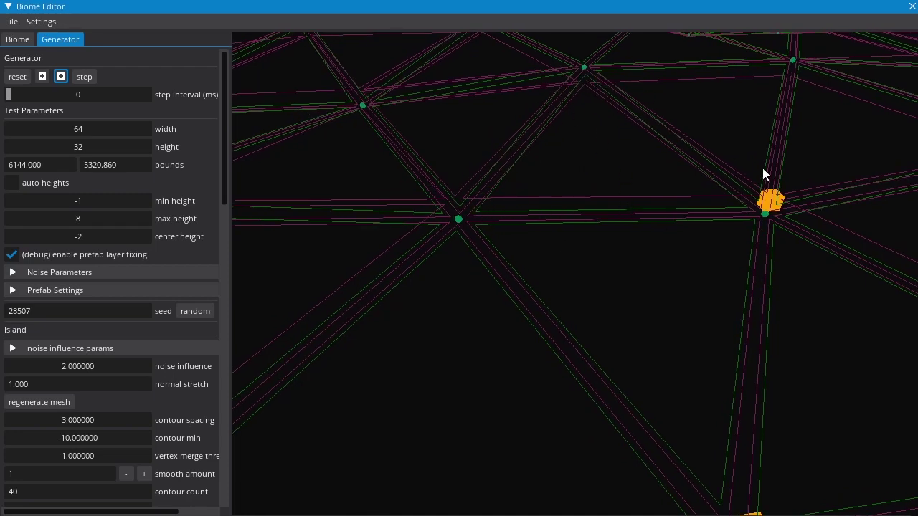
middle_drag(659, 255, 592, 212)
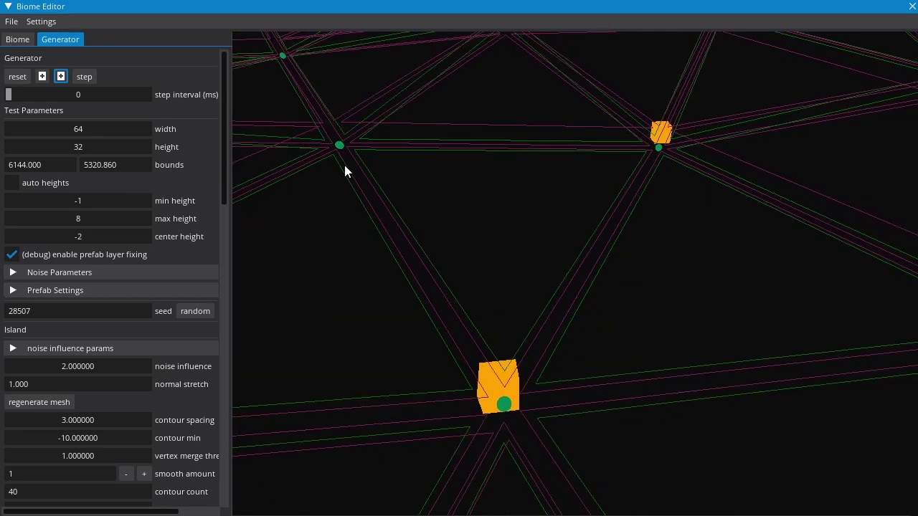
Step: Run autostep until short coloured lines connecting the triangle corners are drawn around each grid point
scroll(566, 236, down, 5)
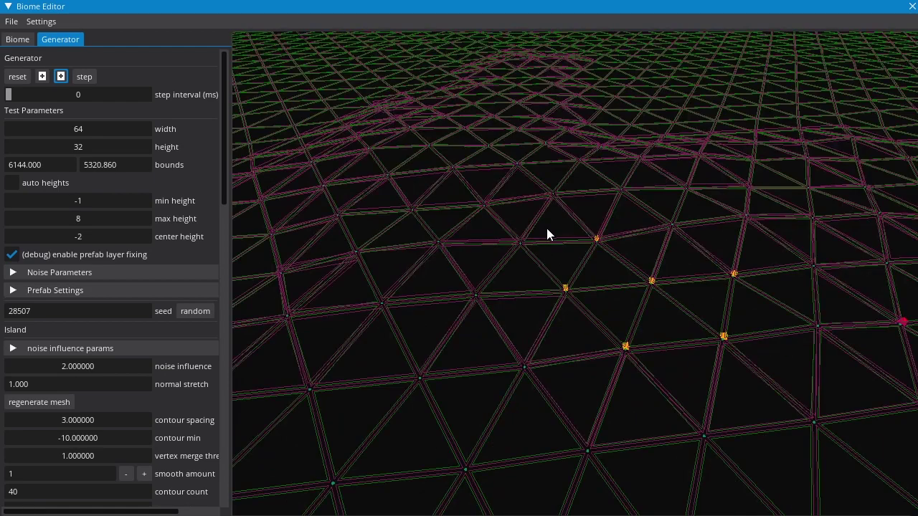
scroll(565, 268, up, 5)
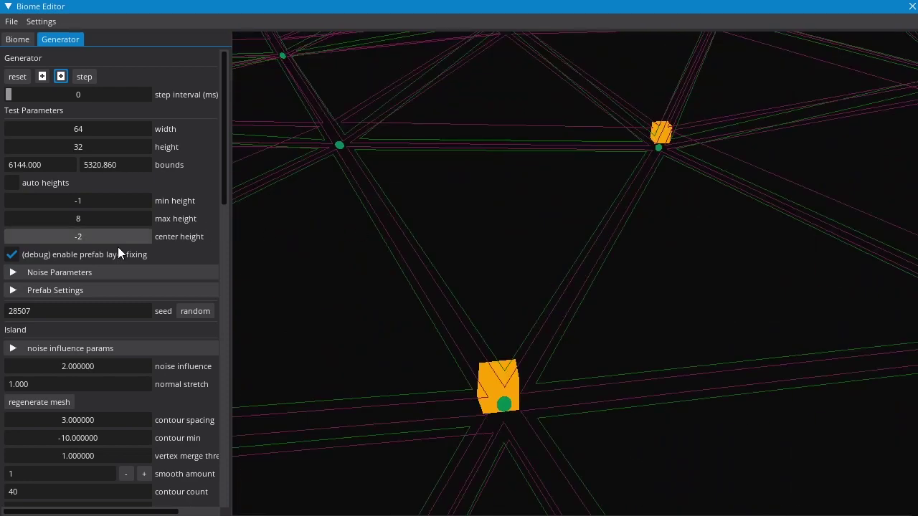
click(42, 78)
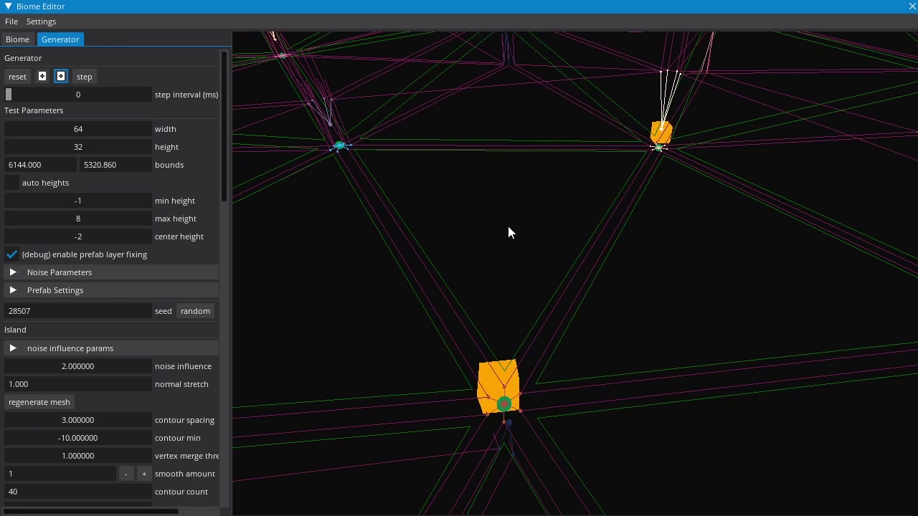
Step: Examine the coloured corner connections and the orange markers where the magenta and green triangles meet across the grid
scroll(547, 228, down, 6)
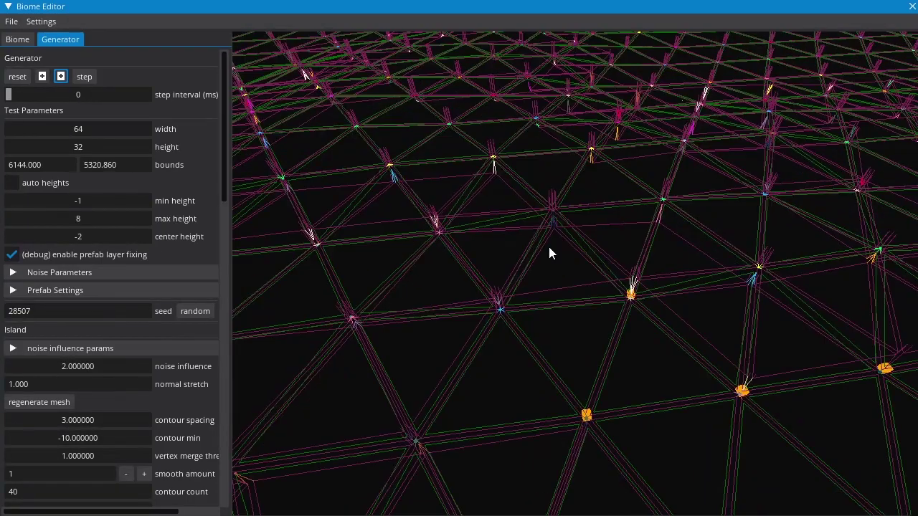
middle_drag(550, 248, 565, 233)
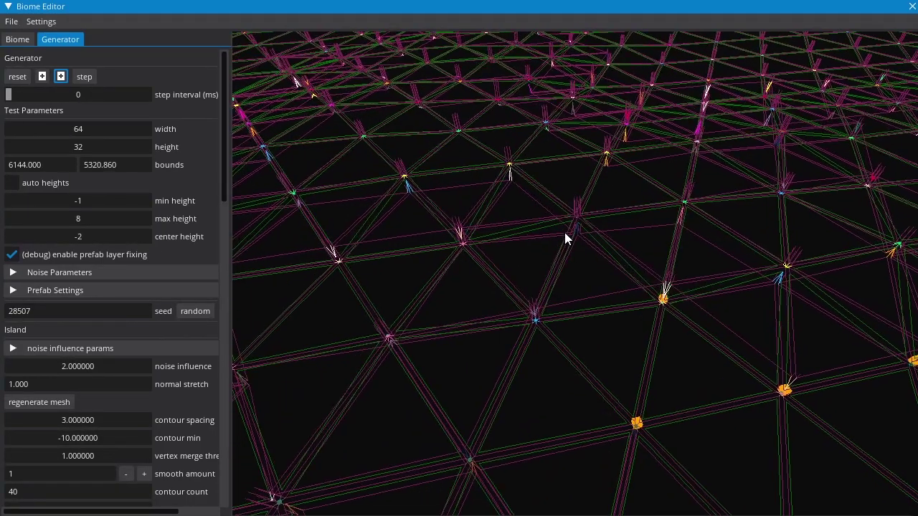
scroll(671, 319, up, 3)
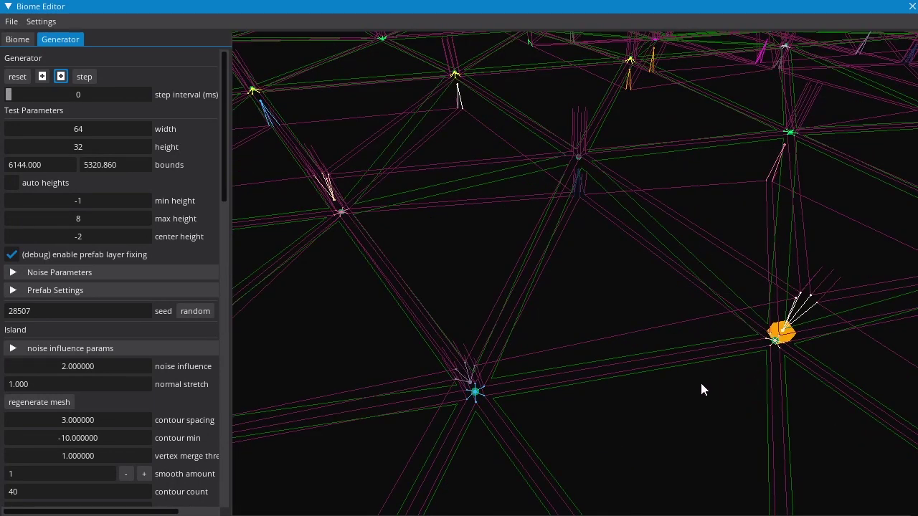
mouse_move(677, 290)
middle_down()
mouse_move(590, 264)
mouse_move(562, 242)
mouse_move(546, 194)
middle_up()
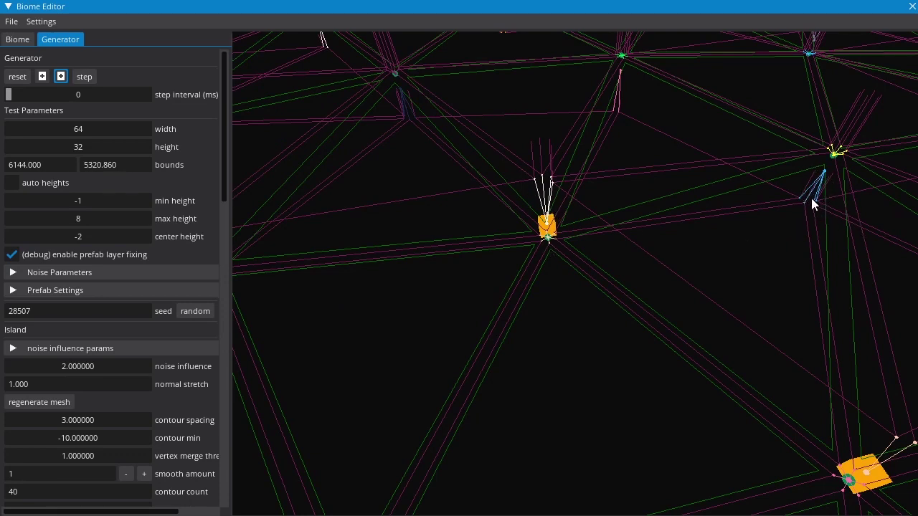
middle_drag(707, 277, 703, 281)
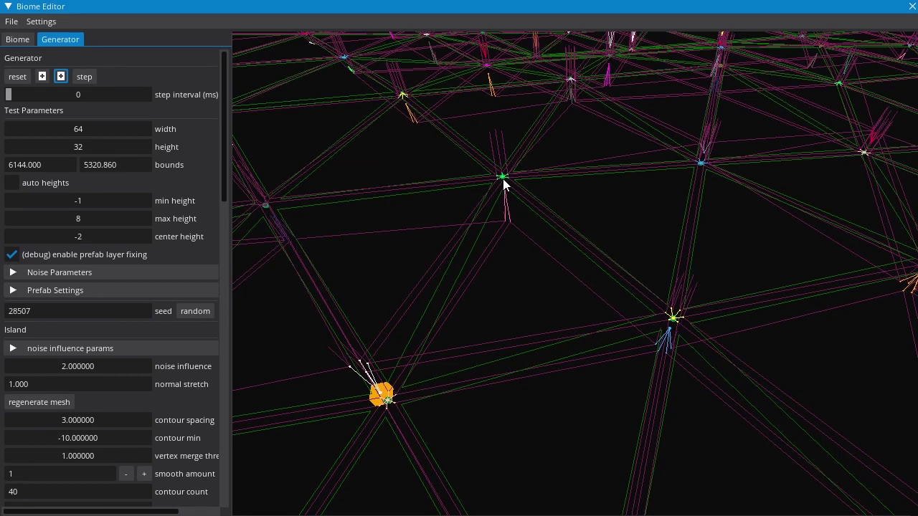
middle_drag(511, 323, 523, 313)
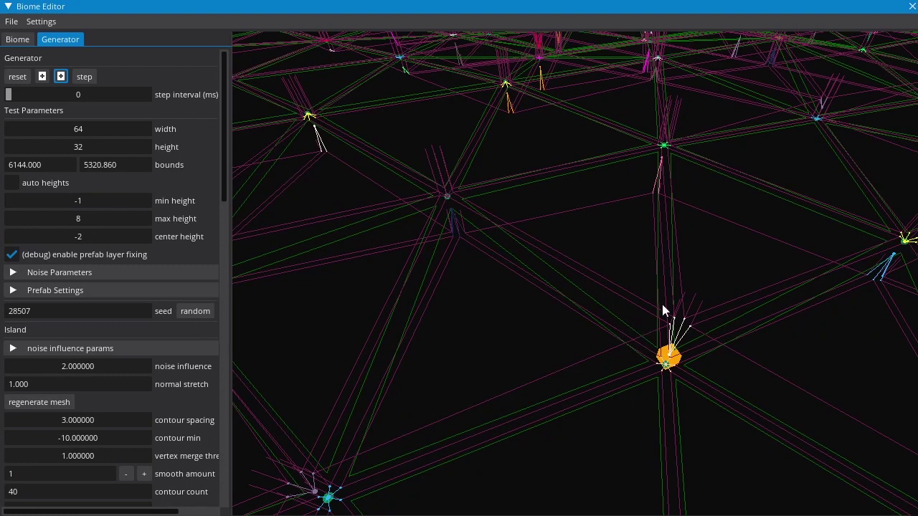
key(d)
middle_drag(679, 280, 665, 280)
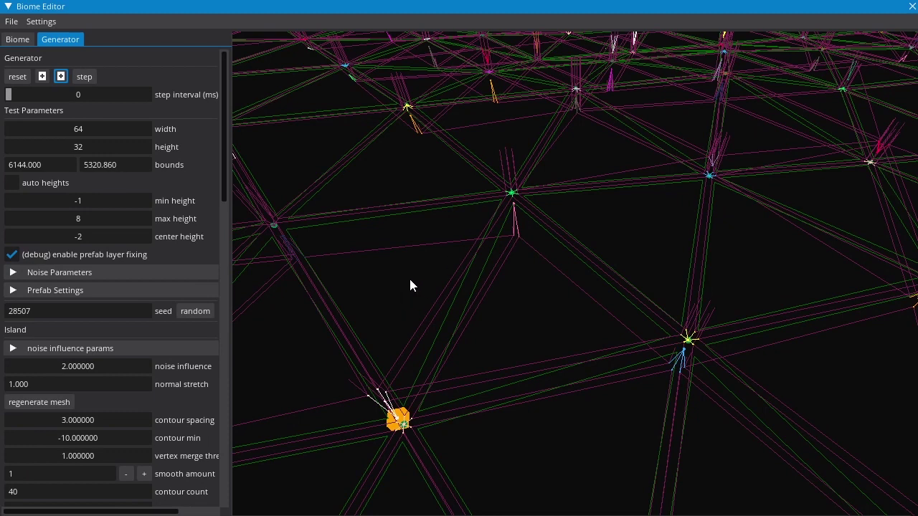
Step: Run autostep until the snowy island is generated as finished terrain with cliffs, buildings and sea
click(43, 78)
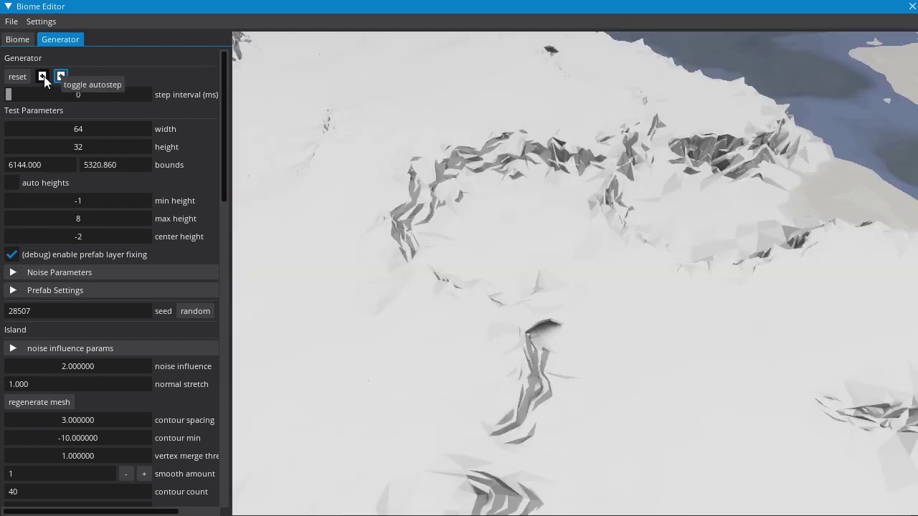
middle_drag(474, 200, 722, 174)
drag(758, 130, 684, 332)
drag(569, 193, 513, 346)
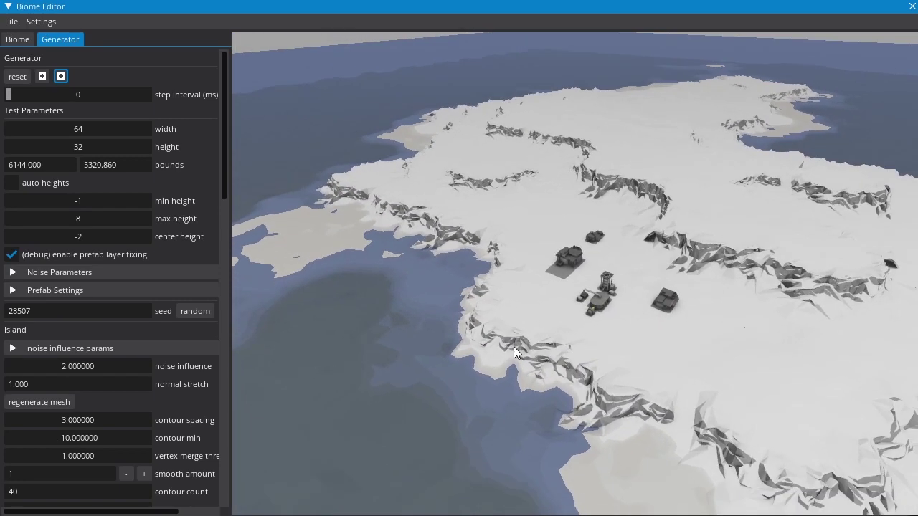
Step: Inspect the generated island's buildings and cliffs up close, followed by the overall island shape
scroll(637, 322, up, 4)
middle_drag(650, 295, 498, 291)
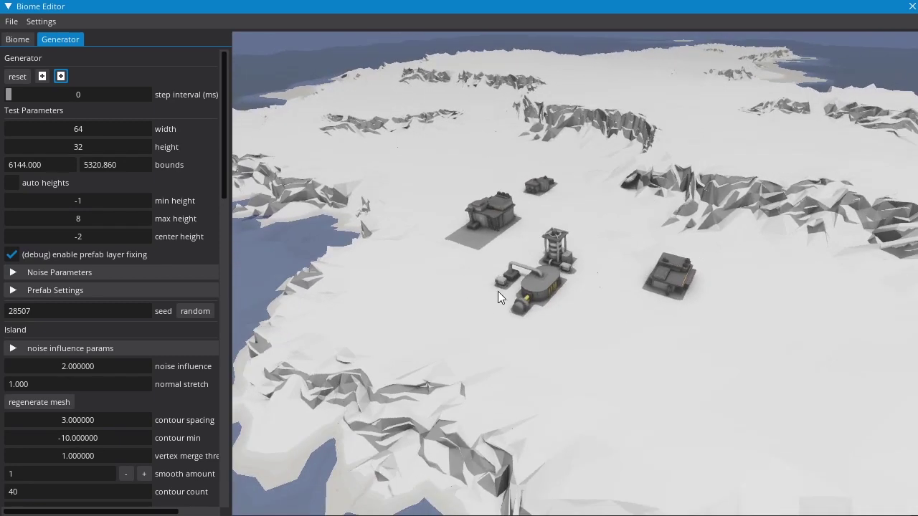
scroll(502, 291, up, 3)
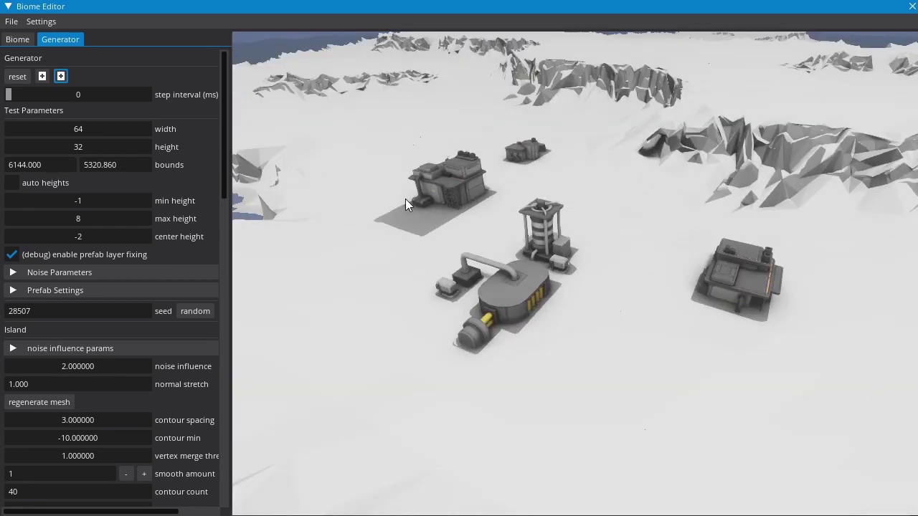
scroll(424, 208, down, 2)
drag(722, 323, 680, 259)
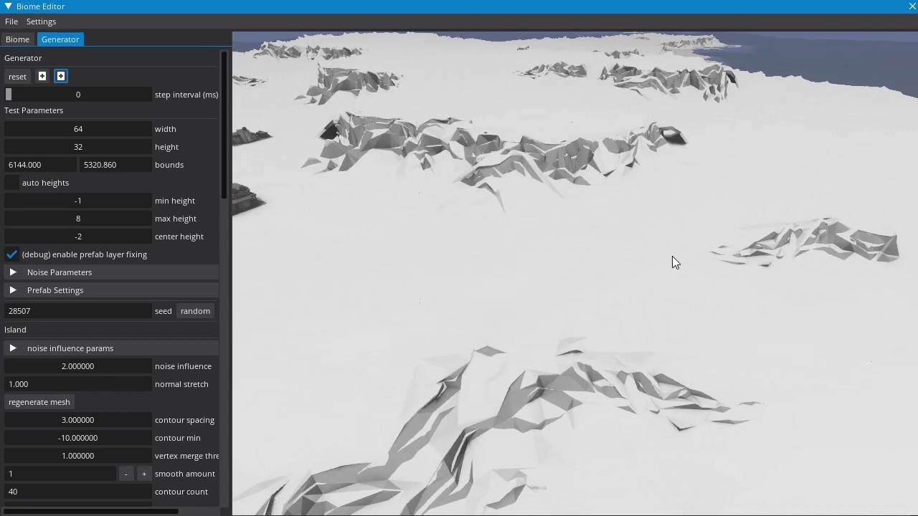
scroll(679, 256, down, 4)
middle_drag(594, 363, 554, 309)
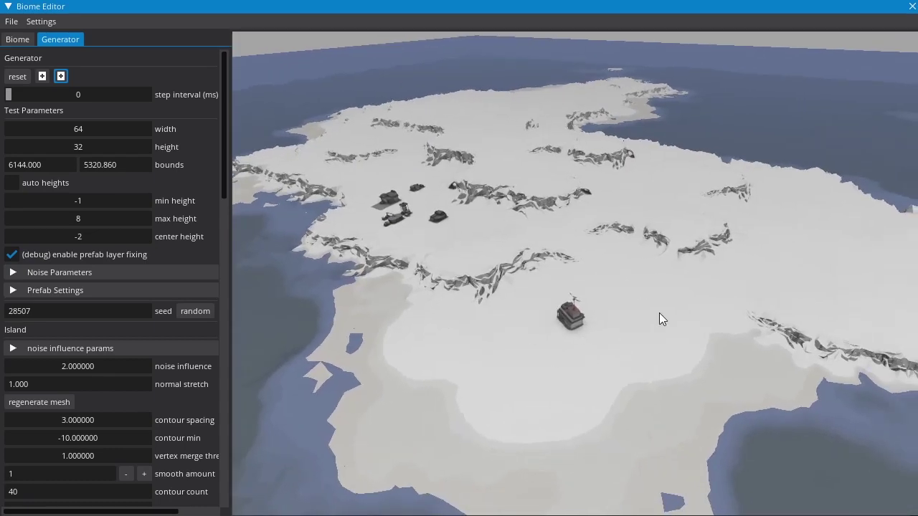
scroll(622, 150, down, 5)
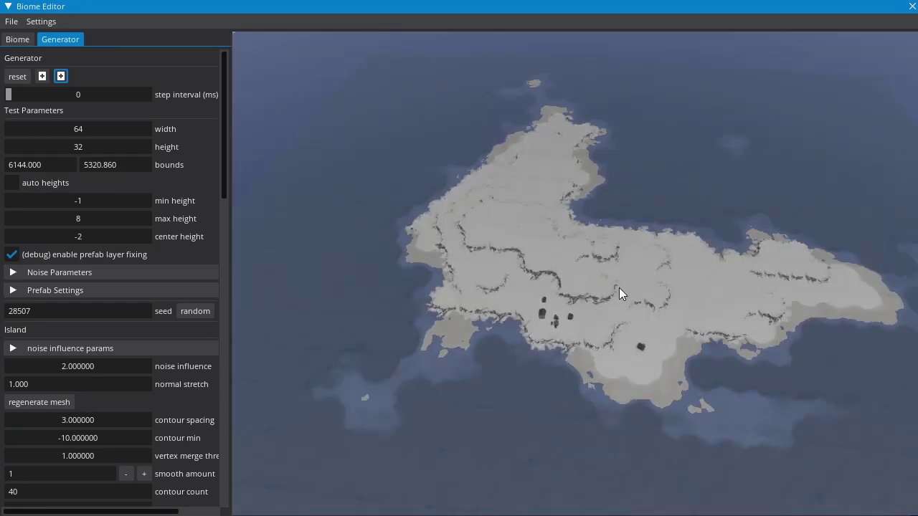
scroll(228, 204, down, 3)
Step: Review the generator's Island and Trees settings down to the tree type and tree seed
scroll(229, 204, down, 1)
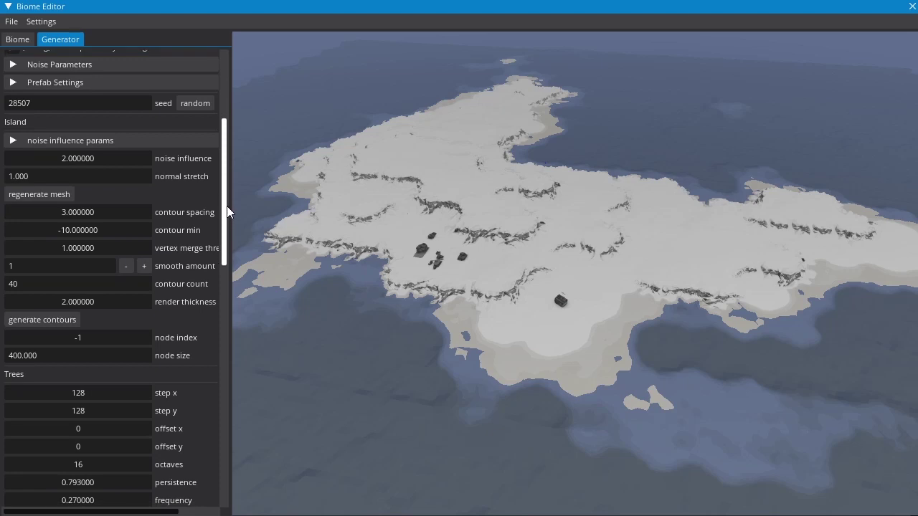
scroll(226, 209, down, 1)
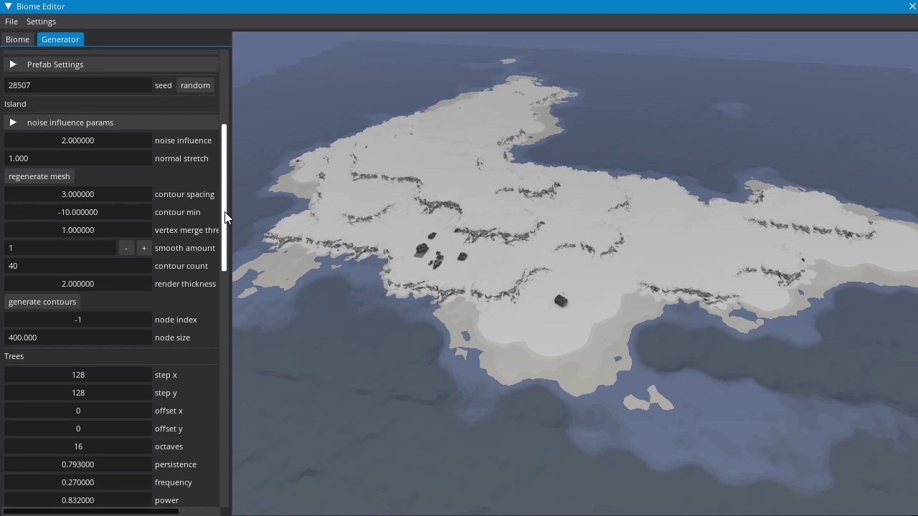
scroll(226, 218, down, 1)
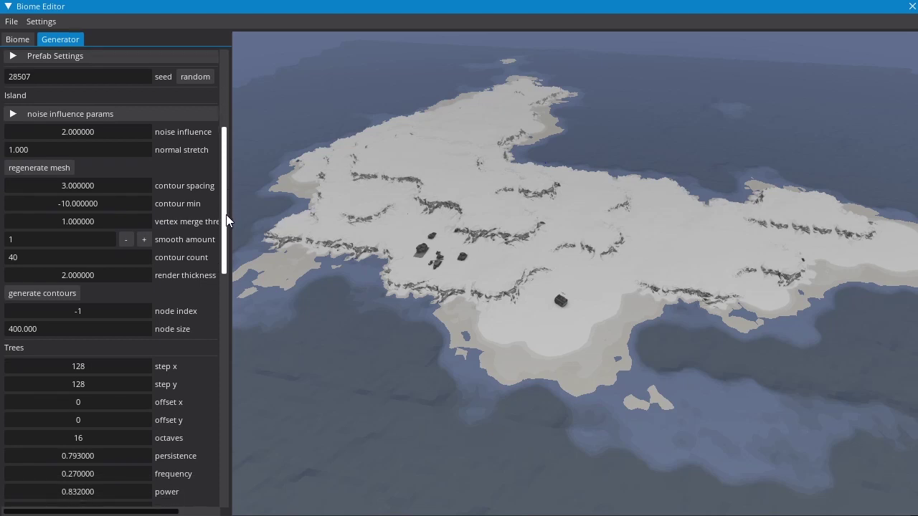
scroll(227, 224, down, 1)
scroll(227, 228, down, 1)
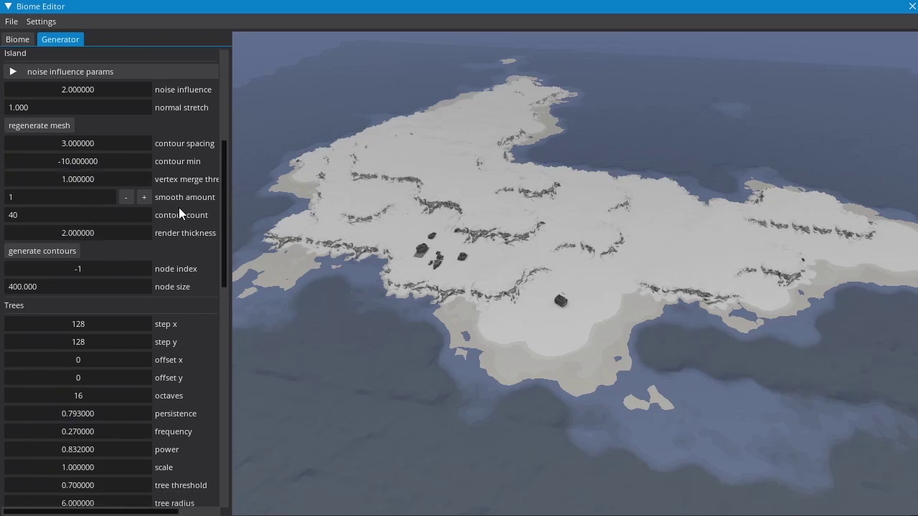
drag(225, 205, 225, 218)
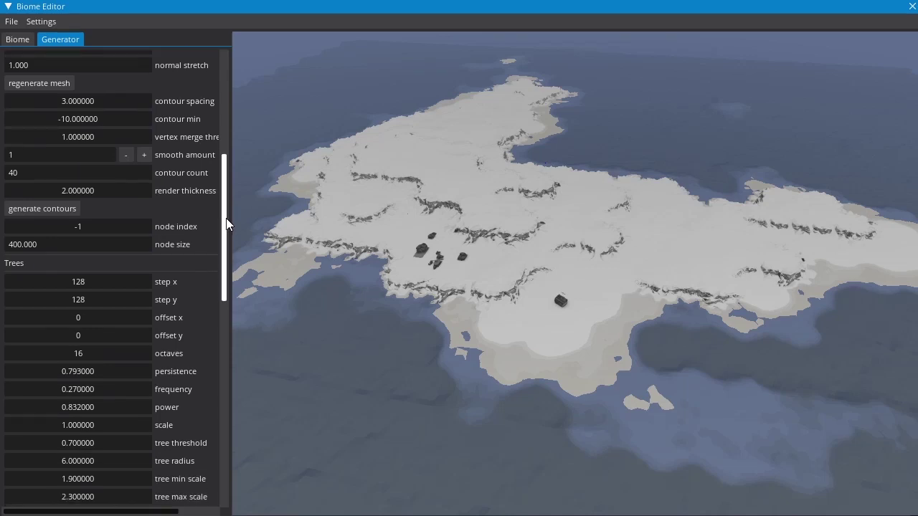
drag(226, 223, 235, 242)
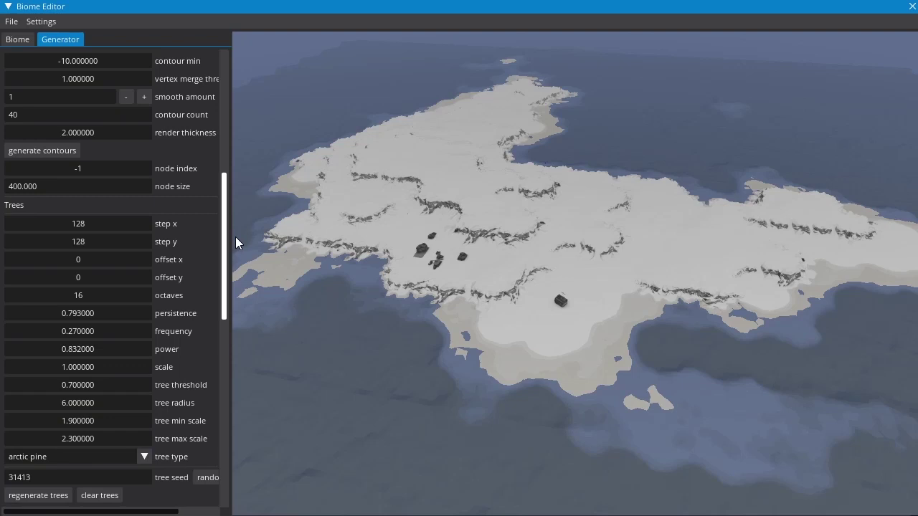
drag(235, 237, 238, 238)
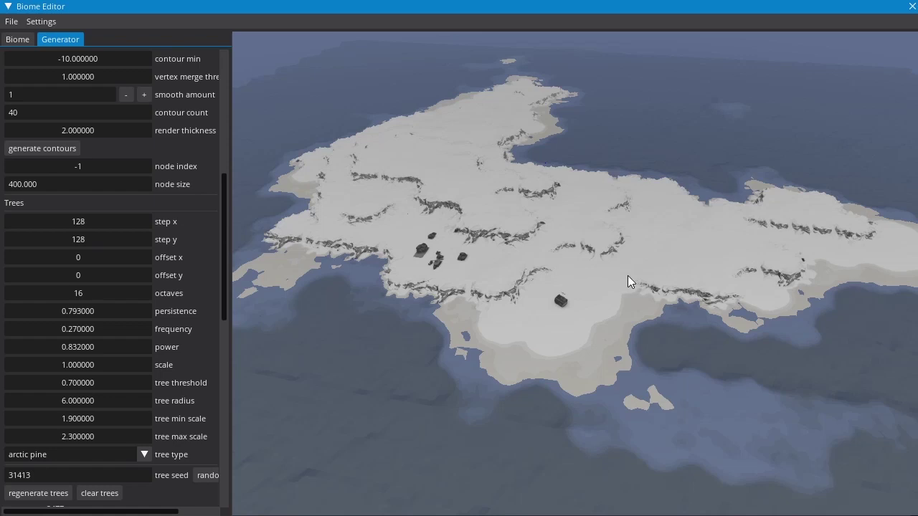
Step: Inspect the shapes of the snowy cliffs and ridges across the island and along its coastline
middle_drag(556, 232, 604, 235)
scroll(603, 236, up, 5)
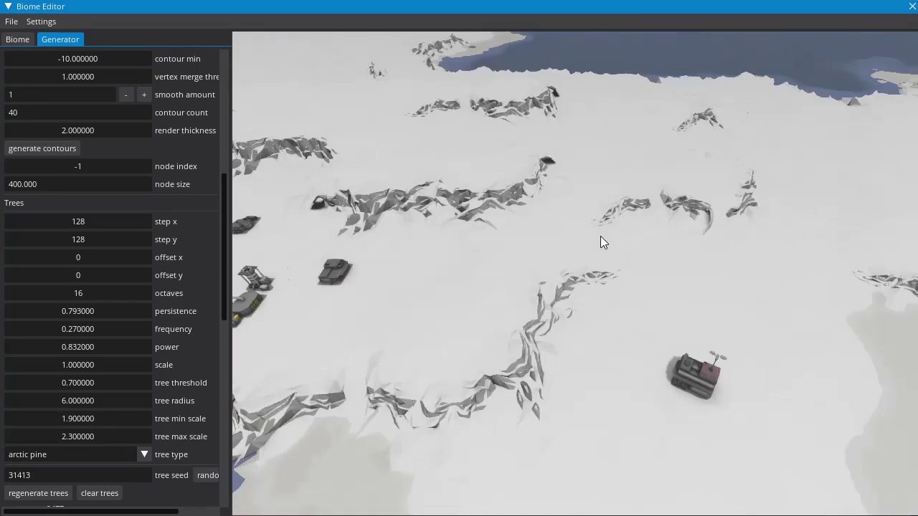
middle_drag(529, 259, 549, 239)
scroll(549, 244, down, 6)
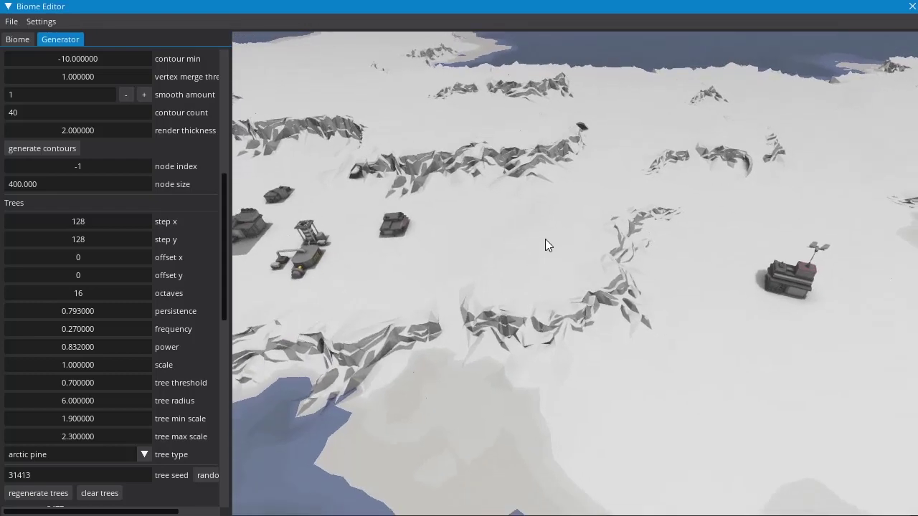
middle_drag(486, 249, 693, 264)
middle_drag(623, 236, 697, 329)
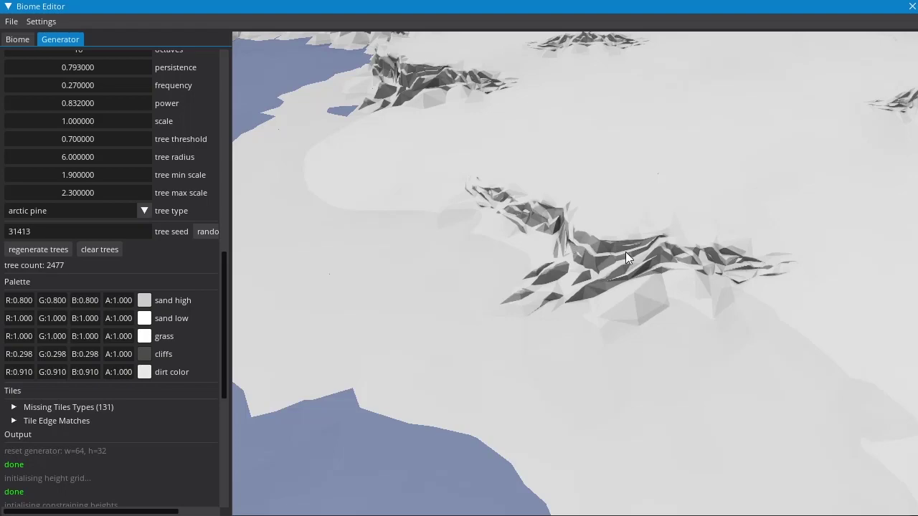
middle_drag(541, 184, 805, 202)
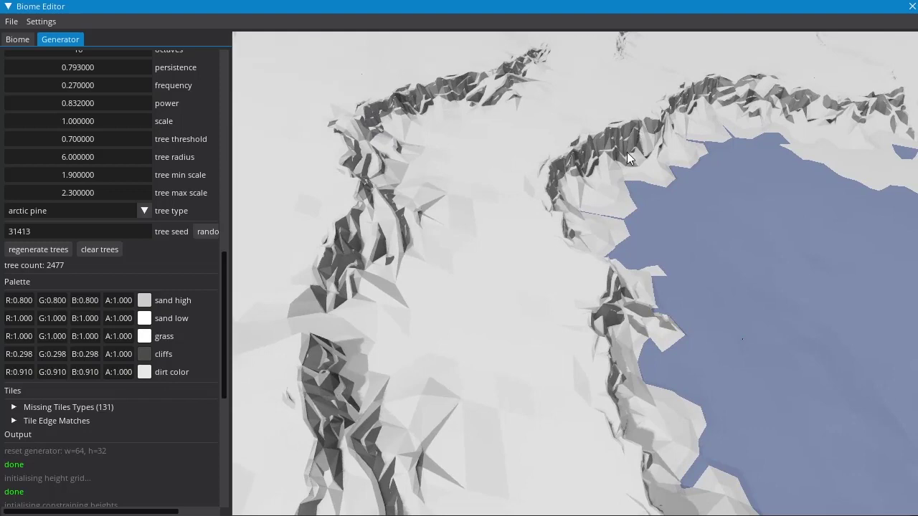
Step: Survey the island from further away, checking how the cliff lines run around the group of buildings and the coast
scroll(628, 150, down, 5)
middle_drag(619, 176, 768, 212)
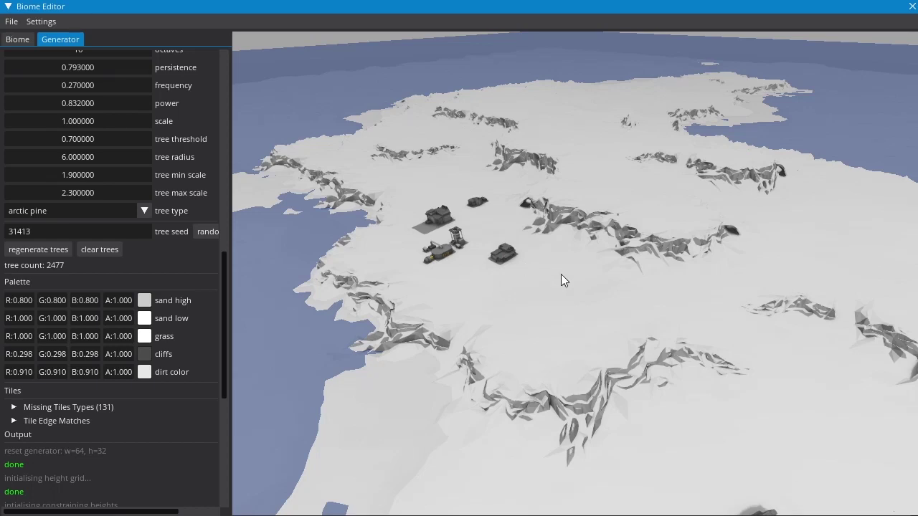
middle_drag(511, 295, 548, 301)
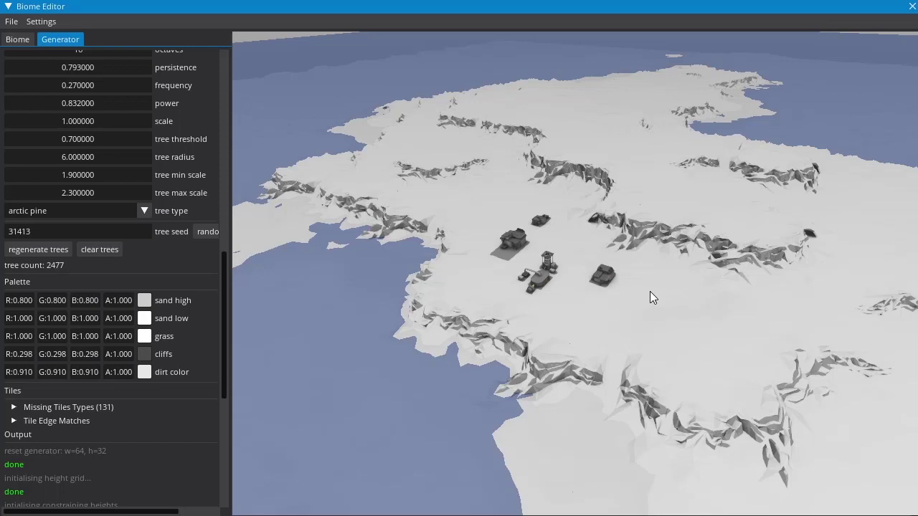
middle_drag(732, 309, 699, 308)
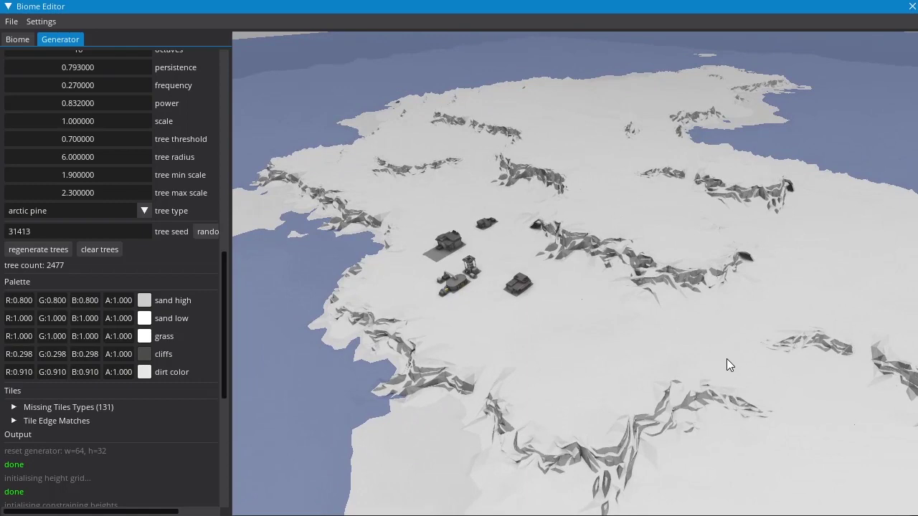
scroll(607, 259, up, 3)
key(d)
middle_drag(735, 312, 684, 315)
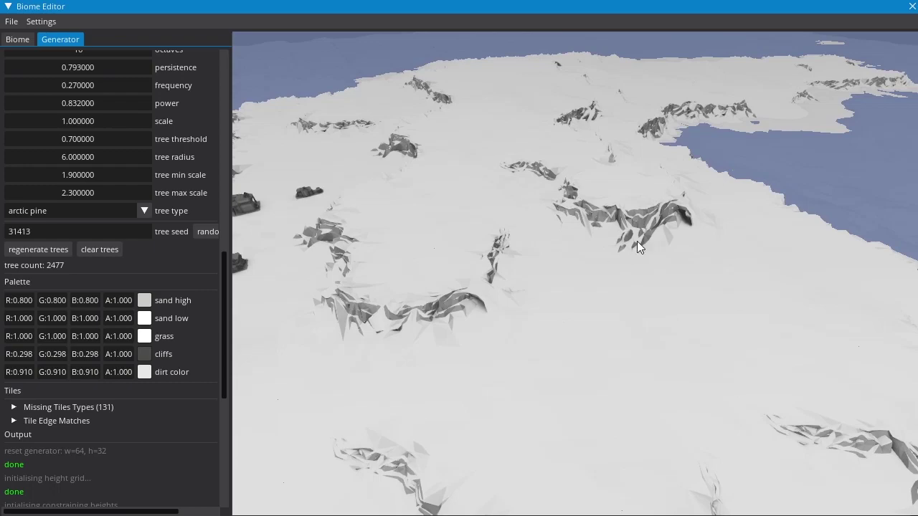
drag(463, 172, 496, 157)
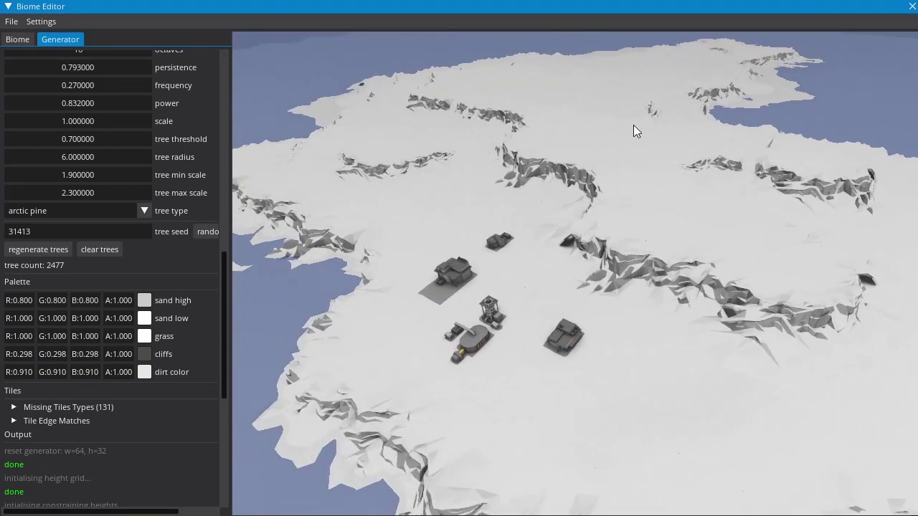
drag(594, 213, 548, 222)
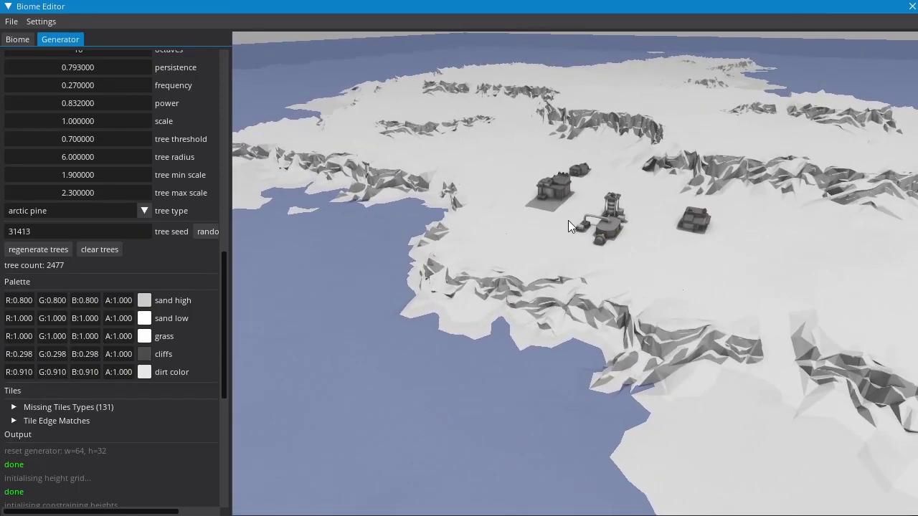
drag(683, 271, 711, 279)
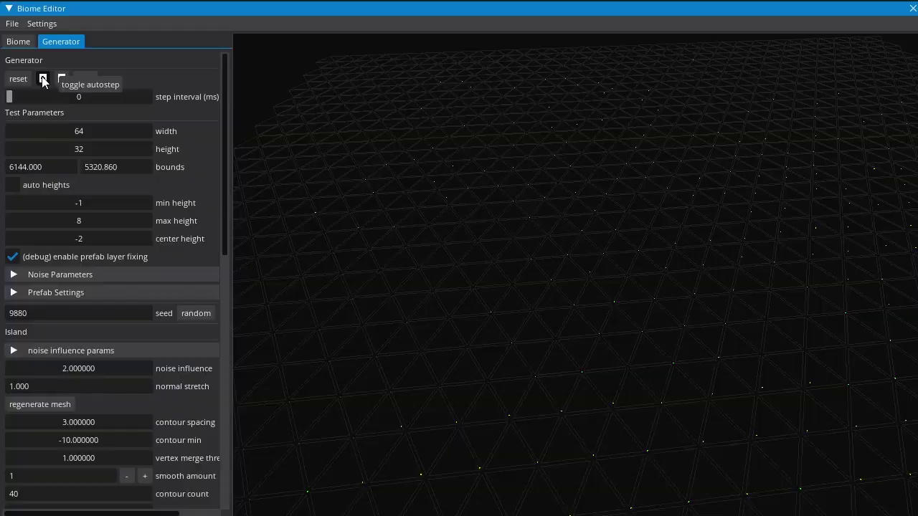
Step: Enable continuous autostep and generate a new red-cliffed island from the random seed 23226
click(42, 81)
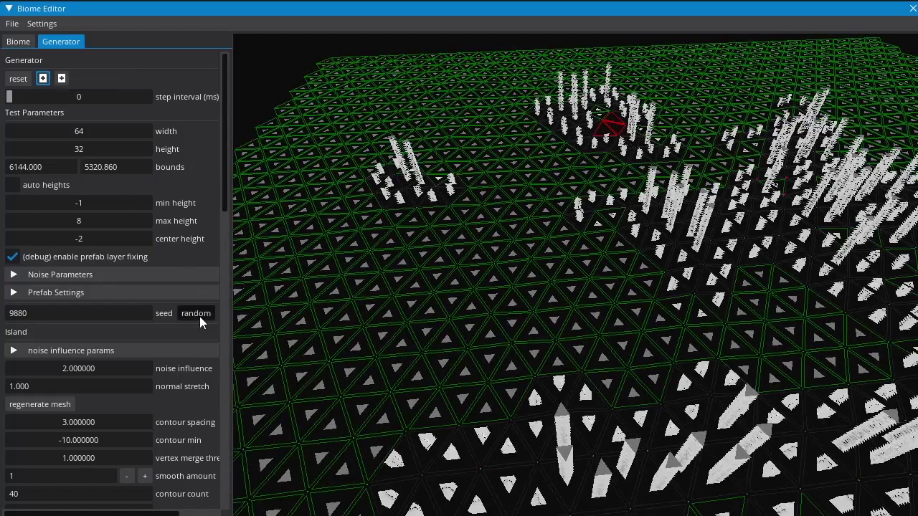
click(200, 316)
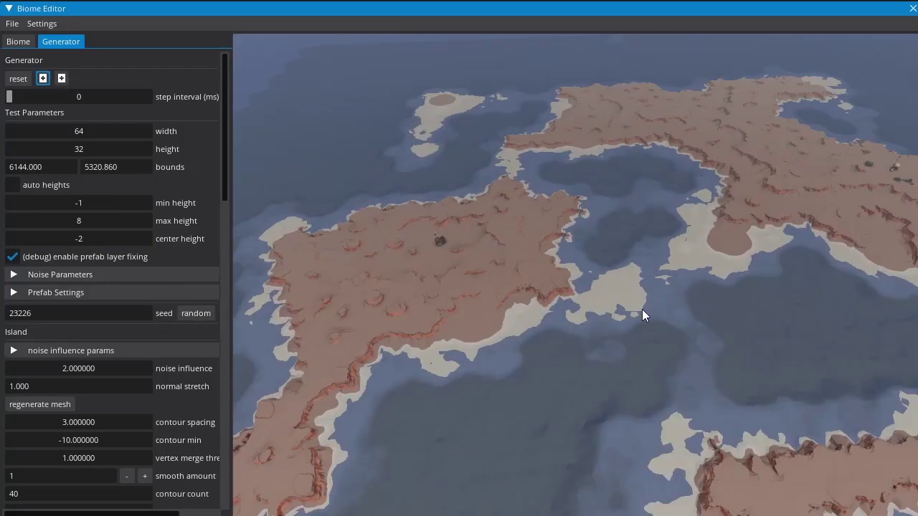
middle_drag(642, 309, 832, 290)
drag(701, 243, 634, 243)
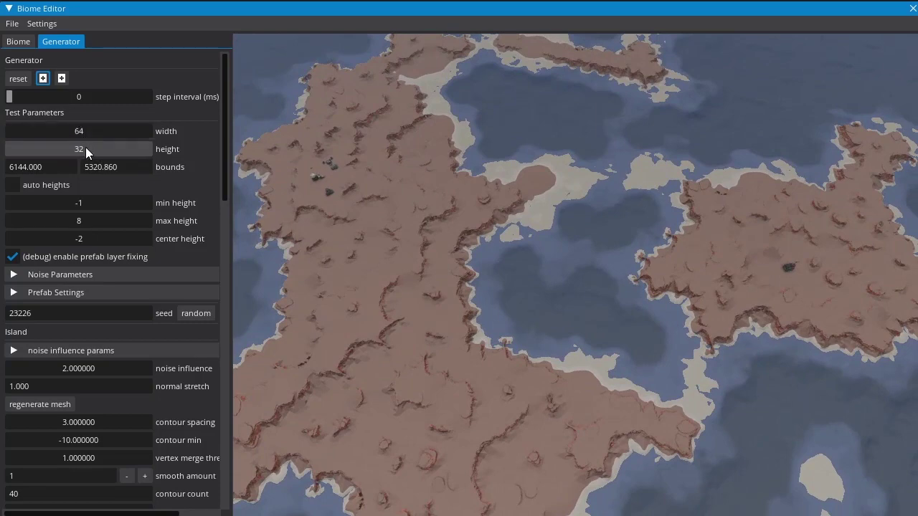
drag(561, 273, 686, 226)
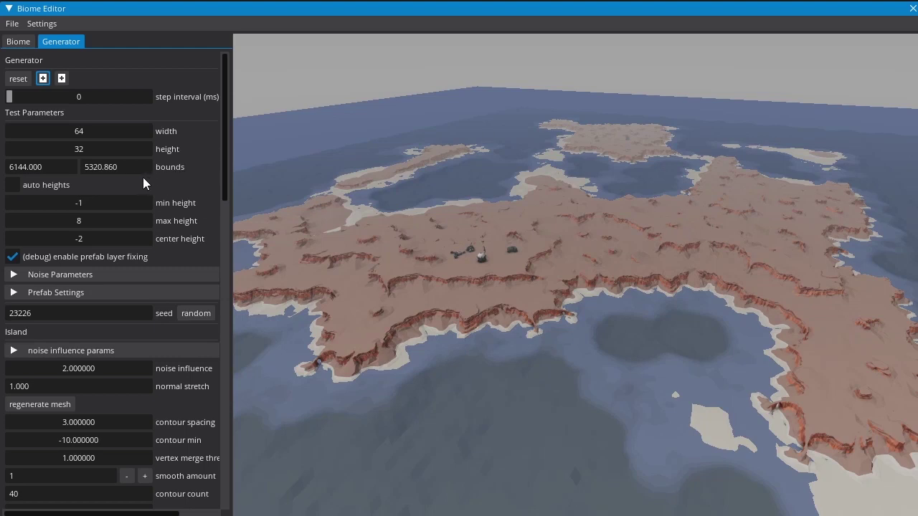
Step: Set the bounds to 8000 by 8000 and generate a new island from the random seed 20861
click(41, 171)
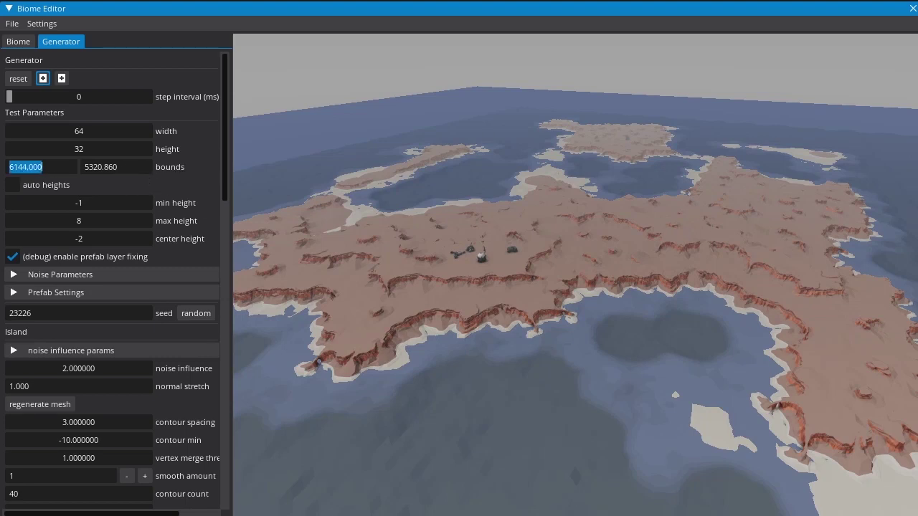
text(8000)
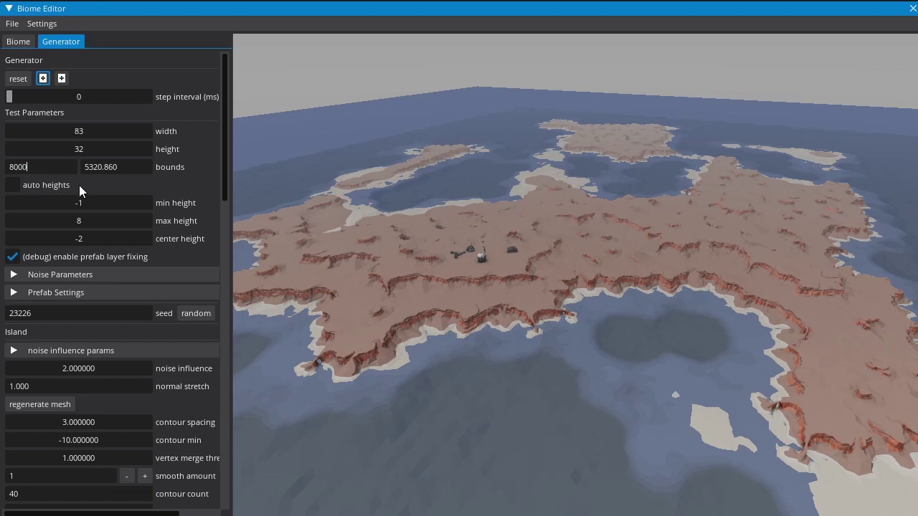
key(Tab)
text(8000)
key(Return)
click(195, 313)
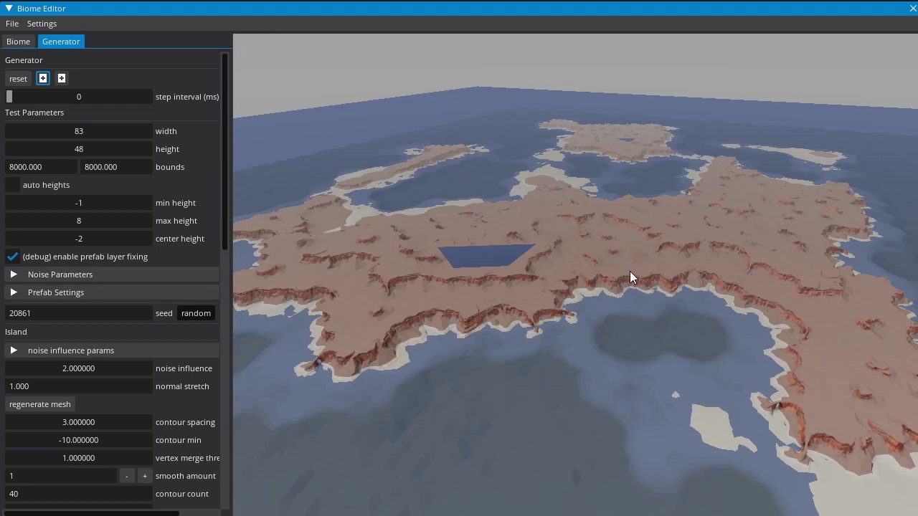
Step: Inspect the cliffs, beaches and inlets of the newly generated island from low and high viewpoints
scroll(631, 279, up, 3)
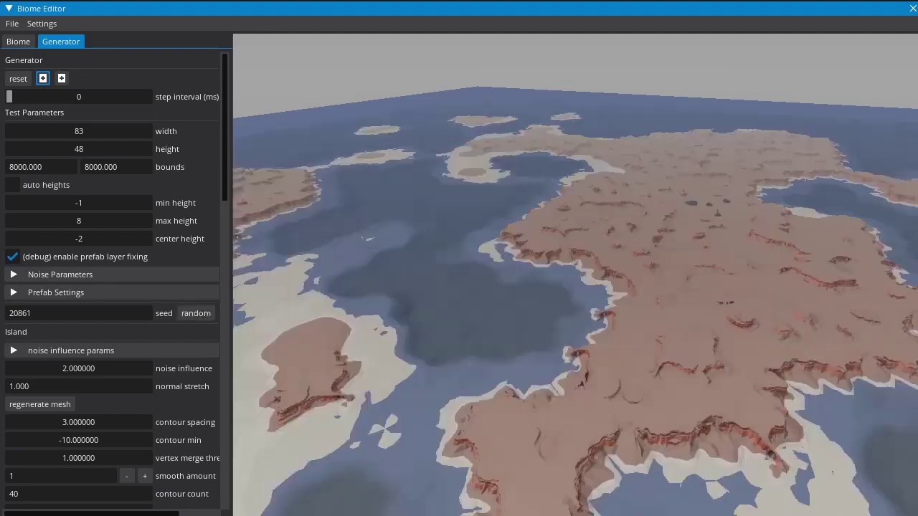
scroll(632, 316, up, 3)
middle_drag(633, 314, 692, 287)
middle_drag(618, 236, 582, 46)
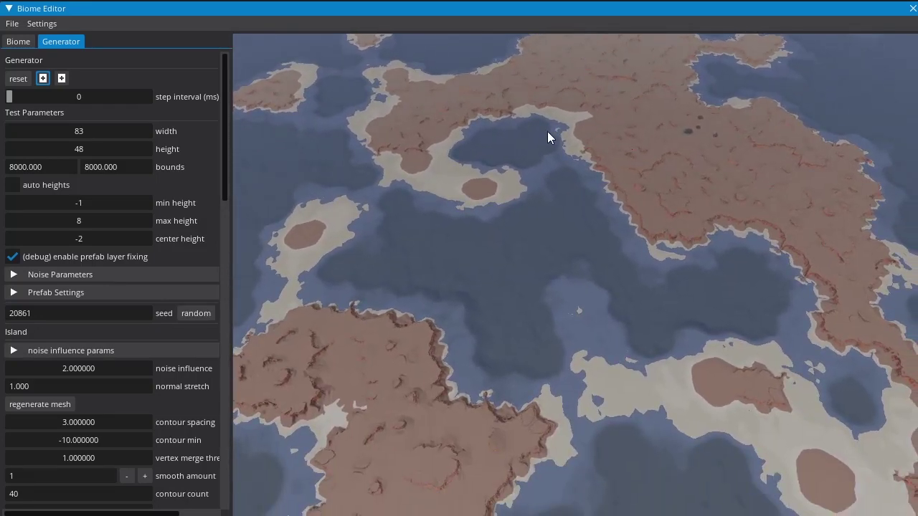
middle_drag(583, 199, 730, 347)
middle_drag(559, 261, 408, 248)
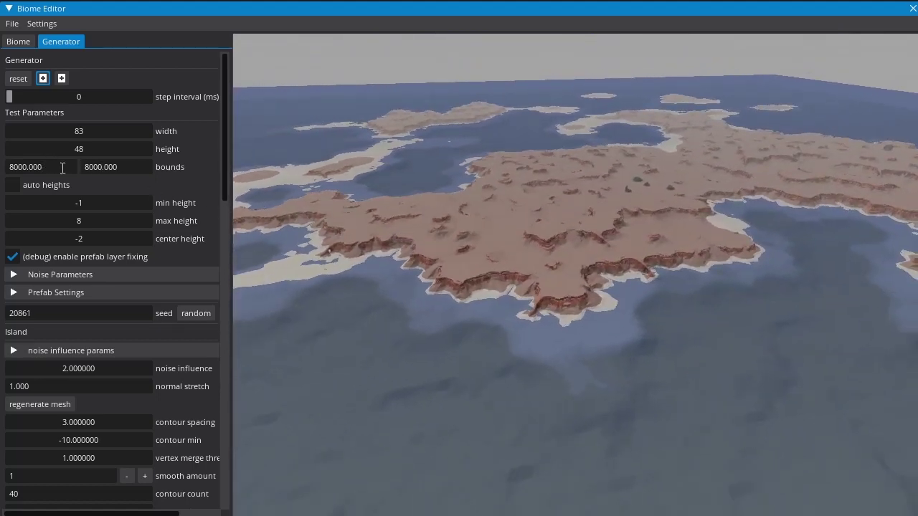
Step: Survey the overall layout of the main landmass and its surrounding islets from high above
middle_drag(409, 268, 562, 323)
drag(562, 323, 702, 349)
drag(638, 304, 585, 316)
scroll(593, 286, down, 6)
middle_drag(586, 316, 475, 324)
scroll(585, 310, down, 3)
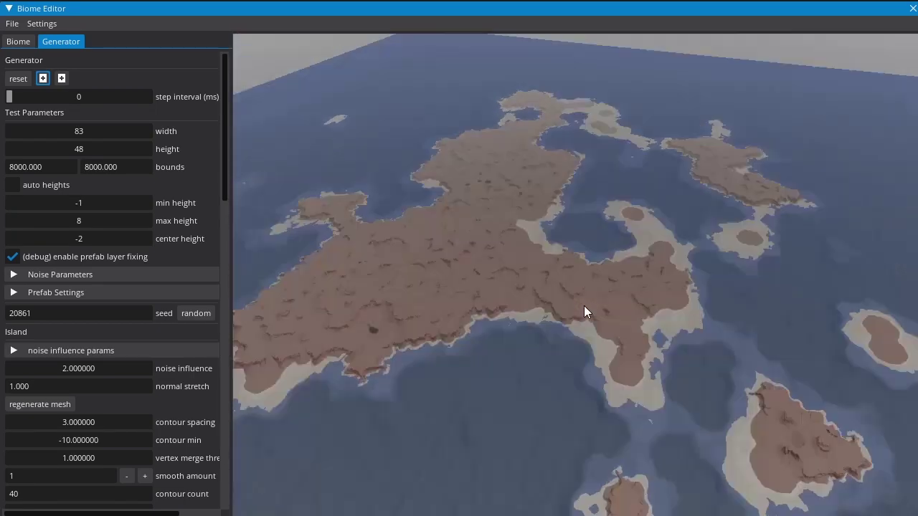
drag(584, 305, 858, 330)
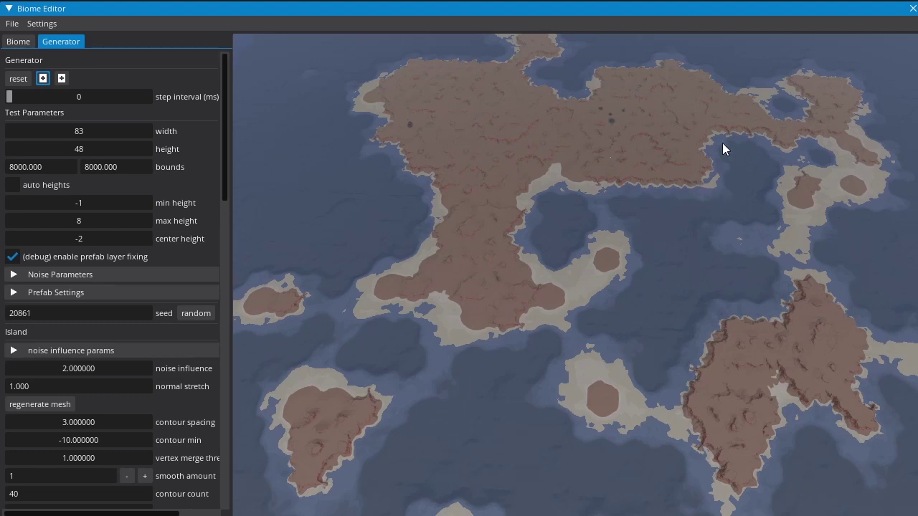
middle_drag(736, 345, 741, 310)
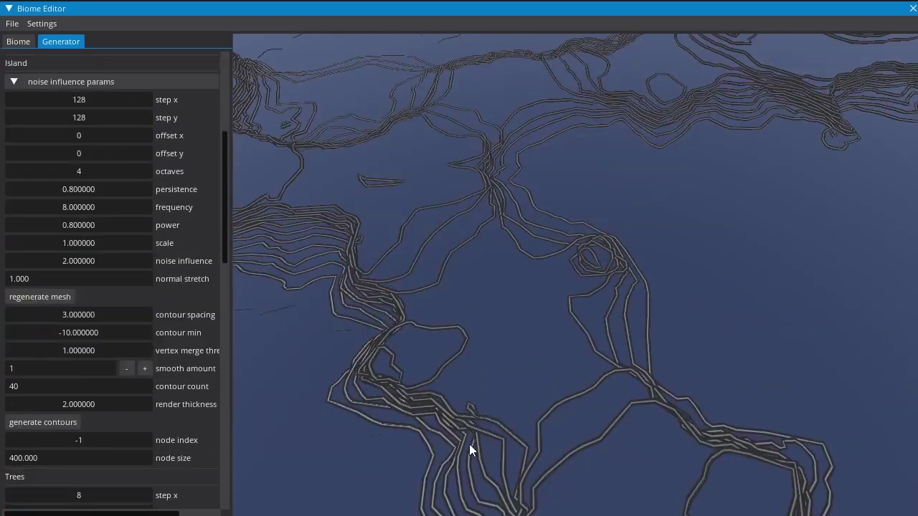
middle_drag(469, 444, 517, 379)
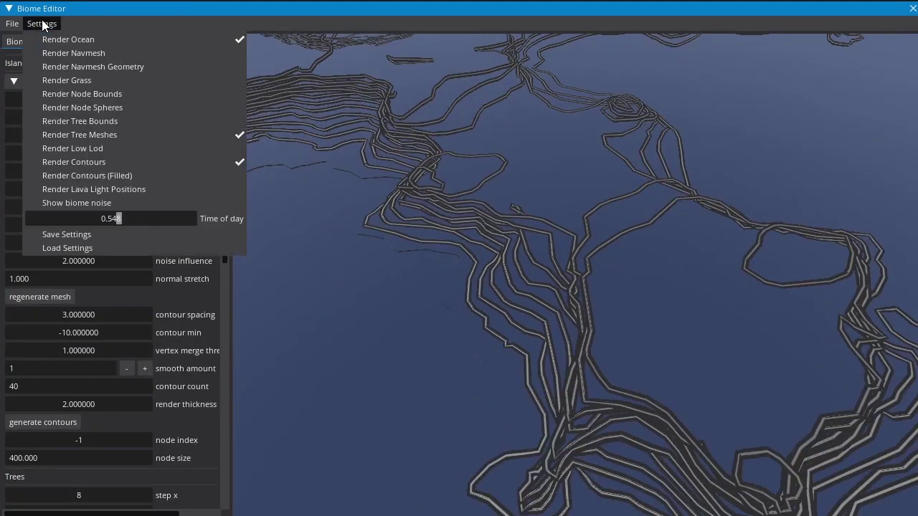
Step: Turn off ocean rendering so the terrain's contour lines are shown without the water
click(57, 26)
click(71, 38)
middle_drag(511, 224, 603, 370)
scroll(614, 247, down, 5)
middle_drag(575, 283, 615, 334)
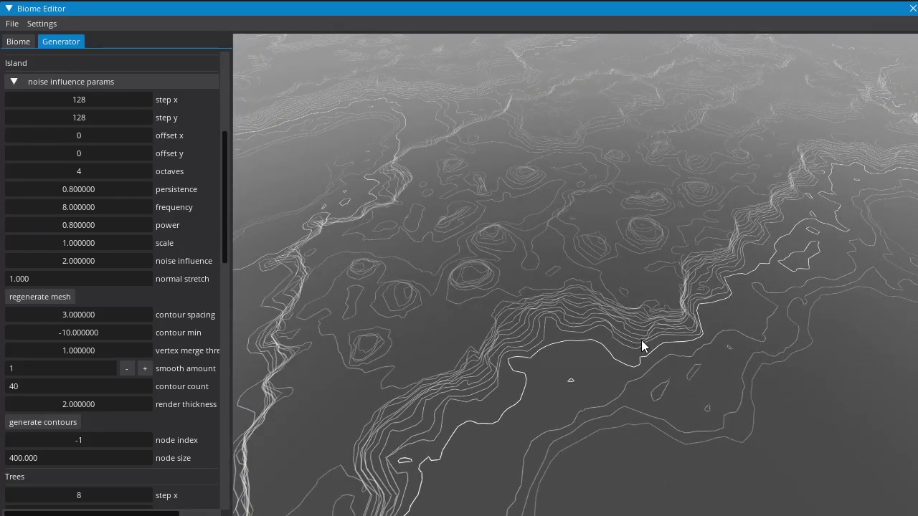
Step: Examine how the contour lines trace the cliffs, small hills and coastline across the island
middle_drag(585, 336, 549, 334)
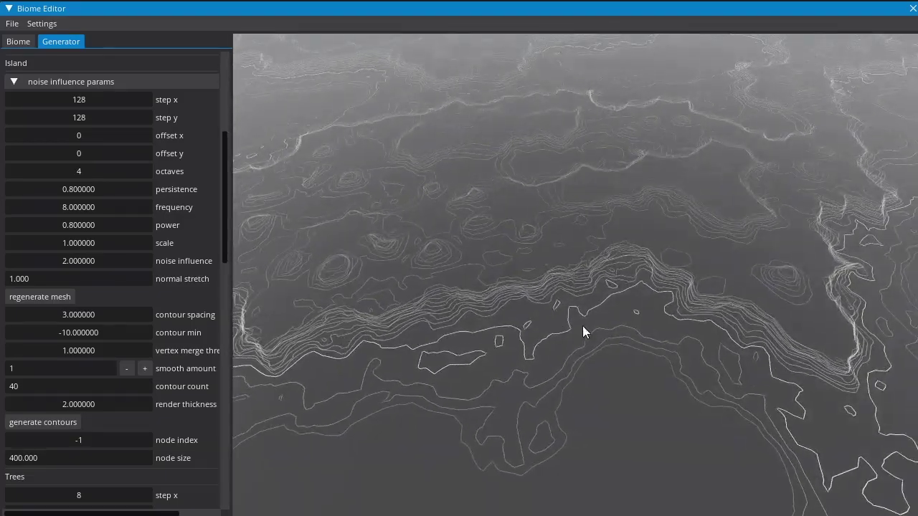
middle_drag(757, 315, 580, 352)
middle_drag(751, 405, 671, 280)
middle_drag(619, 300, 917, 287)
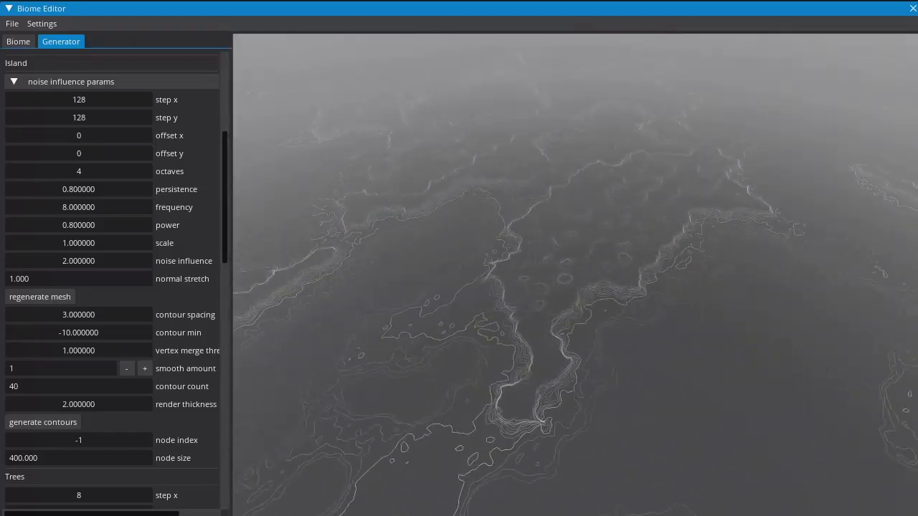
middle_drag(539, 290, 629, 295)
scroll(626, 318, down, 5)
scroll(627, 321, up, 7)
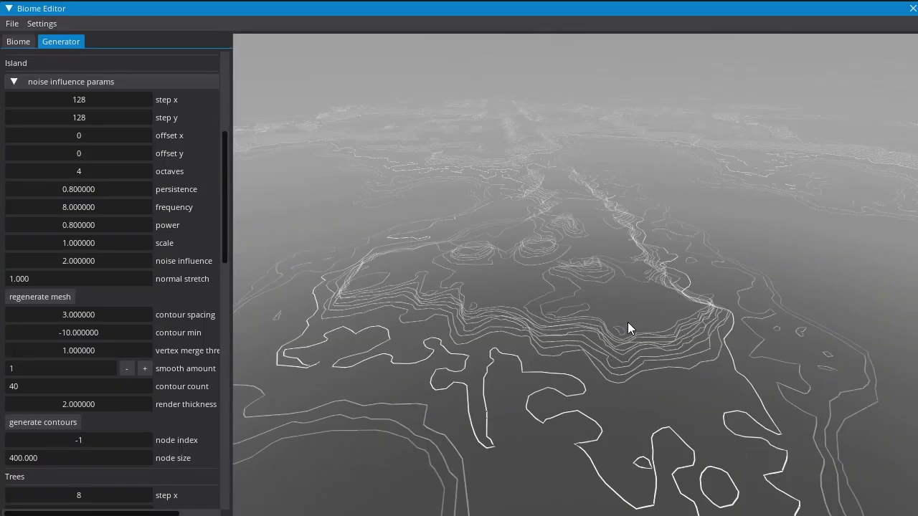
middle_drag(613, 332, 880, 403)
middle_drag(623, 357, 726, 322)
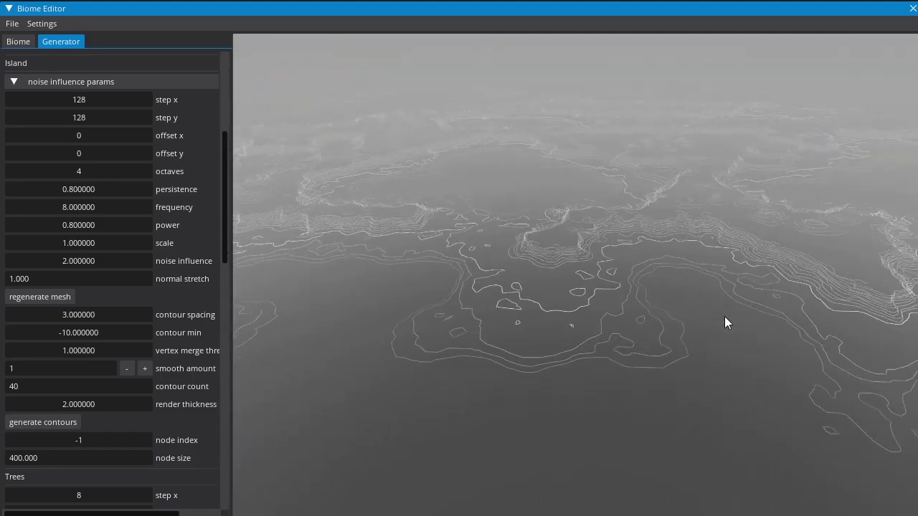
middle_drag(594, 251, 370, 136)
Step: Enable filled contour rendering and inspect the coloured height layers across the plateaus and along the cliff edges
click(45, 26)
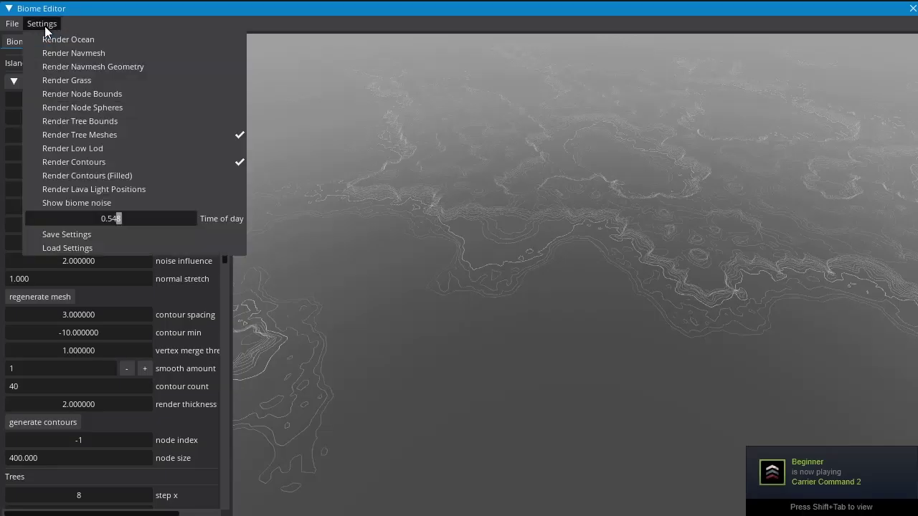
click(105, 177)
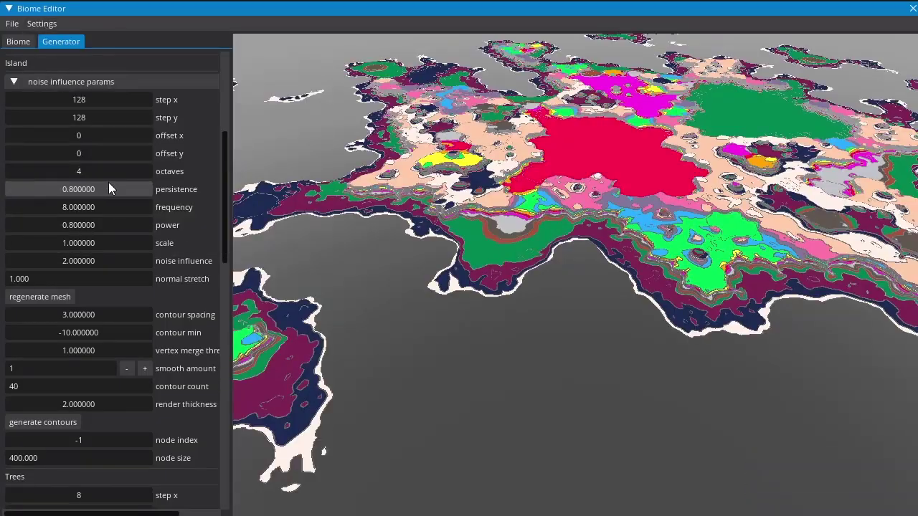
middle_drag(529, 306, 449, 324)
scroll(568, 290, down, 6)
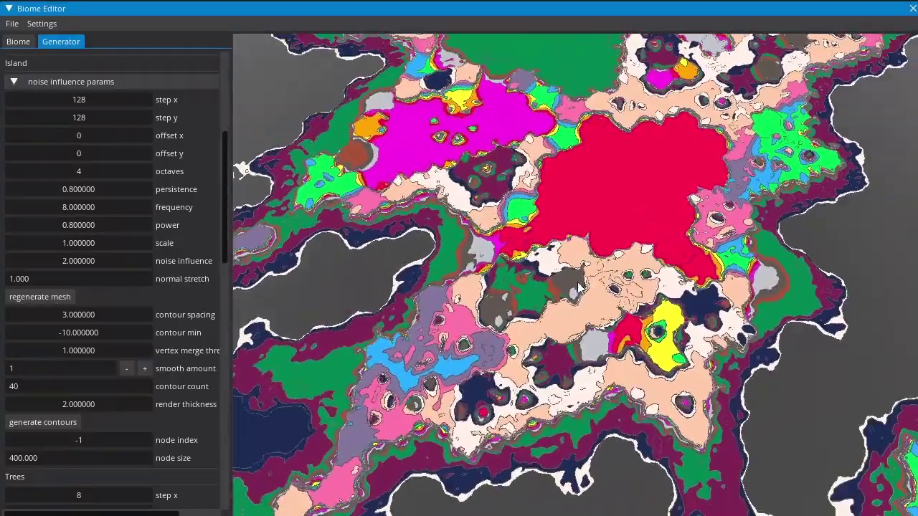
scroll(569, 290, up, 6)
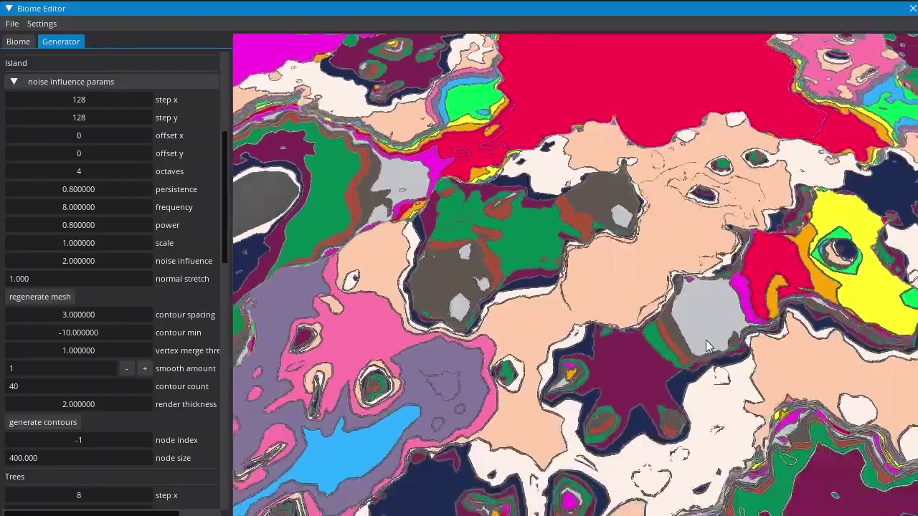
middle_drag(706, 340, 616, 262)
middle_drag(519, 251, 694, 253)
scroll(631, 221, down, 10)
middle_drag(497, 300, 719, 271)
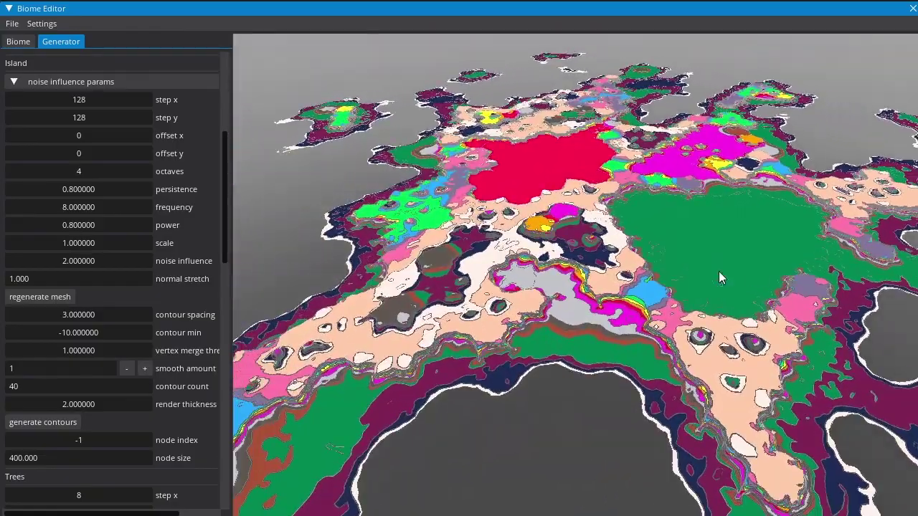
scroll(594, 264, up, 5)
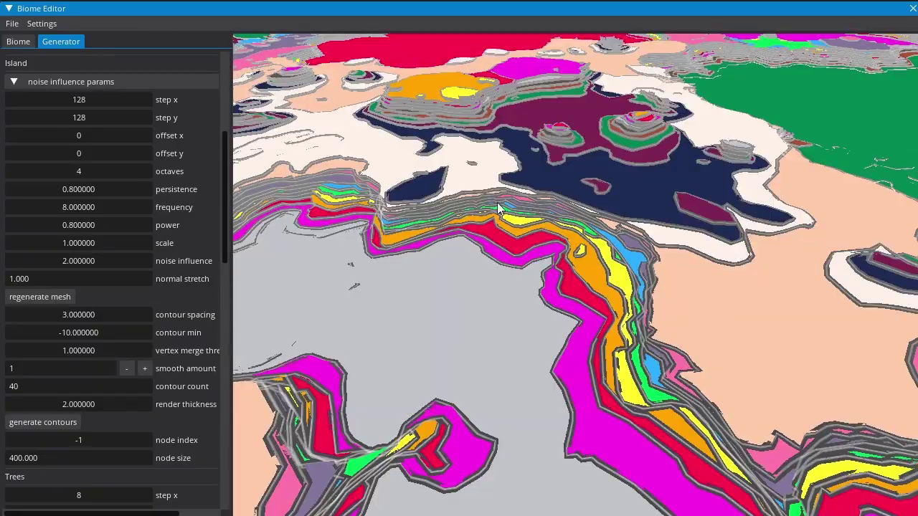
Step: Switch off the Render Contours option and view the island's layers from several angles
click(54, 26)
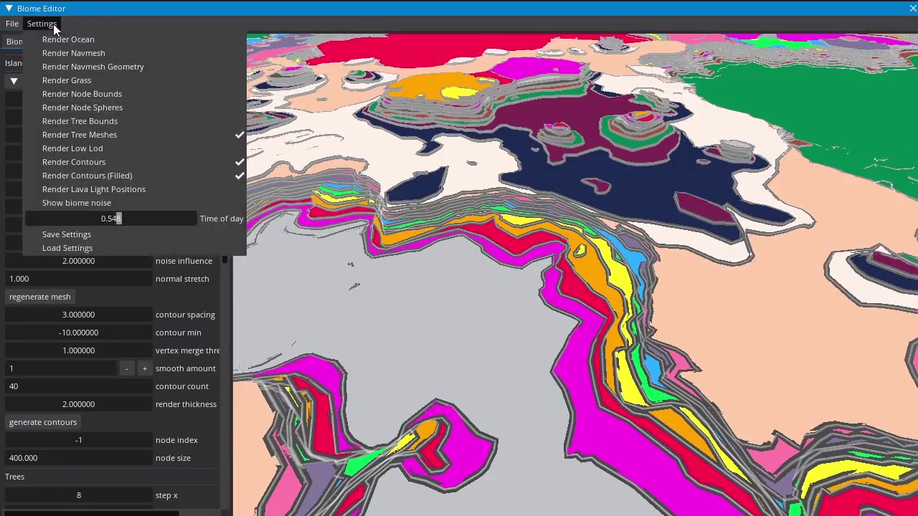
click(100, 166)
middle_drag(628, 174, 737, 208)
scroll(671, 177, down, 3)
middle_drag(607, 216, 443, 260)
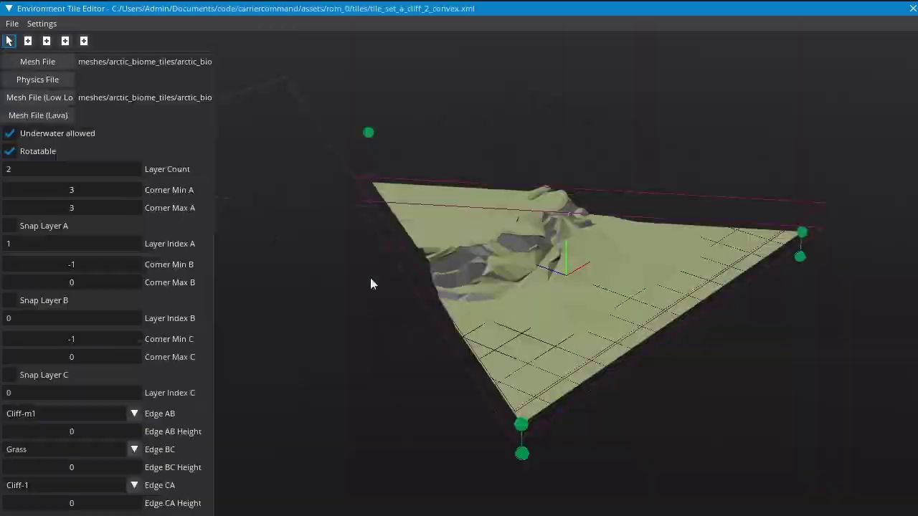
middle_drag(371, 280, 762, 277)
Step: Inspect the tile_set_a_cliff_2_convex.xml tile from all sides in the Environment Tile Editor, checking its cliff and corner heights
middle_drag(780, 414, 680, 326)
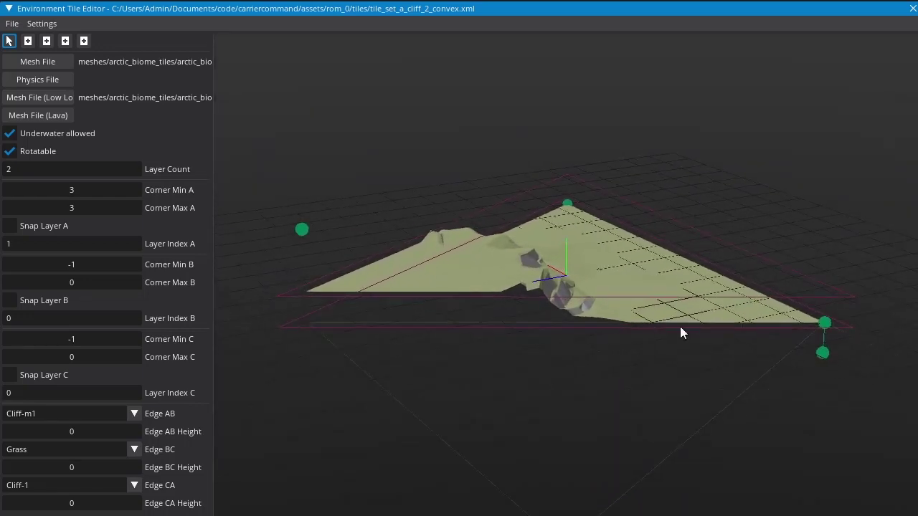
middle_drag(522, 290, 347, 279)
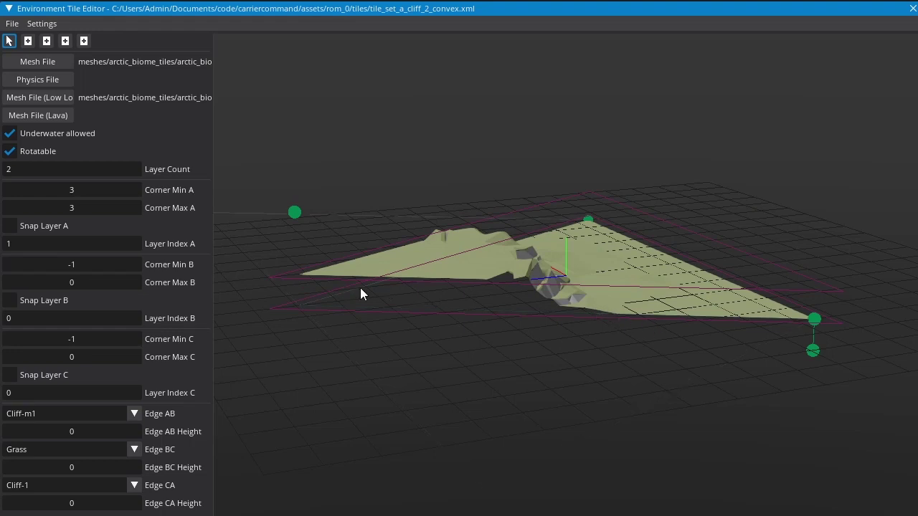
middle_drag(361, 294, 653, 329)
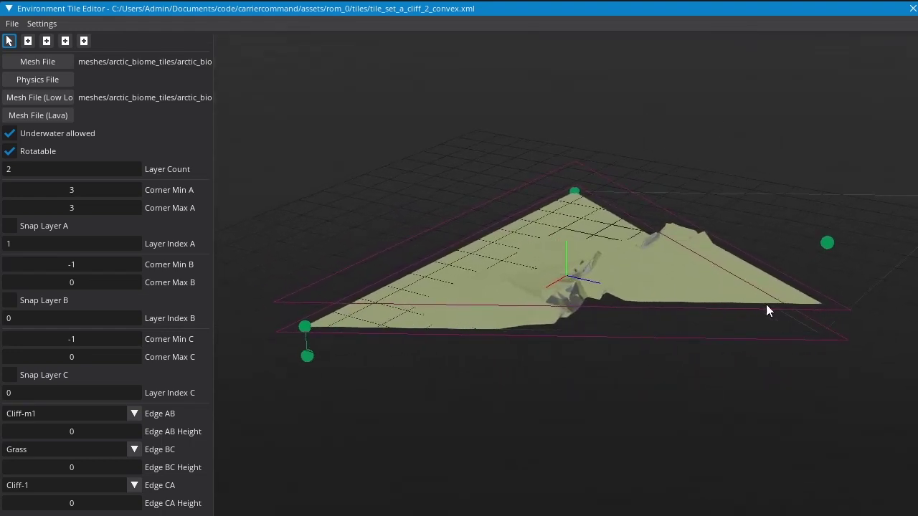
middle_drag(357, 347, 659, 239)
middle_drag(677, 374, 526, 272)
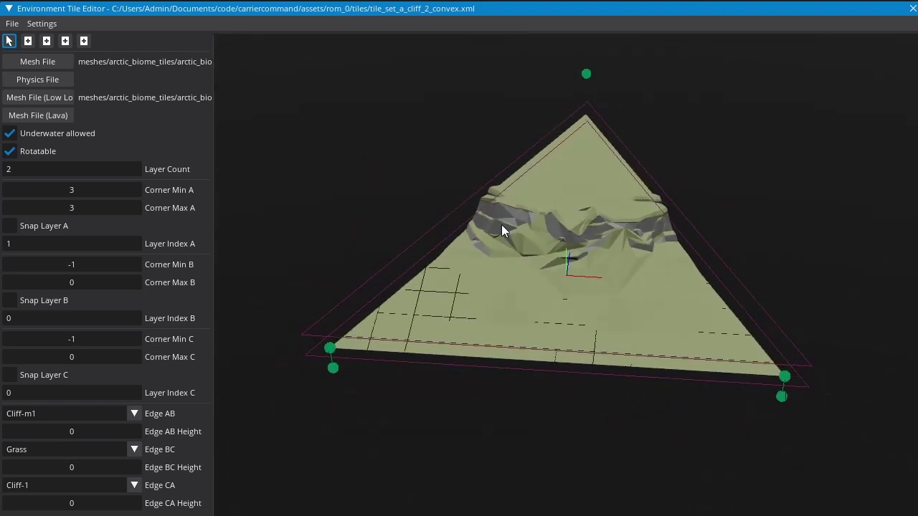
middle_drag(475, 354, 642, 374)
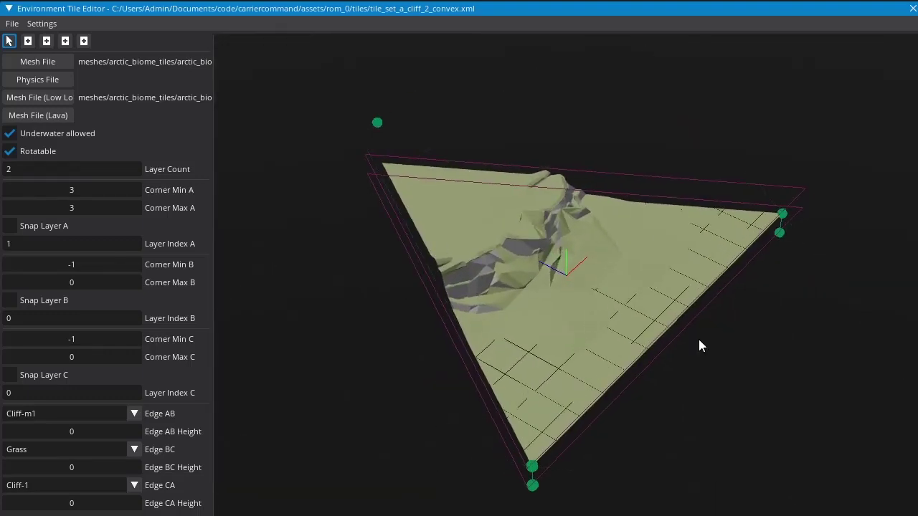
middle_drag(530, 320, 569, 385)
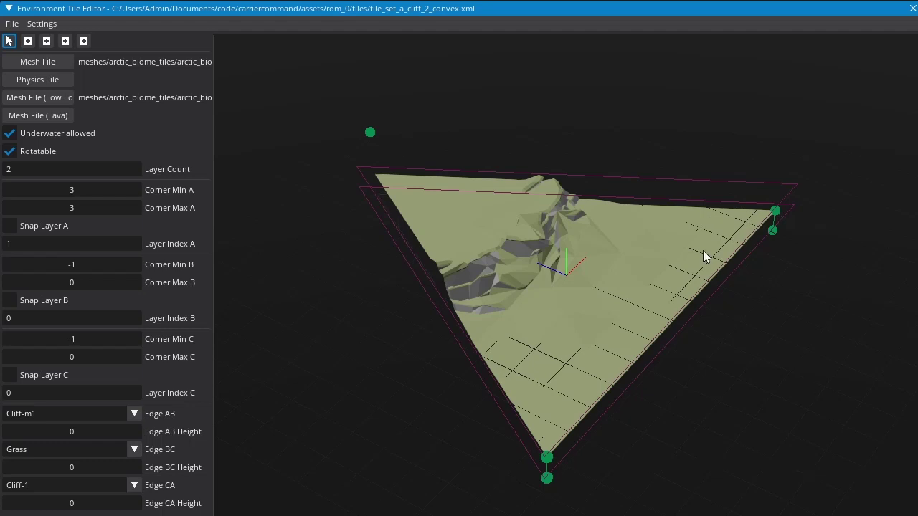
middle_drag(393, 347, 525, 296)
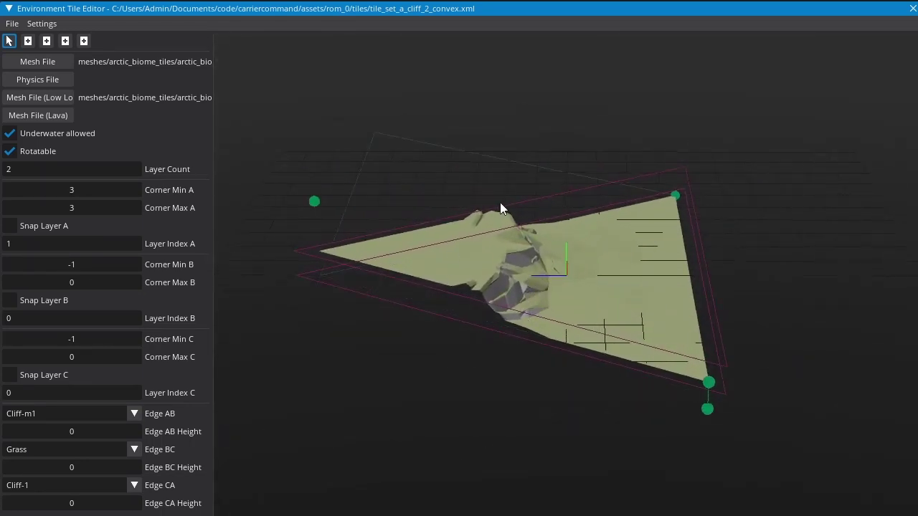
mouse_move(685, 383)
middle_down()
mouse_move(705, 417)
mouse_move(601, 401)
mouse_move(655, 396)
middle_up()
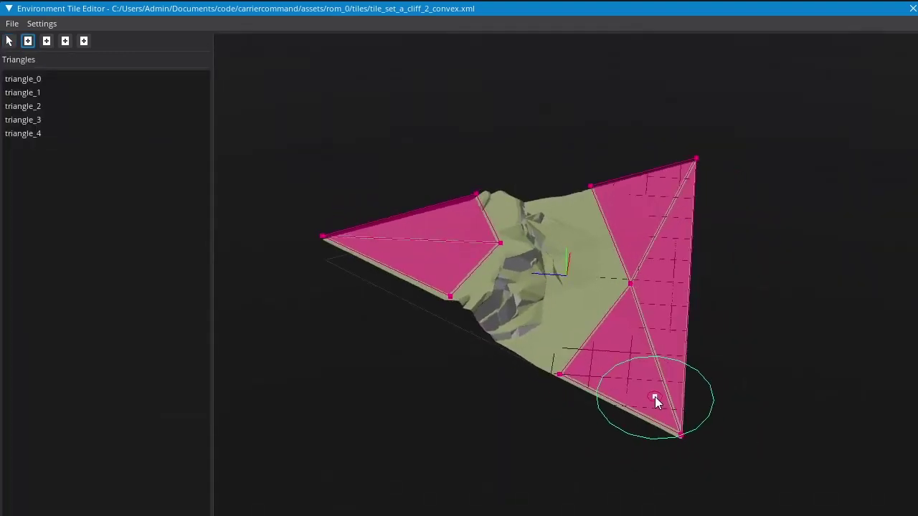
middle_drag(603, 437, 615, 403)
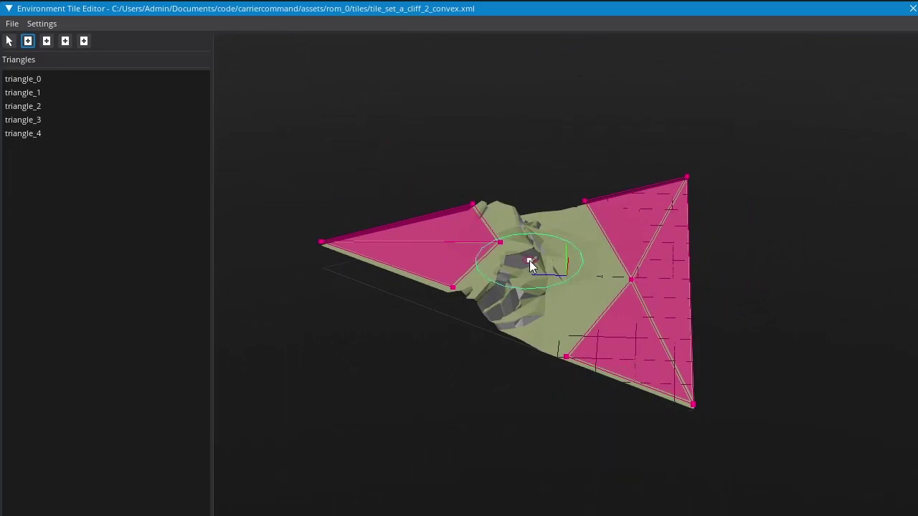
Step: Examine the triangles marking the flat areas around the tile's cliff and compare them with the second triangle set
middle_drag(585, 329, 557, 373)
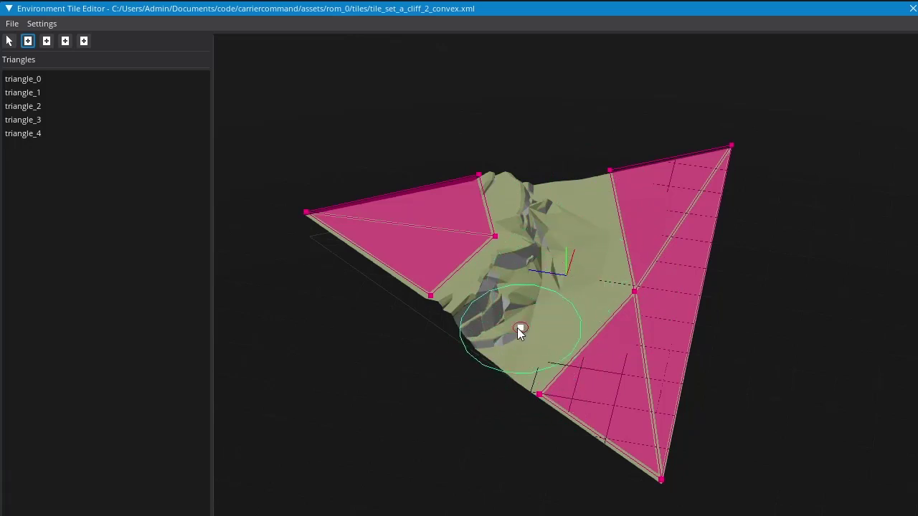
middle_drag(522, 279, 593, 356)
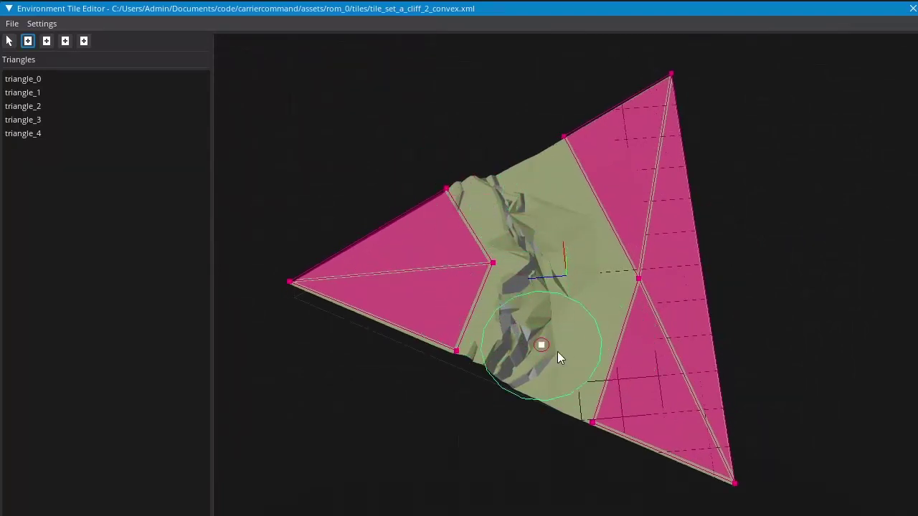
middle_drag(656, 399, 149, 90)
click(46, 41)
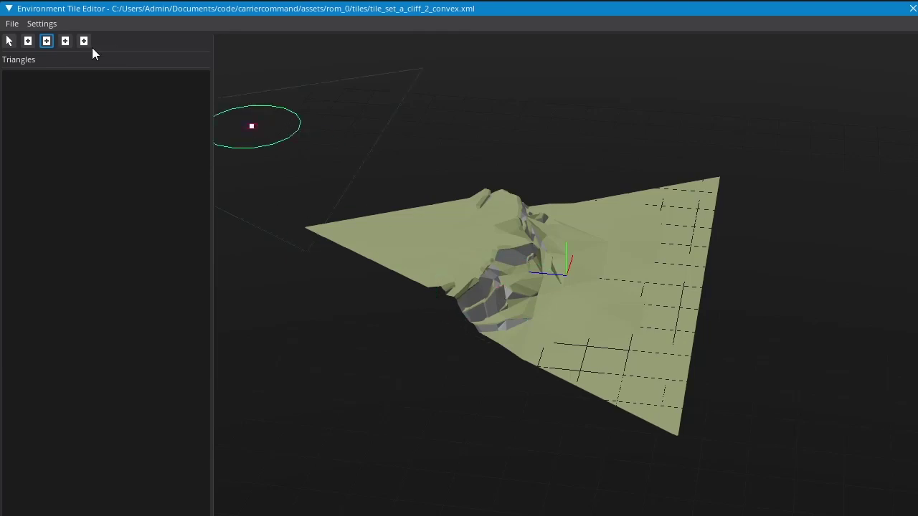
click(30, 43)
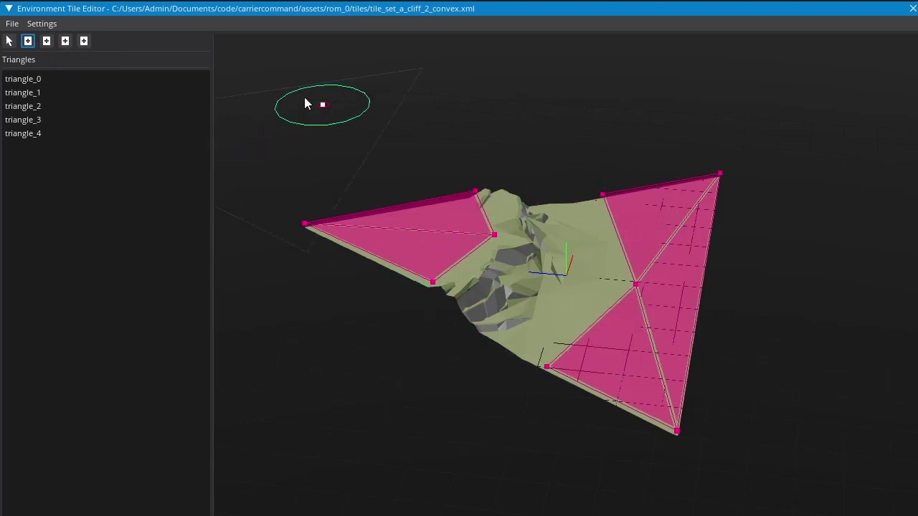
click(46, 41)
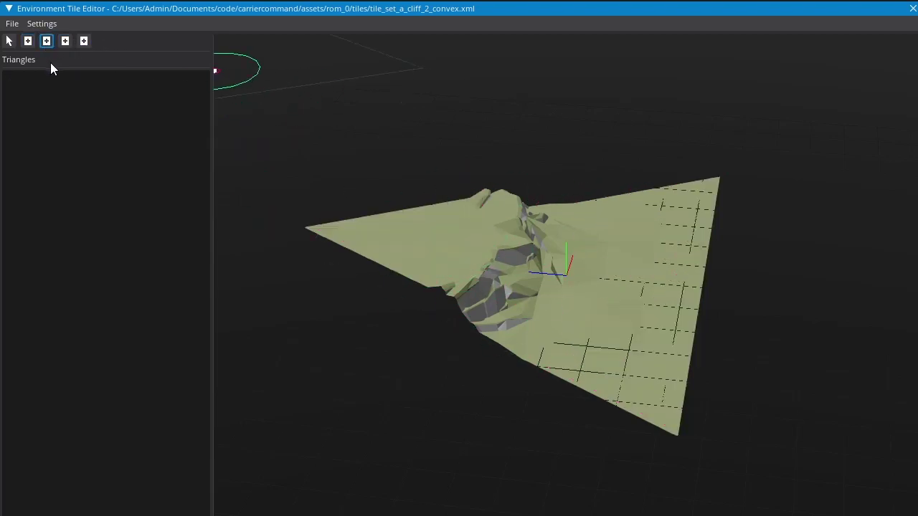
Step: Show the tile's markers and step through marker_0 to marker_3, comparing their positions, marker types and vehicle types
click(64, 41)
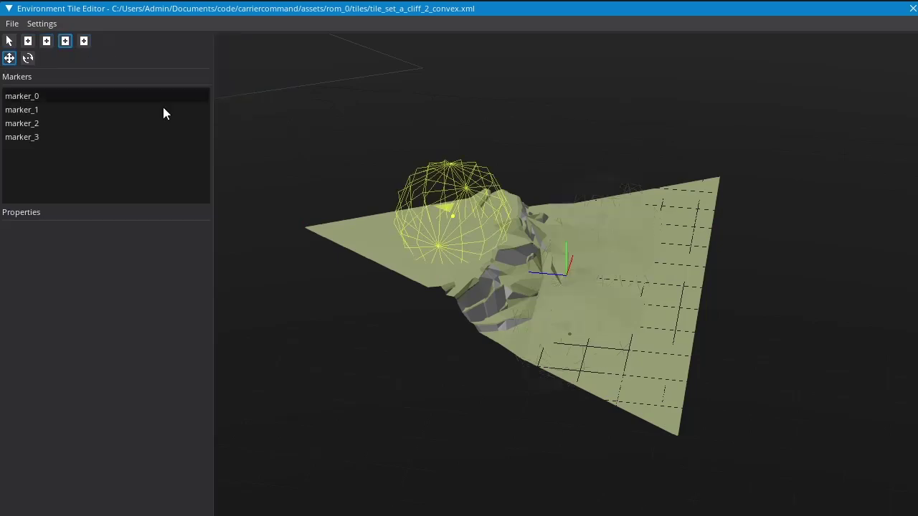
middle_drag(703, 418, 531, 369)
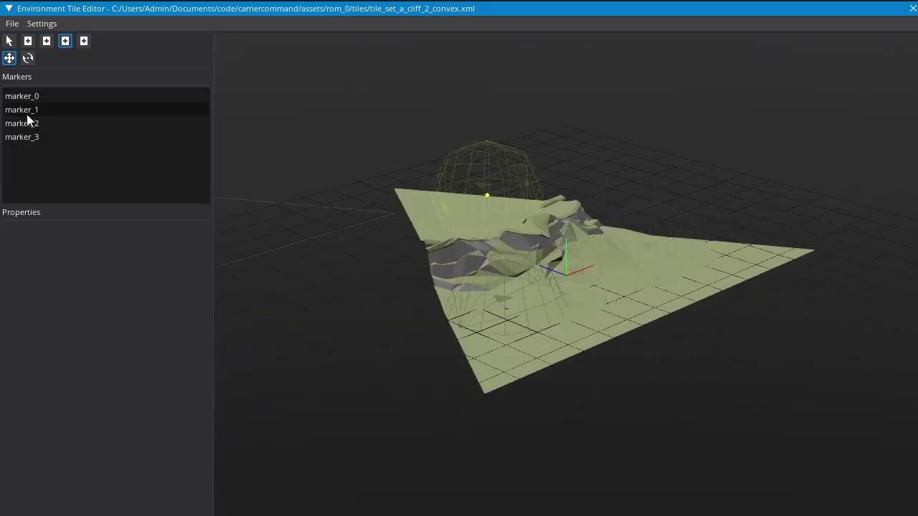
middle_drag(246, 219, 640, 368)
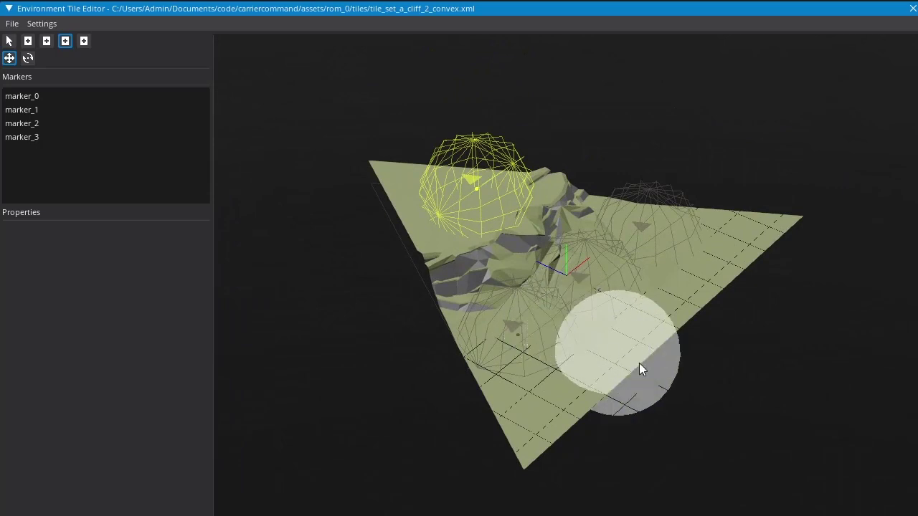
click(25, 96)
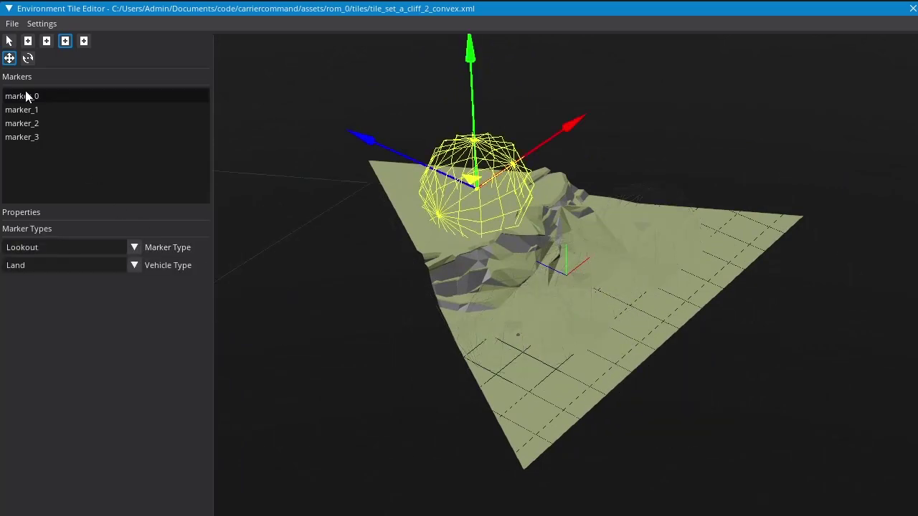
click(30, 109)
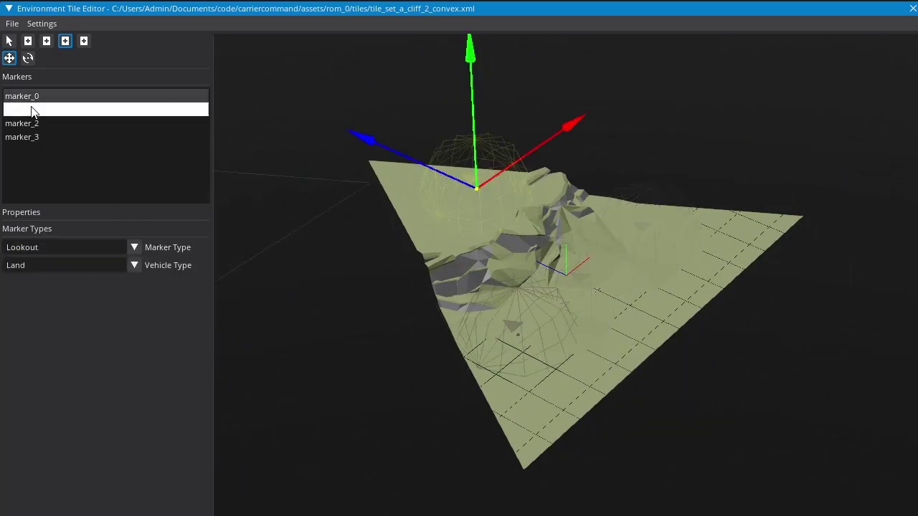
click(31, 125)
click(31, 138)
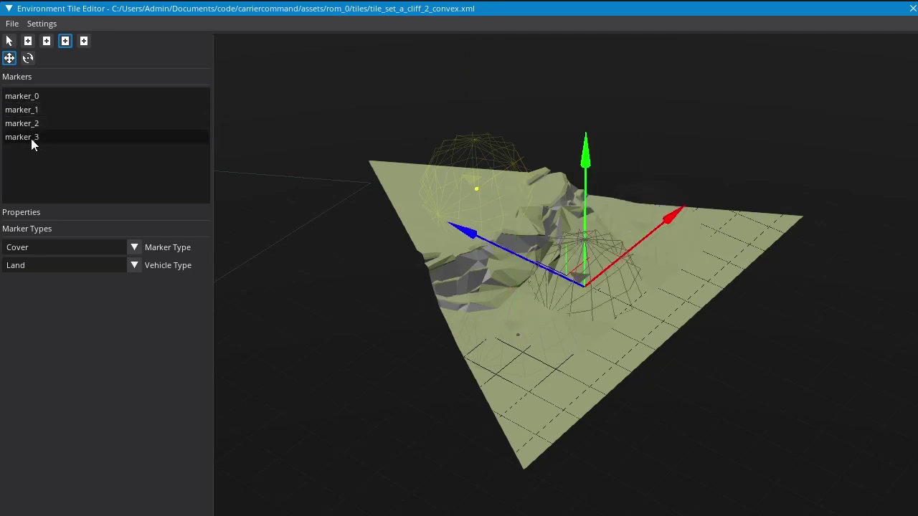
click(30, 124)
click(28, 111)
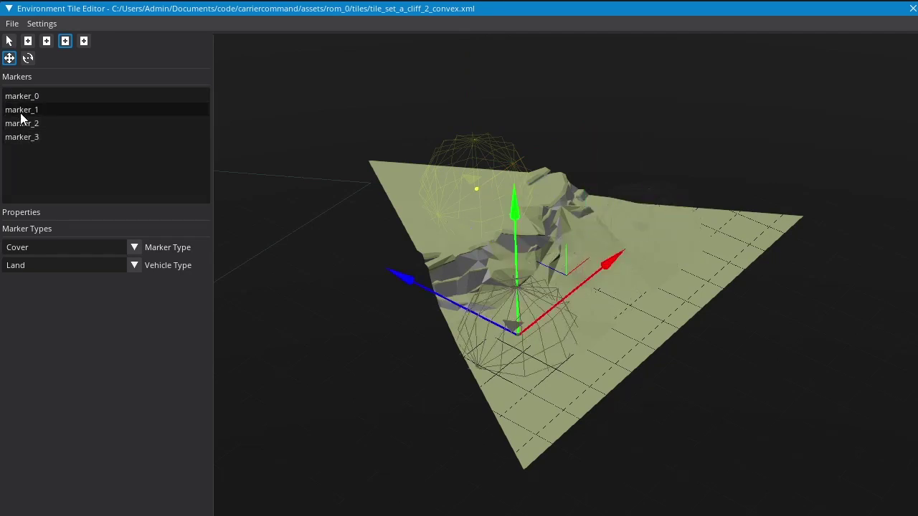
Step: Examine marker_1 and the other Cover markers at the foot of the cliff from all sides of the tile
middle_drag(311, 308, 555, 373)
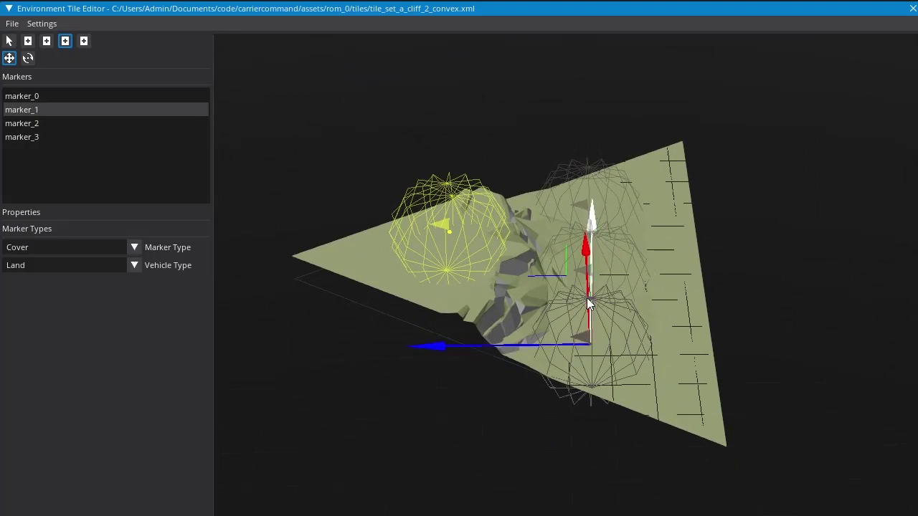
middle_drag(680, 370, 594, 309)
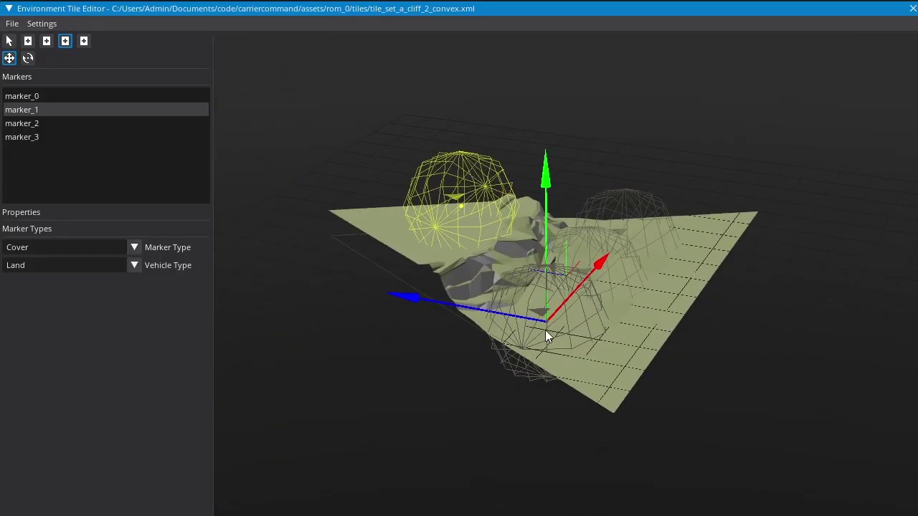
middle_drag(608, 260, 545, 276)
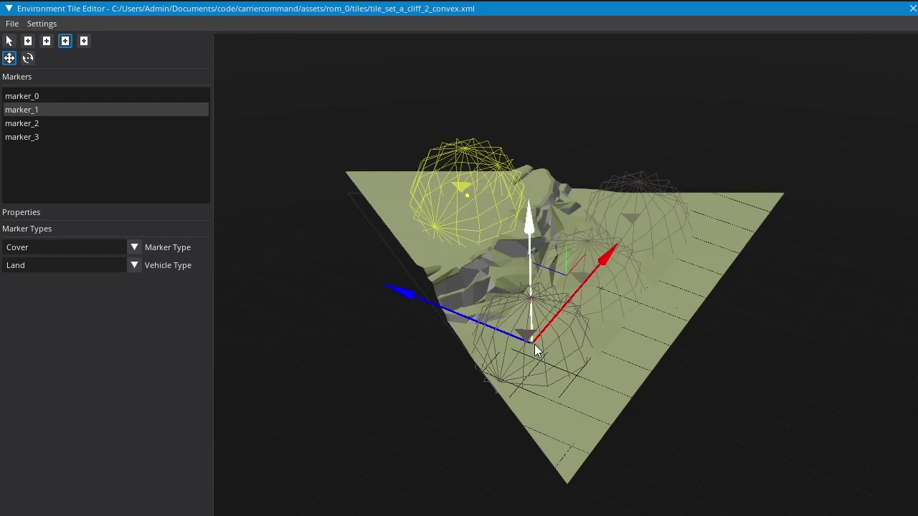
middle_drag(624, 326, 754, 356)
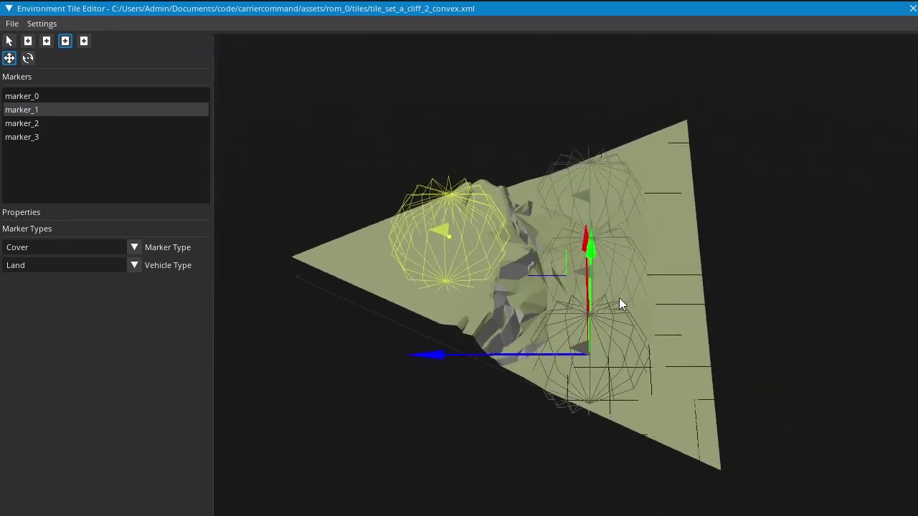
middle_drag(620, 300, 679, 272)
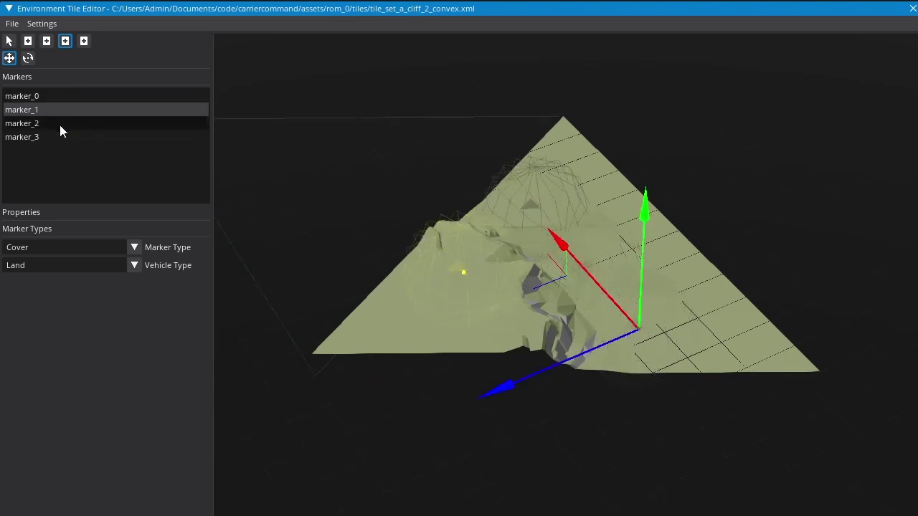
middle_drag(754, 240, 633, 210)
middle_drag(506, 261, 679, 299)
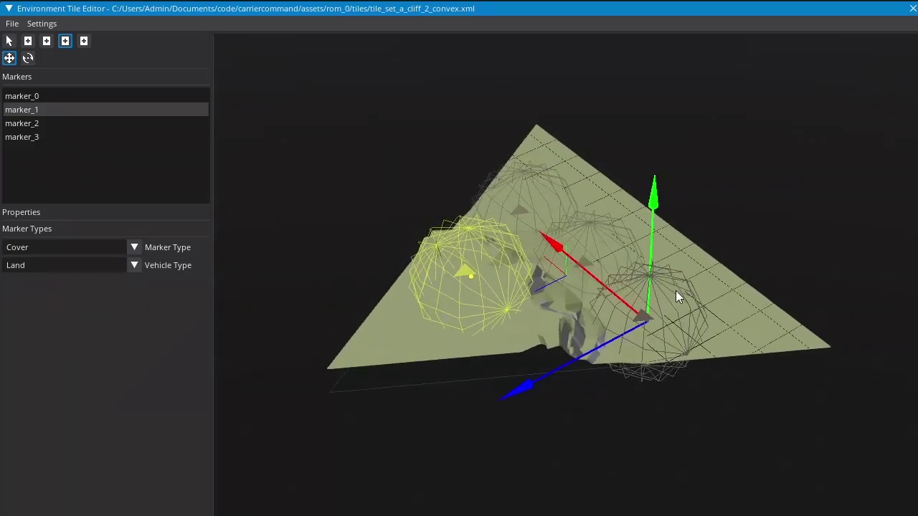
middle_drag(596, 307, 389, 313)
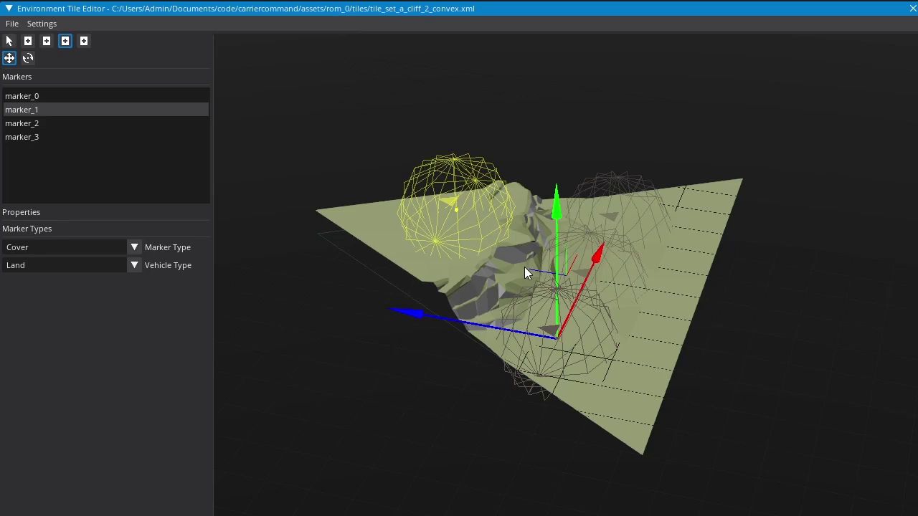
mouse_move(496, 261)
middle_down()
mouse_move(607, 284)
mouse_move(657, 265)
mouse_move(495, 262)
middle_up()
Step: Inspect the Lookout marker_0 on top of the cliff and review the available marker types without changing its type
click(56, 96)
middle_drag(487, 269, 744, 248)
mouse_move(505, 287)
middle_down()
mouse_move(693, 328)
mouse_move(578, 322)
mouse_move(453, 299)
middle_up()
click(135, 247)
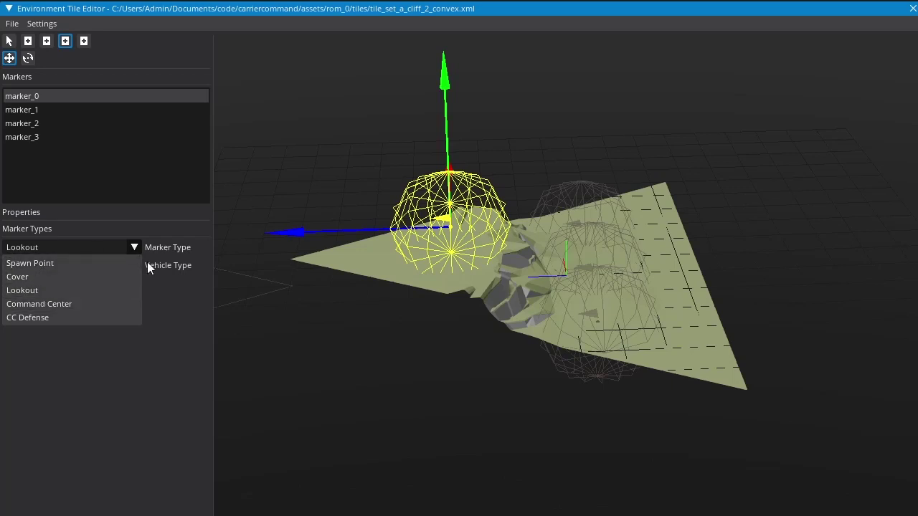
click(630, 80)
mouse_move(836, 203)
middle_down()
mouse_move(728, 248)
mouse_move(608, 250)
middle_up()
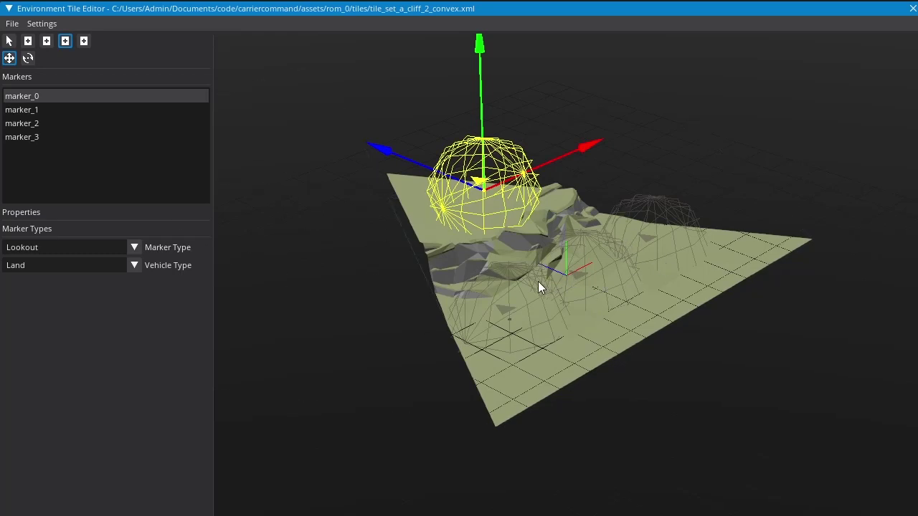
mouse_move(532, 318)
middle_down()
mouse_move(502, 318)
mouse_move(533, 332)
middle_up()
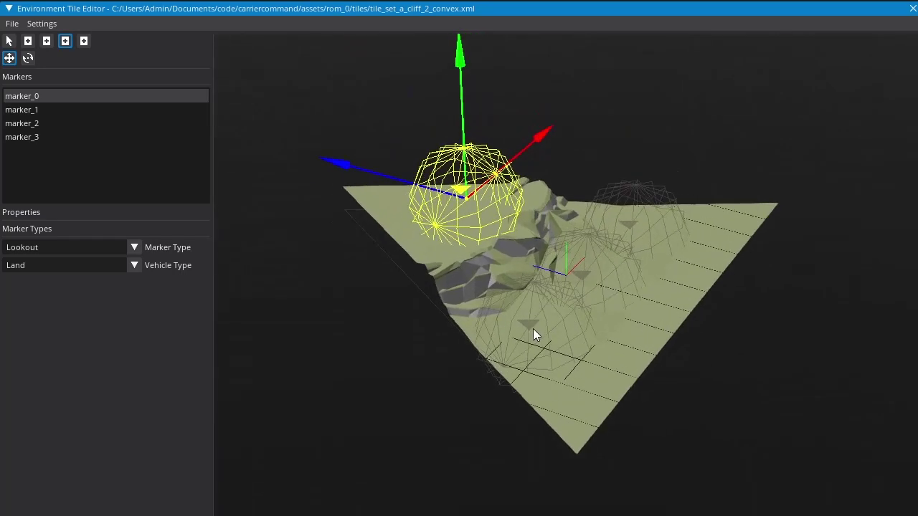
Step: Switch to the tile's Details set and check the cliff tile for placed detail objects
click(83, 41)
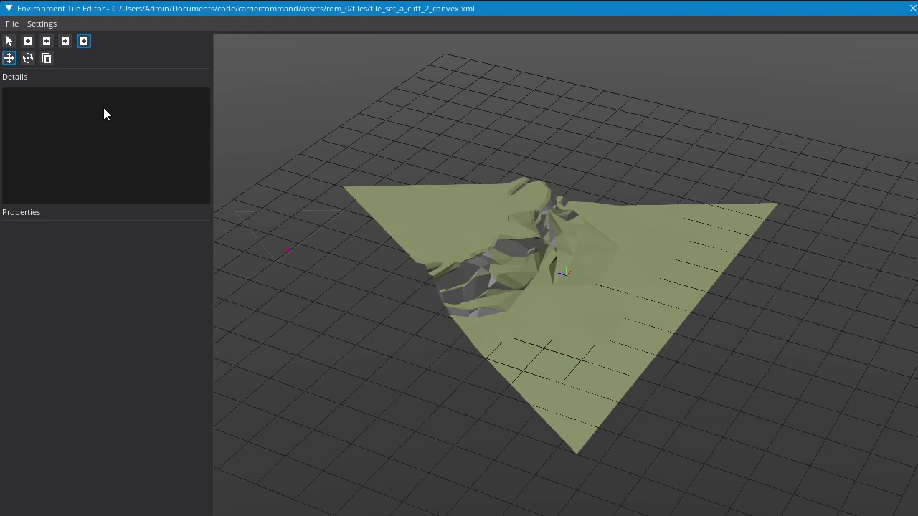
middle_drag(575, 280, 596, 323)
middle_drag(309, 151, 311, 152)
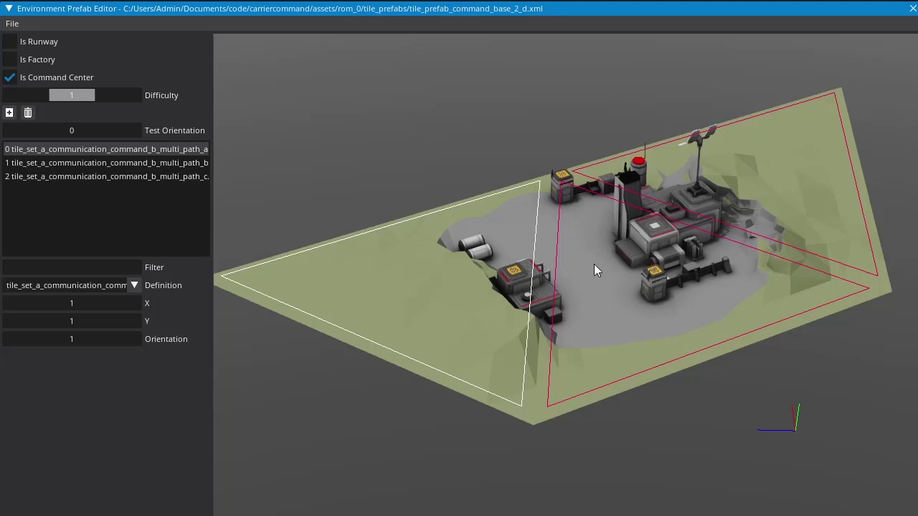
Step: Examine tile_prefab_command_base_2_d.xml in the Environment Prefab Editor, viewing how its three tiles form the command base
scroll(594, 264, up, 3)
middle_drag(495, 292, 760, 279)
middle_drag(760, 279, 469, 257)
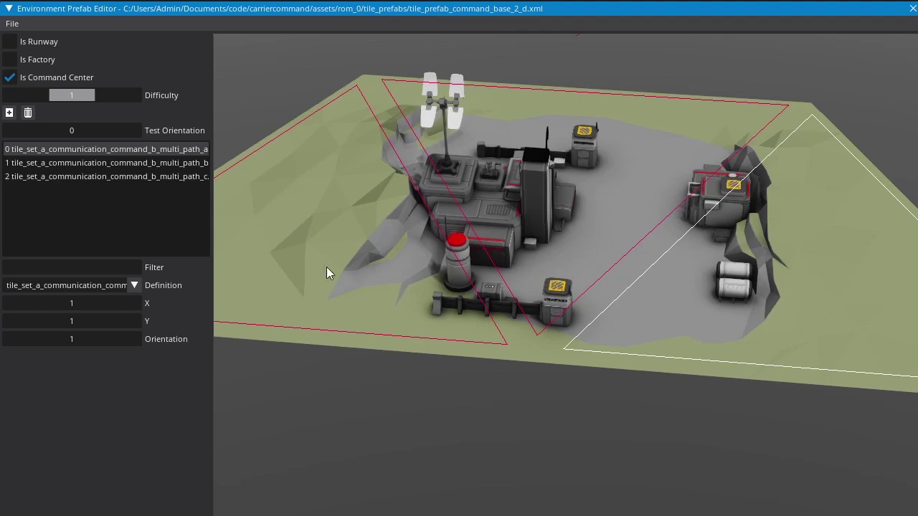
middle_drag(584, 215, 641, 203)
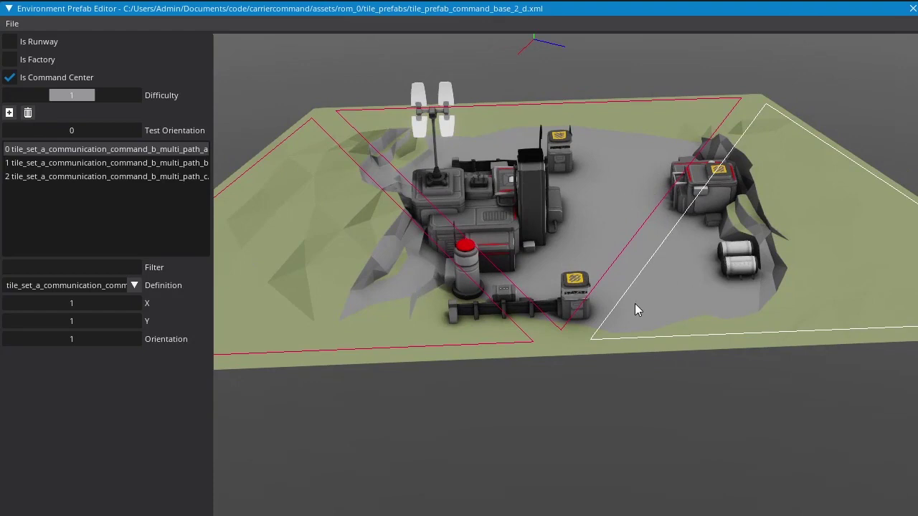
Step: Open tile_prefab_runway_a.xml and examine how the junction, middle, end and hangar tiles join into a runway
click(18, 24)
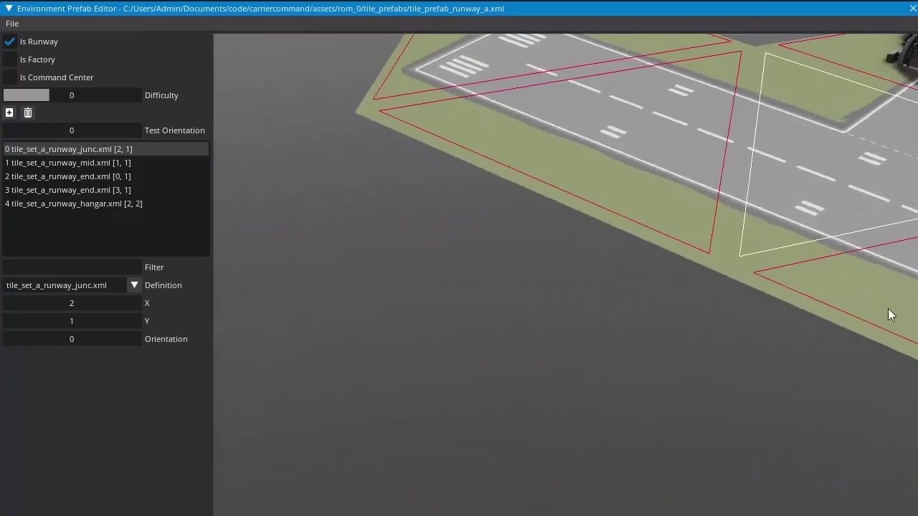
middle_drag(602, 164, 677, 344)
scroll(595, 319, down, 3)
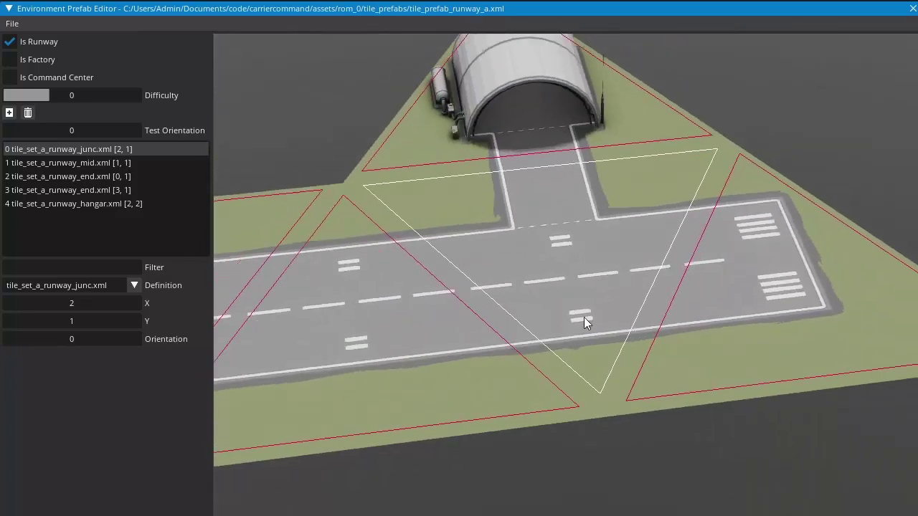
middle_drag(477, 309, 588, 302)
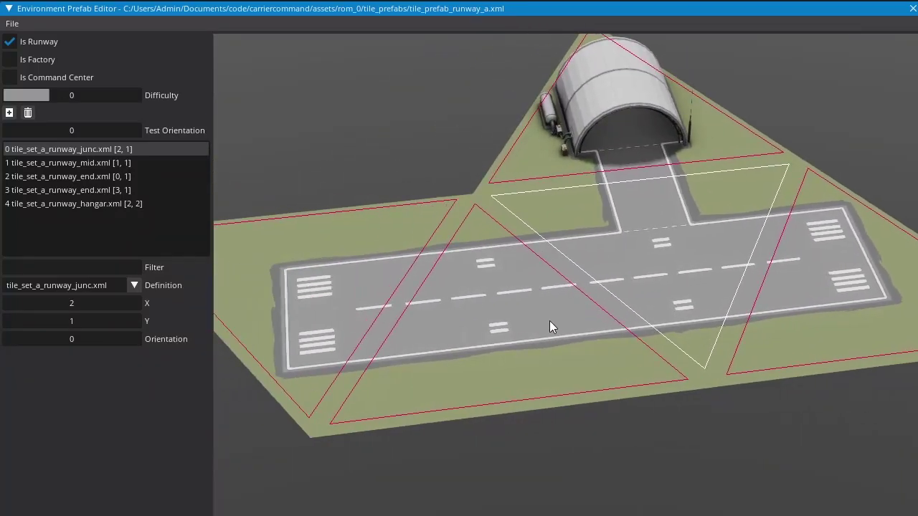
scroll(551, 316, down, 3)
middle_drag(537, 319, 682, 228)
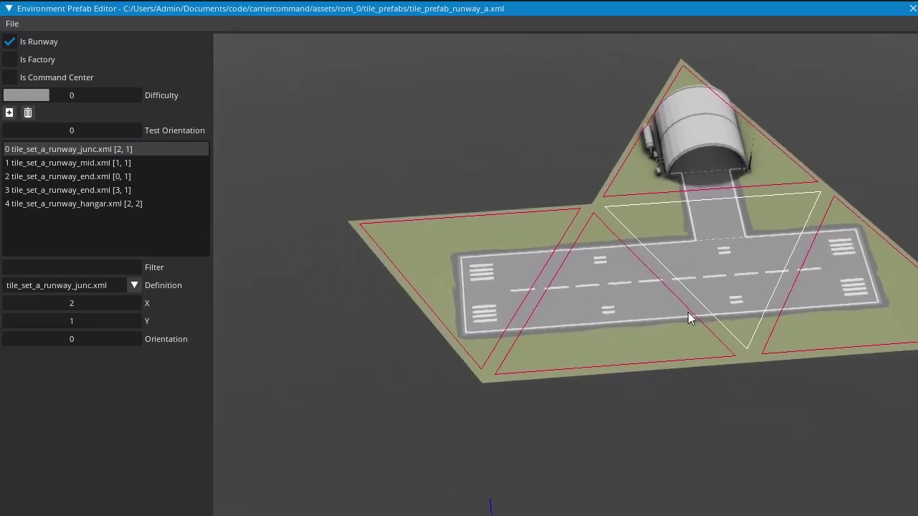
middle_drag(812, 270, 613, 227)
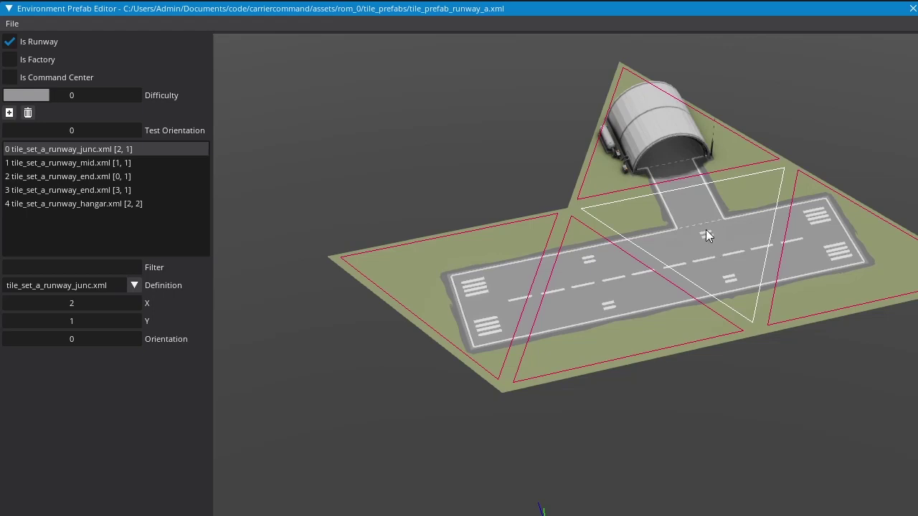
middle_drag(694, 205, 646, 228)
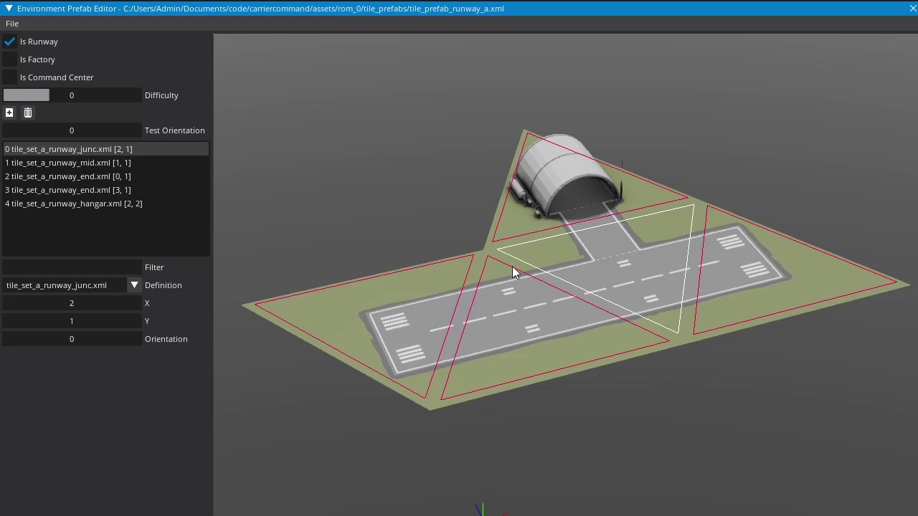
middle_drag(527, 286, 615, 322)
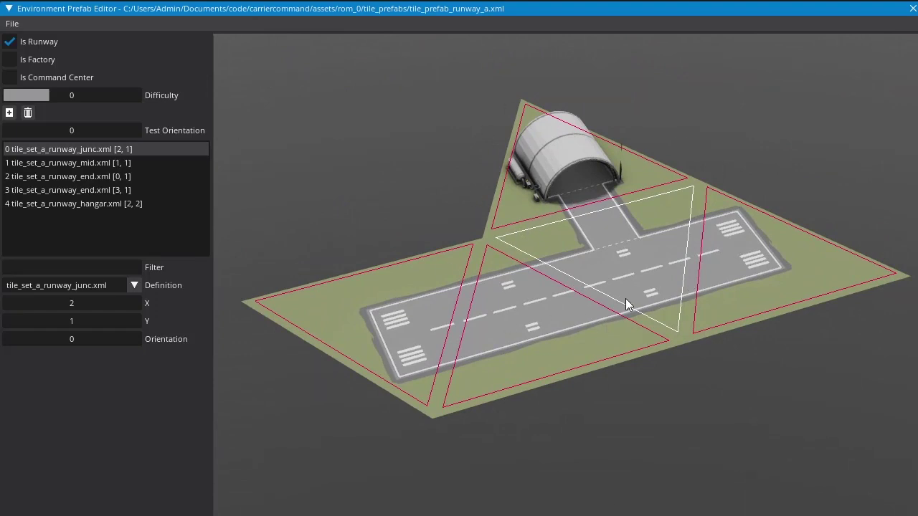
Step: Open tile_prefab_command_base_c.xml and examine the walled command centre and its communication tower tiles from several angles
click(14, 23)
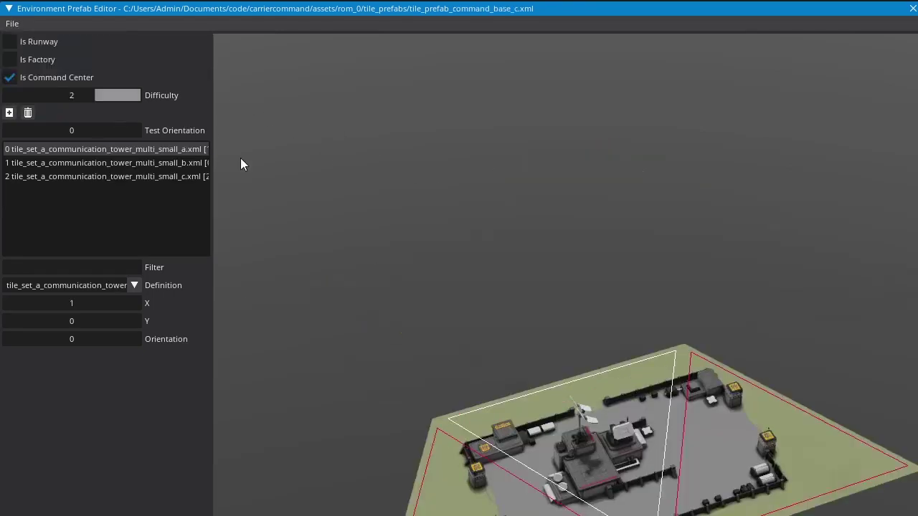
middle_drag(241, 158, 542, 316)
scroll(581, 303, up, 4)
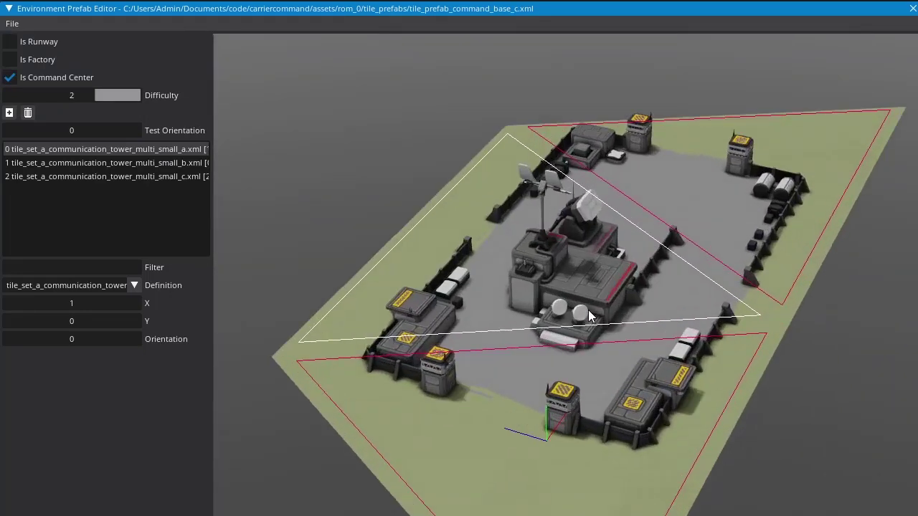
middle_drag(592, 331, 590, 224)
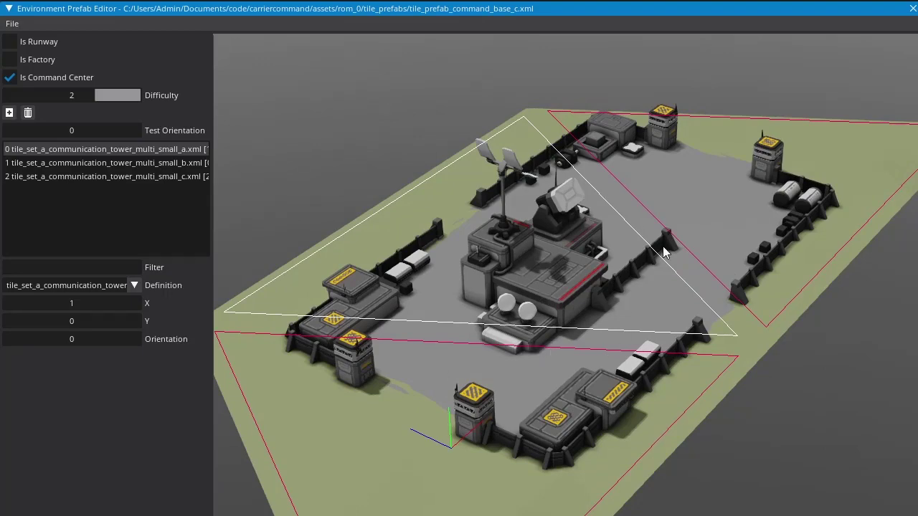
middle_drag(453, 294, 678, 257)
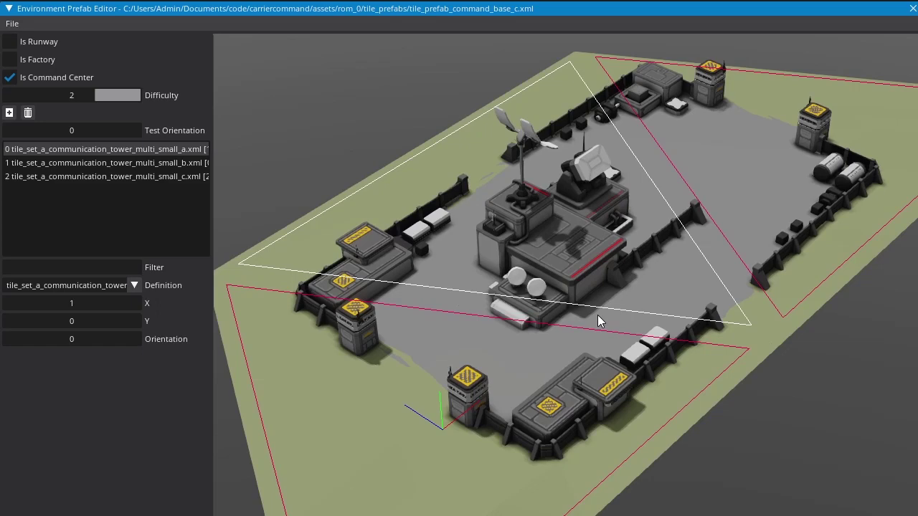
middle_drag(585, 323, 577, 280)
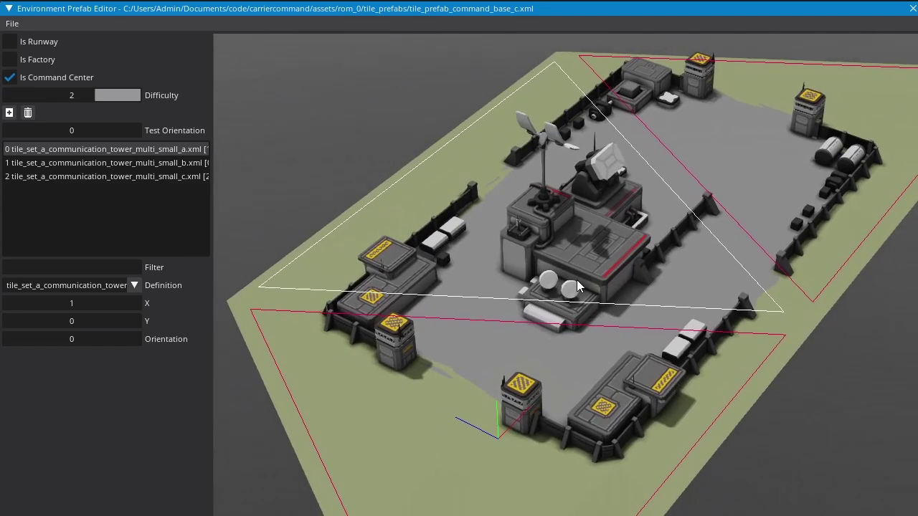